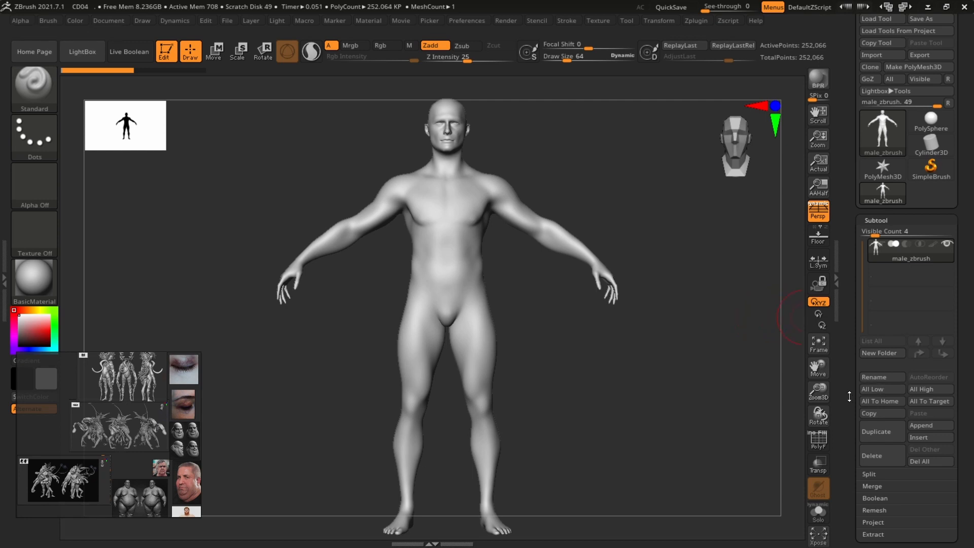
drag(849, 396, 851, 337)
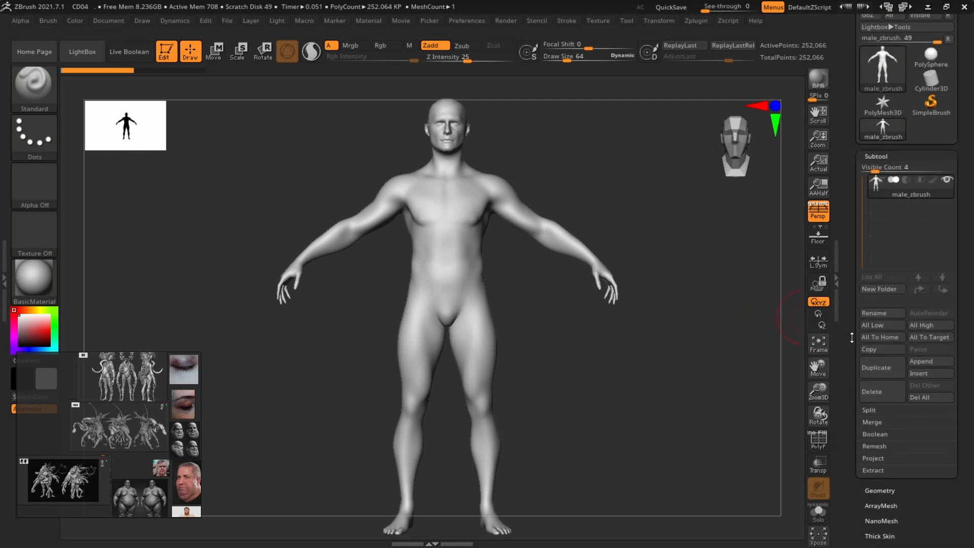
click(884, 373)
click(947, 192)
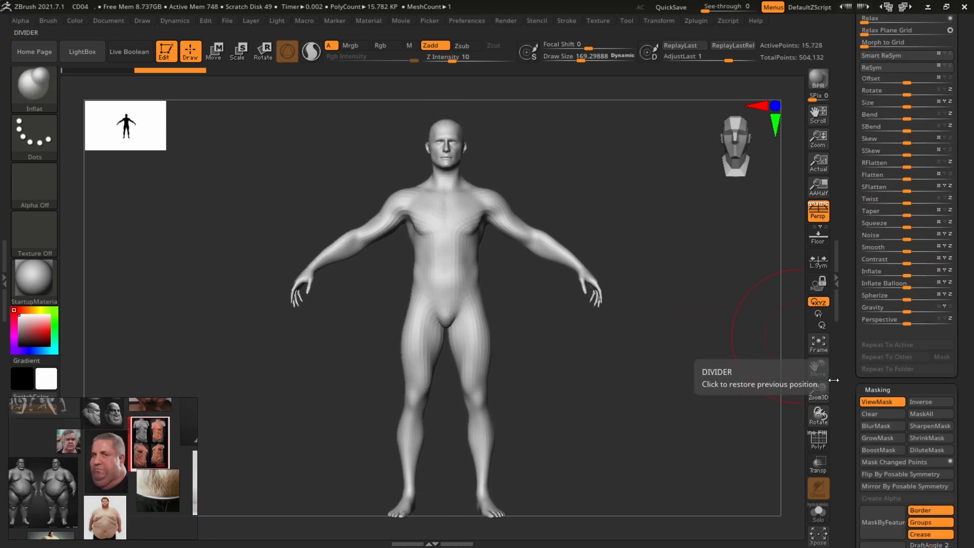
drag(843, 277, 838, 379)
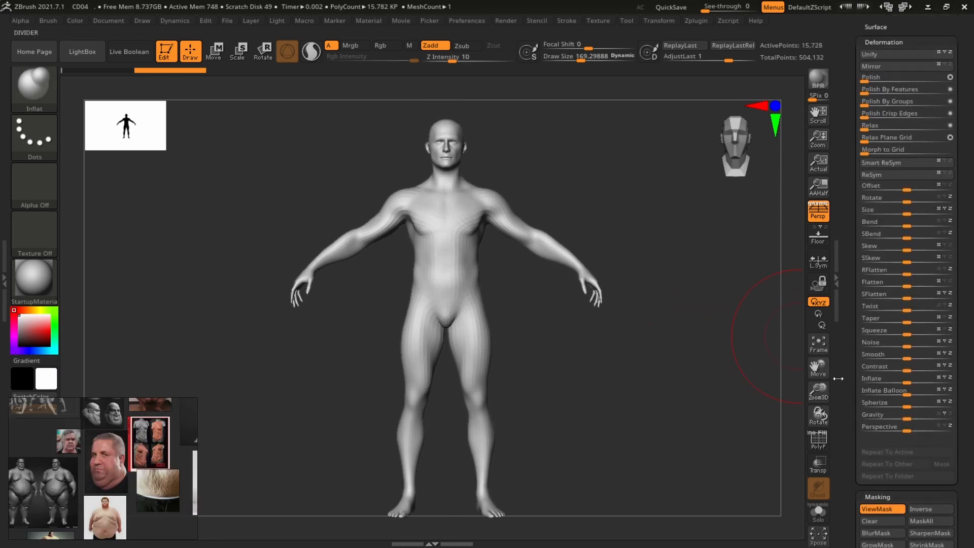
mouse_move(907, 382)
mouse_down()
mouse_move(918, 387)
mouse_move(909, 388)
mouse_up()
mouse_move(723, 359)
mouse_down()
mouse_move(702, 357)
mouse_move(716, 360)
mouse_up()
drag(845, 140, 837, 295)
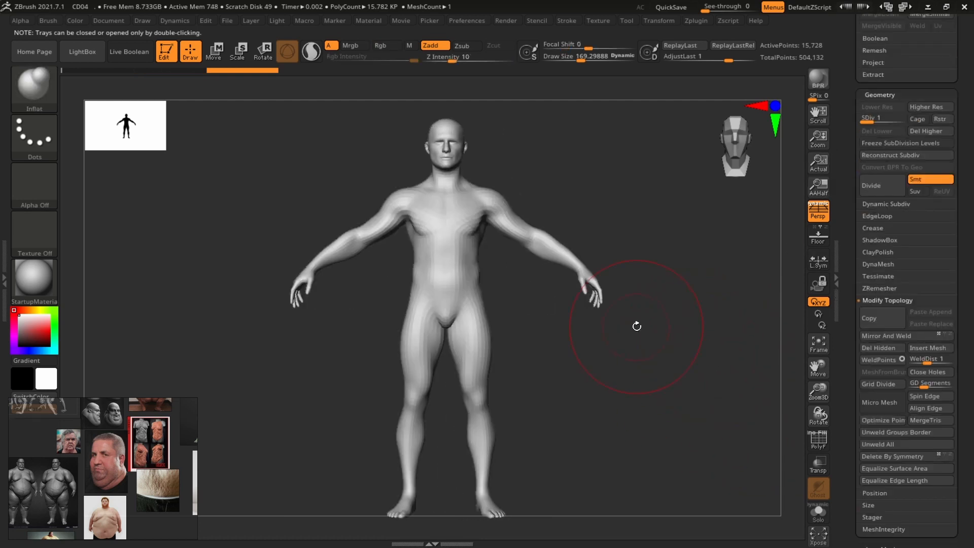
Step: Inflate the shoulders, chest and upper arms with the Inflat brush at a size of about 236
key(b)
key(i)
key(n)
key(s)
drag(589, 288, 596, 290)
alt+drag(546, 212, 565, 218)
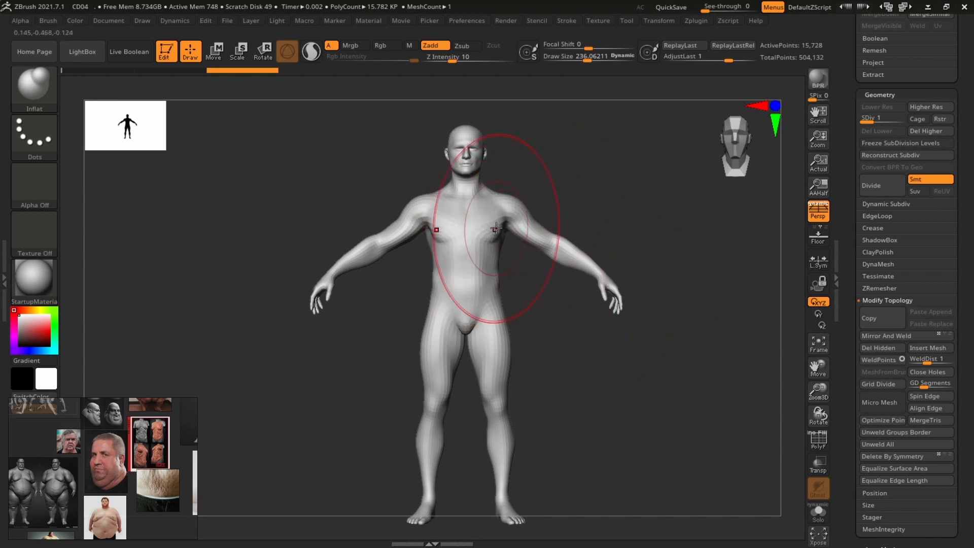
mouse_move(645, 219)
mouse_down()
mouse_move(487, 228)
mouse_move(594, 221)
mouse_move(566, 229)
mouse_up()
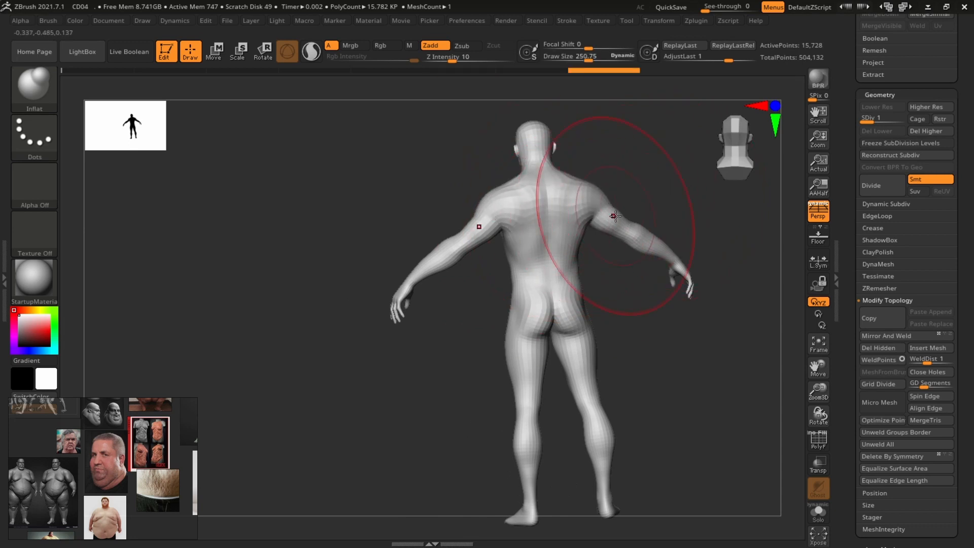
Step: Thicken the torso and arms further with the Inflat brush at a size of about 251 and undo the last change
drag(708, 221, 784, 226)
alt+drag(633, 300, 384, 332)
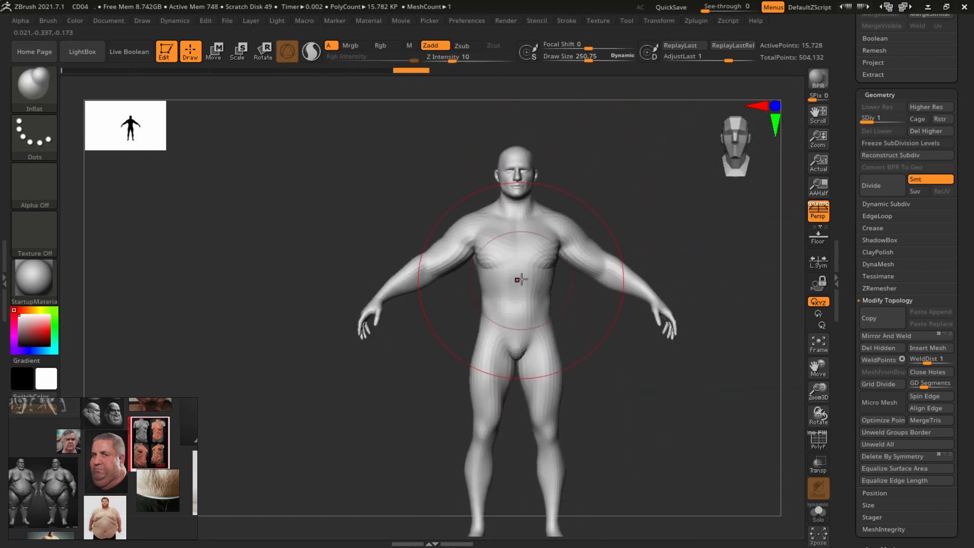
alt+drag(573, 321, 515, 287)
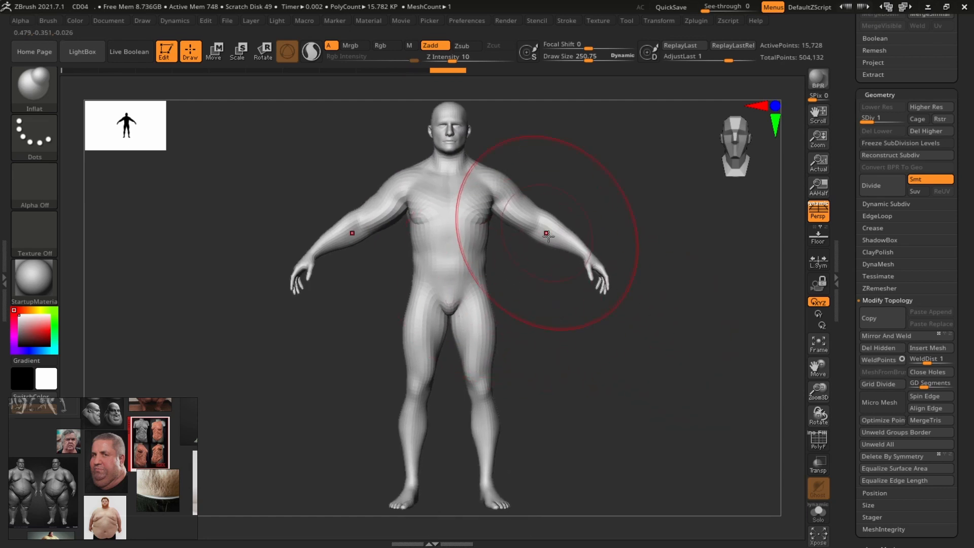
key(ctrl+z)
Step: Raise the body's subdivision level and bulk up the neck and shoulders with the Inflat brush, undoing the last smoothing strokes
drag(518, 70, 169, 89)
key(d)
alt+drag(626, 208, 611, 219)
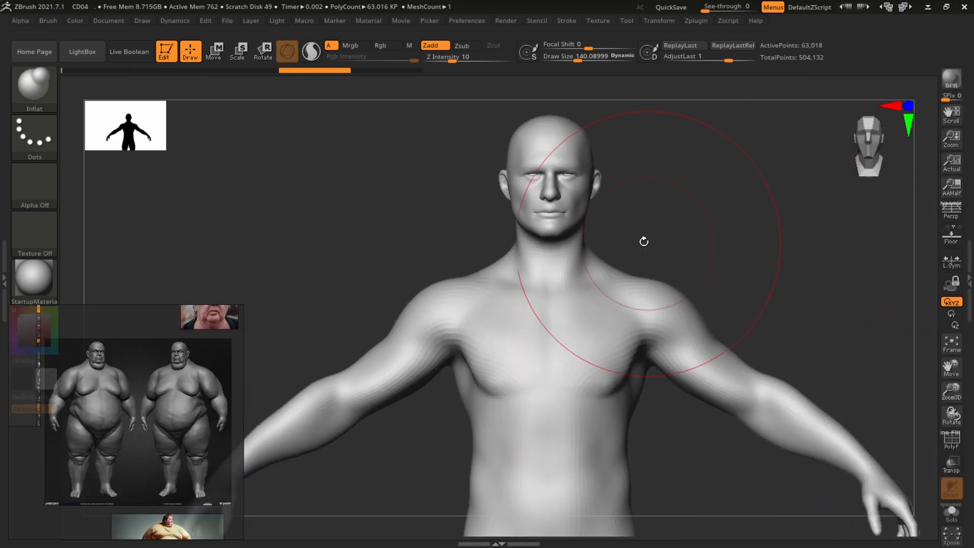
mouse_move(643, 241)
mouse_down()
mouse_move(583, 245)
mouse_move(609, 269)
mouse_up()
mouse_move(711, 261)
mouse_down()
mouse_move(783, 269)
mouse_move(634, 223)
mouse_up()
mouse_move(634, 172)
mouse_down()
mouse_move(580, 135)
mouse_move(708, 300)
mouse_up()
mouse_move(474, 287)
shift+mouse_down()
mouse_move(605, 185)
mouse_move(731, 268)
mouse_move(808, 278)
mouse_move(615, 198)
mouse_move(707, 244)
mouse_move(661, 266)
mouse_move(599, 238)
shift+mouse_up()
key(ctrl+z)
key(ctrl+z)
Step: Isolate the torso polygroup and undo the last smoothing strokes
mouse_move(751, 218)
mouse_down()
mouse_move(705, 223)
mouse_move(772, 251)
mouse_move(607, 261)
mouse_move(619, 359)
mouse_move(602, 351)
mouse_up()
ctrl+shift+click(603, 351)
mouse_move(705, 355)
shift+mouse_down()
mouse_move(628, 380)
mouse_move(669, 311)
mouse_move(761, 325)
shift+mouse_up()
key(ctrl+z)
key(ctrl+z)
key(ctrl+z)
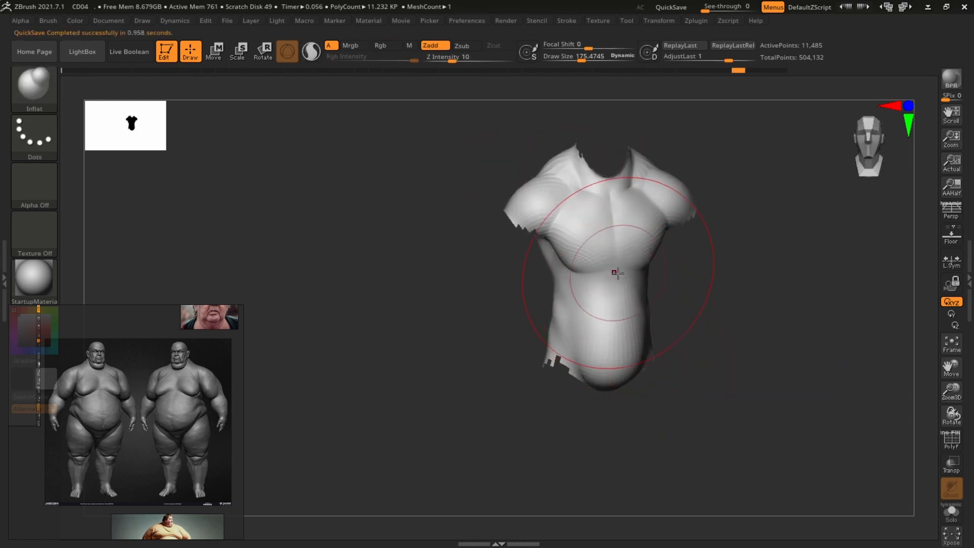
Step: Inflate a protruding belly on the isolated torso at a brush size of about 175 and show the whole body again
drag(629, 325, 653, 288)
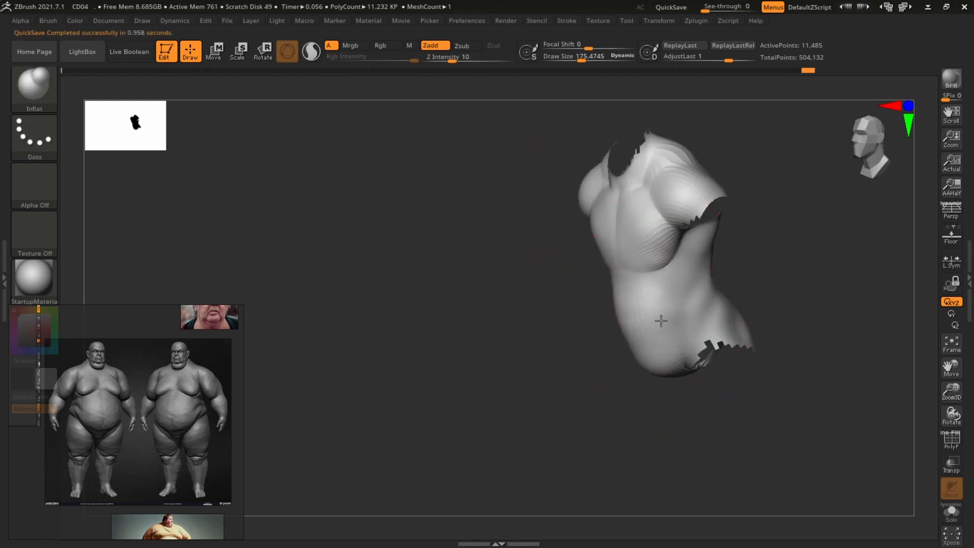
drag(791, 285, 605, 362)
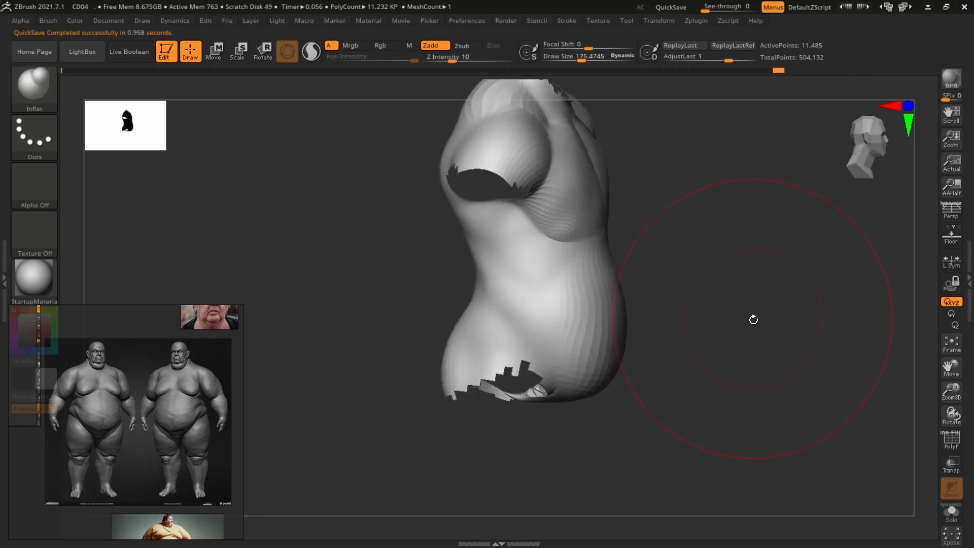
drag(750, 320, 640, 338)
drag(752, 373, 792, 300)
ctrl+shift+click(837, 293)
mouse_move(875, 213)
alt+mouse_down()
mouse_move(787, 213)
mouse_move(844, 239)
mouse_move(710, 269)
mouse_move(804, 270)
mouse_move(821, 259)
alt+mouse_up()
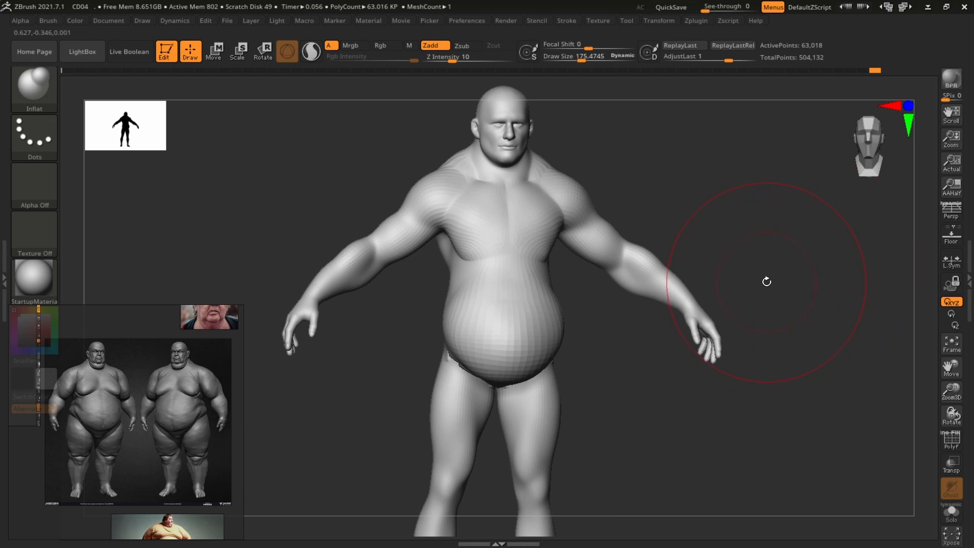
Step: Enlarge the belly and waist with the Inflat brush at a size of about 236, isolating the torso temporarily for the back
drag(824, 274, 533, 314)
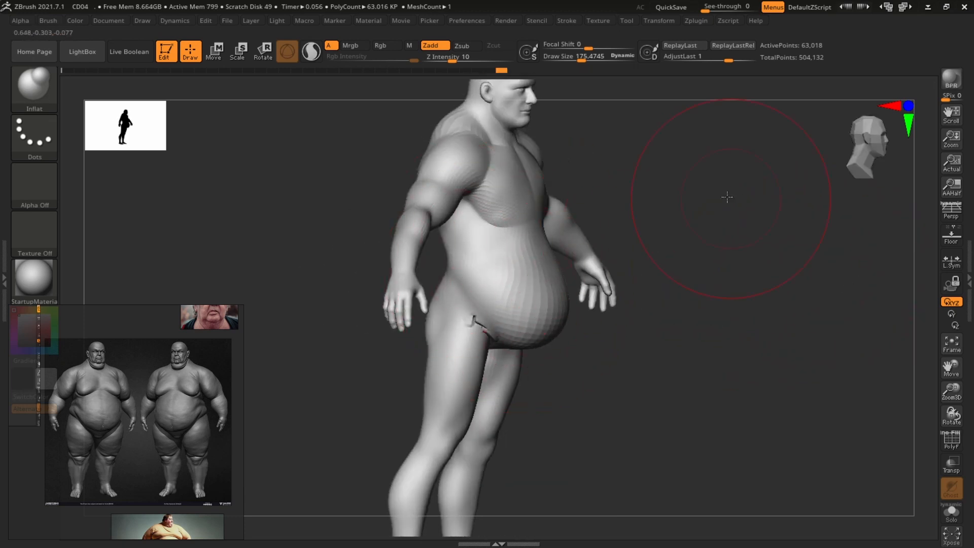
drag(726, 196, 558, 239)
drag(706, 181, 578, 198)
ctrl+shift+click(622, 230)
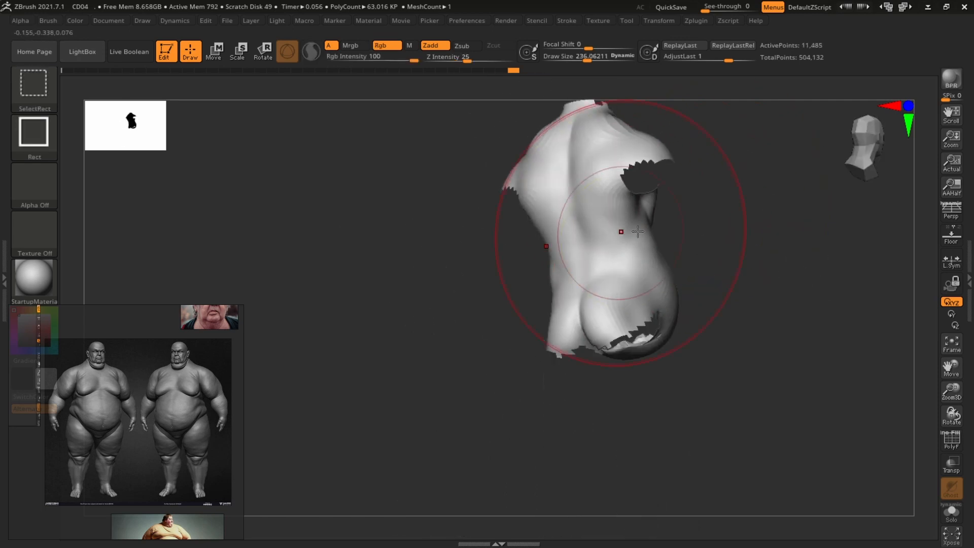
mouse_move(685, 224)
shift+mouse_down()
mouse_move(726, 209)
mouse_move(613, 224)
shift+mouse_up()
ctrl+shift+click(726, 209)
ctrl+right_drag(613, 224, 726, 284)
drag(553, 284, 573, 294)
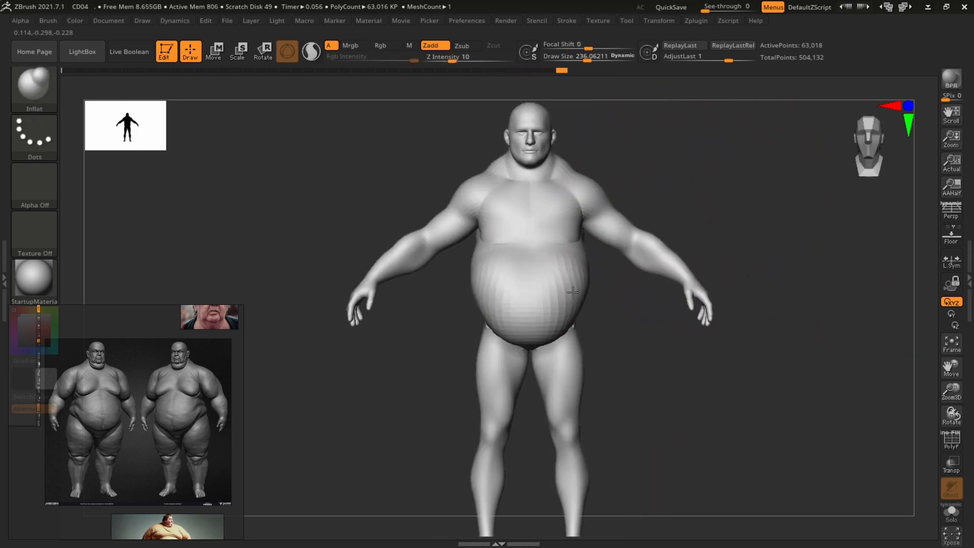
Step: Thicken the legs and swell the belly into an overhang with the Inflat brush at a size of about 281
drag(822, 243, 778, 243)
ctrl+right_drag(779, 244, 761, 284)
drag(761, 284, 792, 300)
ctrl+right_drag(573, 319, 512, 325)
right_drag(513, 325, 726, 272)
right_drag(575, 304, 556, 434)
alt+right_drag(706, 315, 721, 346)
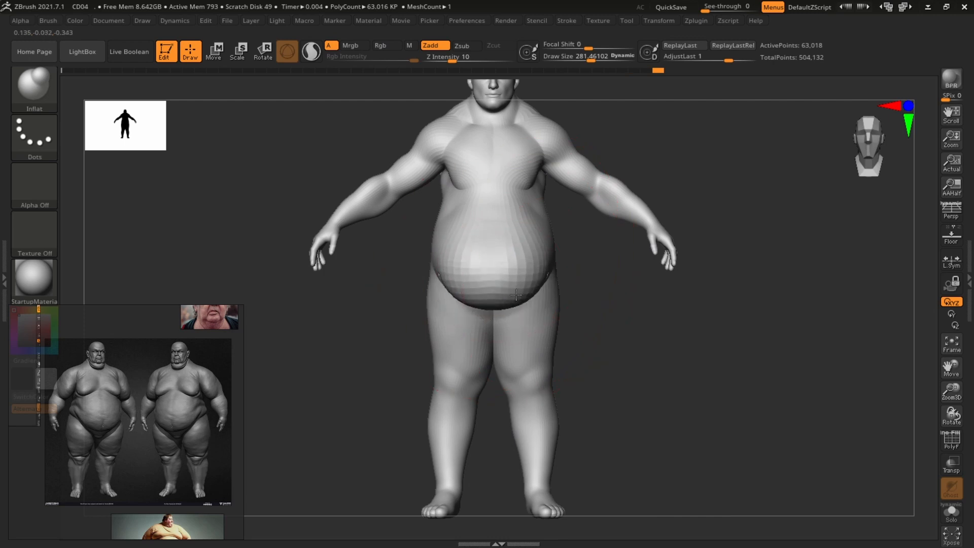
mouse_move(516, 294)
right_down()
mouse_move(652, 337)
mouse_move(561, 325)
mouse_move(761, 285)
mouse_move(519, 274)
mouse_move(702, 305)
right_up()
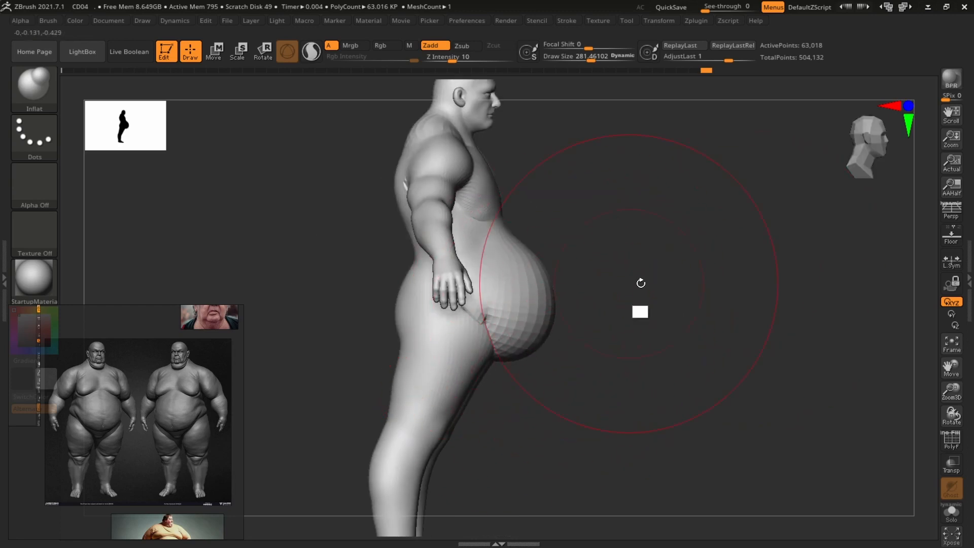
right_drag(641, 284, 855, 274)
Step: Isolate the torso and reshape the belly's front profile with the Move brush, reducing its size from about 243 to 188
ctrl+shift+click(533, 271)
key(b)
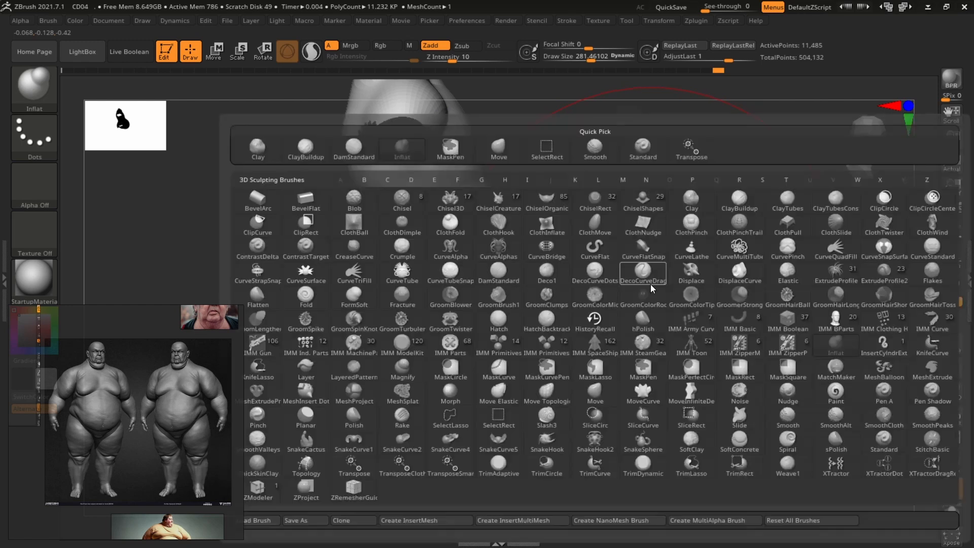
key(m)
key(v)
key(s)
drag(649, 294, 647, 294)
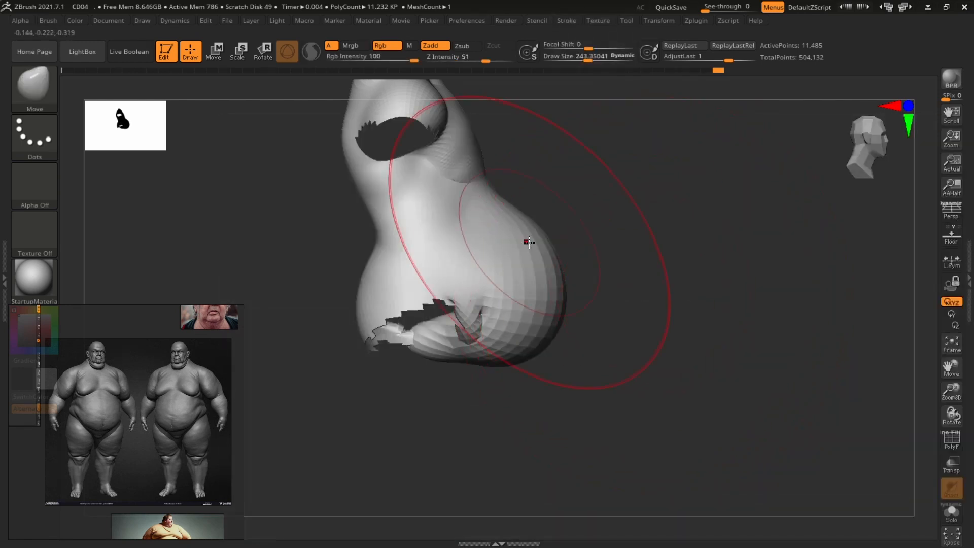
drag(561, 263, 555, 263)
ctrl+right_drag(651, 215, 660, 219)
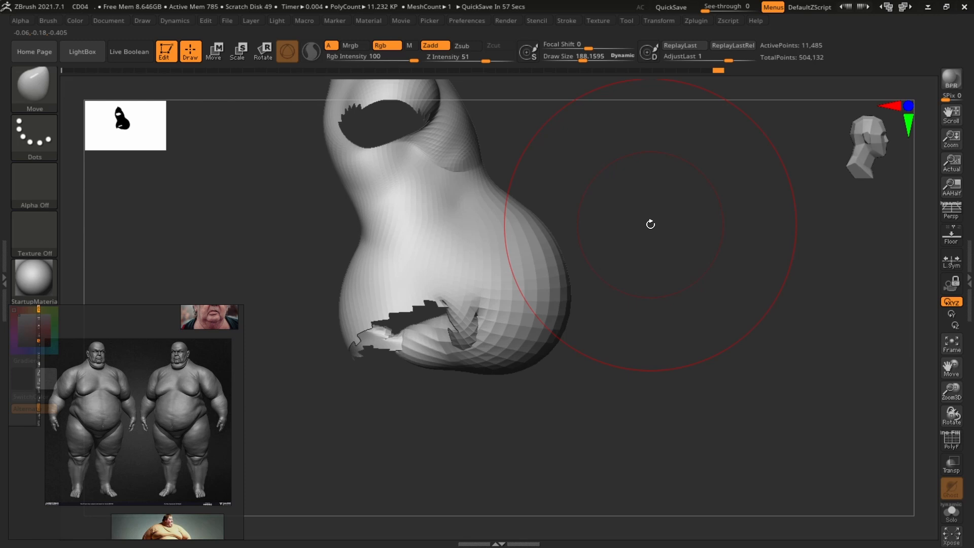
mouse_move(651, 224)
ctrl+right_down()
mouse_move(707, 261)
mouse_move(629, 250)
mouse_move(656, 259)
ctrl+right_up()
mouse_move(736, 302)
right_down()
mouse_move(680, 309)
mouse_move(694, 289)
right_up()
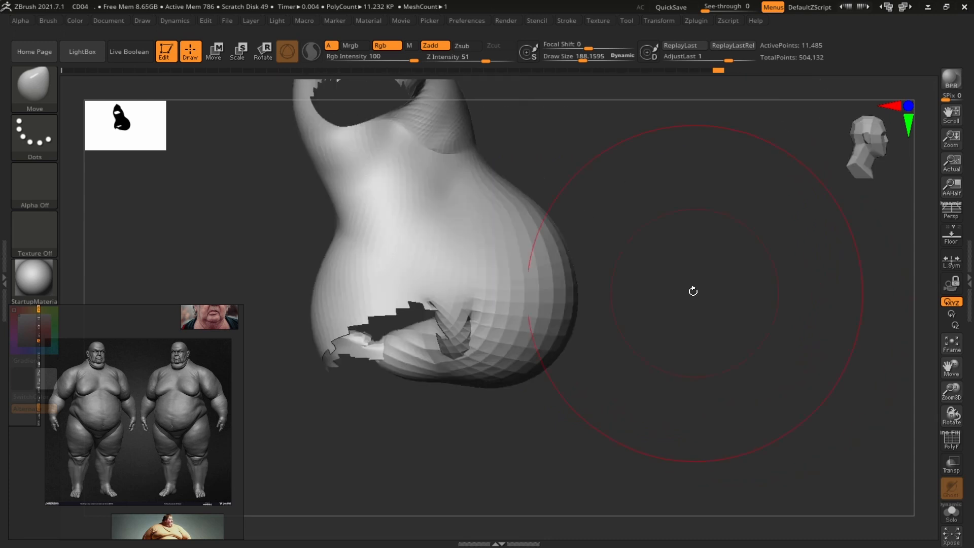
Step: Push in the upper and front contour of the belly in side view with the Move brush at a size of about 157
key(s)
drag(698, 290, 694, 290)
ctrl+right_drag(699, 289, 730, 245)
drag(564, 208, 546, 221)
drag(581, 306, 572, 312)
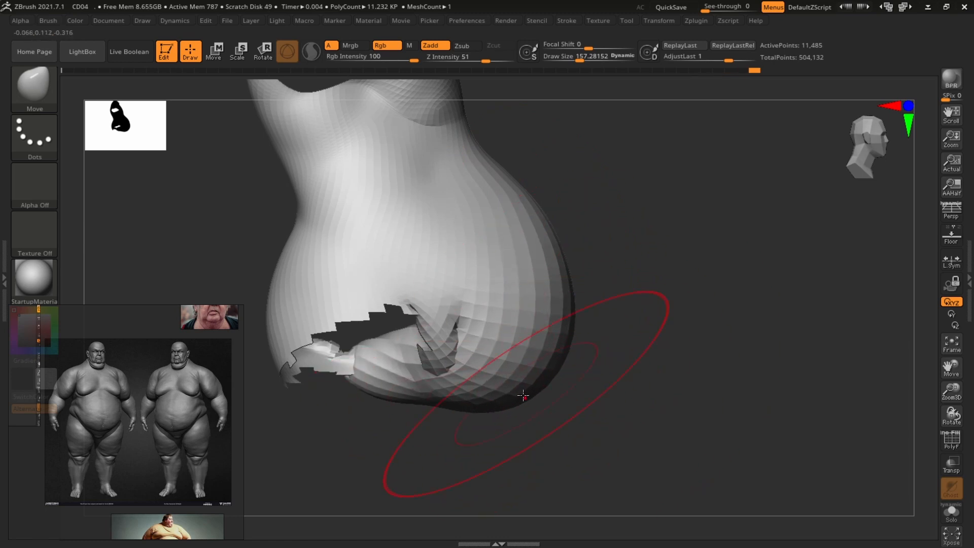
Step: Adjust the belly's underside and flanks with the Move brush, using sizes of about 119 and 135
right_drag(722, 282, 594, 323)
alt+right_drag(824, 265, 744, 306)
key(s)
drag(632, 256, 628, 256)
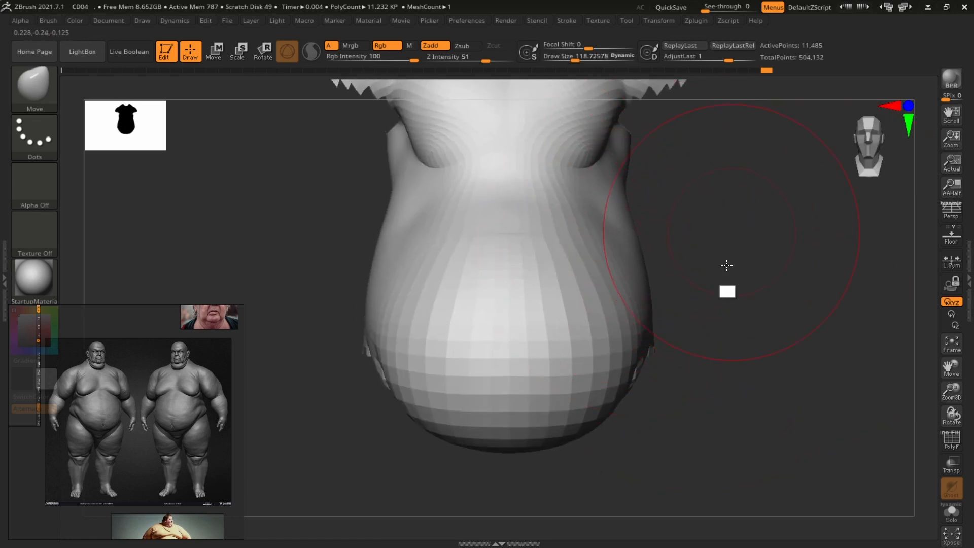
mouse_move(726, 267)
alt+right_down()
mouse_move(713, 329)
mouse_move(698, 279)
mouse_move(837, 304)
alt+right_up()
right_drag(774, 285, 729, 292)
key(s)
drag(619, 301, 617, 301)
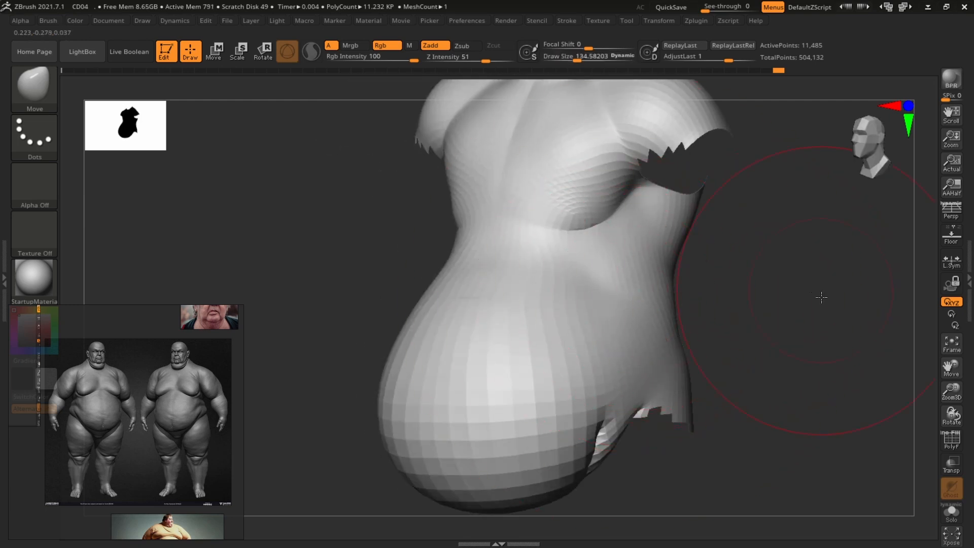
Step: Pull in the belly's front and lower curve from the opposite side with the Move brush, ending at a size of about 188
right_drag(818, 296, 778, 258)
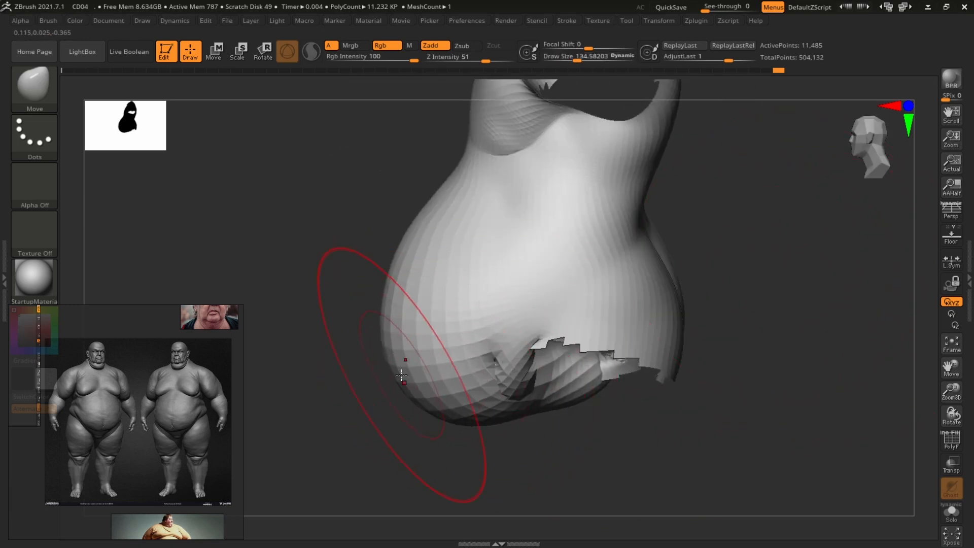
key(s)
drag(401, 375, 407, 375)
drag(442, 419, 450, 411)
drag(429, 255, 463, 245)
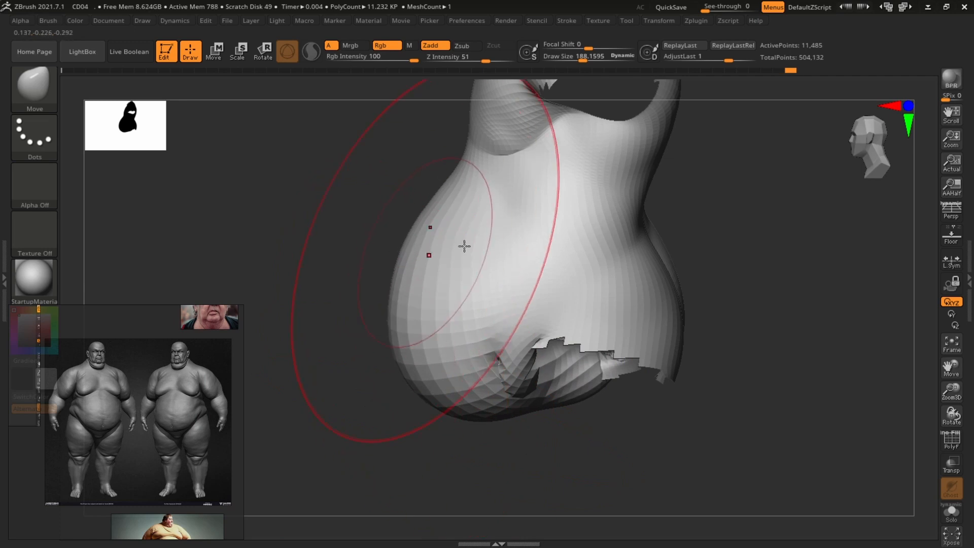
Step: Show the whole body again and smooth the belly's outer side
mouse_move(715, 276)
alt+right_down()
mouse_move(749, 258)
mouse_move(800, 200)
mouse_move(873, 239)
mouse_move(776, 226)
mouse_move(799, 206)
alt+right_up()
ctrl+shift+click(749, 259)
mouse_move(787, 274)
alt+right_down()
mouse_move(807, 294)
mouse_move(751, 291)
mouse_move(777, 291)
alt+right_up()
shift+drag(589, 297, 576, 318)
mouse_move(733, 283)
alt+right_down()
mouse_move(870, 245)
mouse_move(805, 311)
mouse_move(837, 311)
mouse_move(687, 315)
alt+right_up()
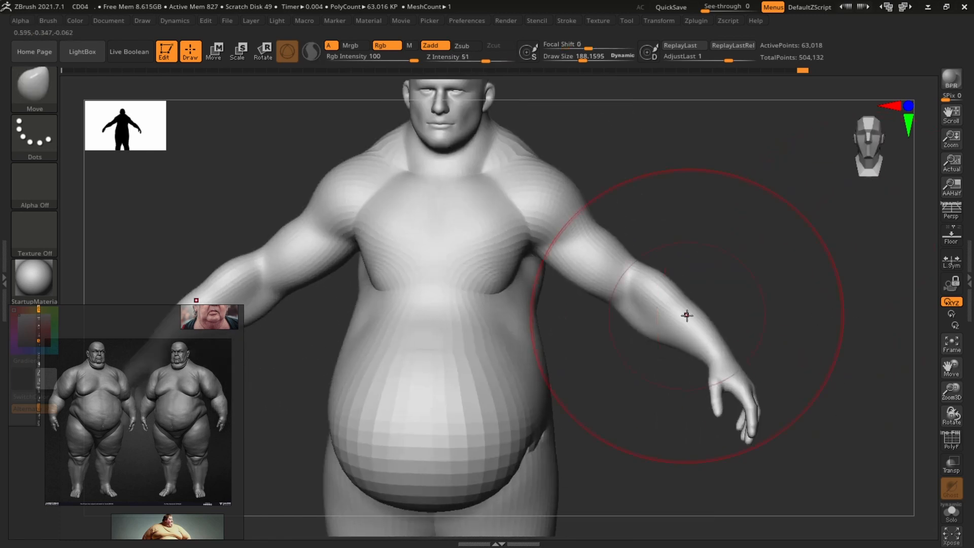
Step: Build up the side of the belly above the hip with the ClayBuildup brush at a size of about 81 and smooth it
key(b)
key(c)
key(b)
key(s)
drag(714, 320, 699, 320)
mouse_move(772, 281)
alt+right_down()
mouse_move(821, 231)
mouse_move(877, 255)
alt+right_up()
right_drag(877, 255, 847, 256)
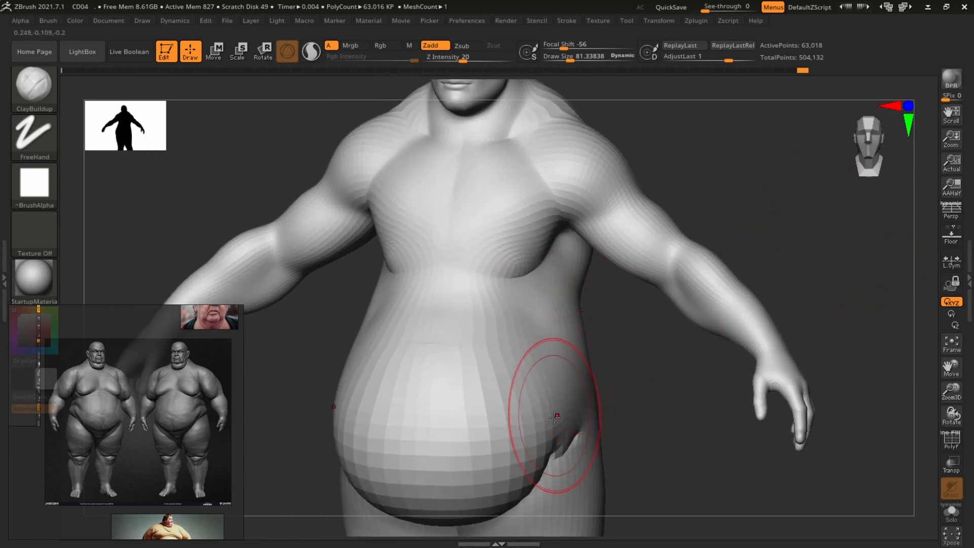
mouse_move(669, 438)
right_down()
mouse_move(668, 382)
mouse_move(539, 391)
right_up()
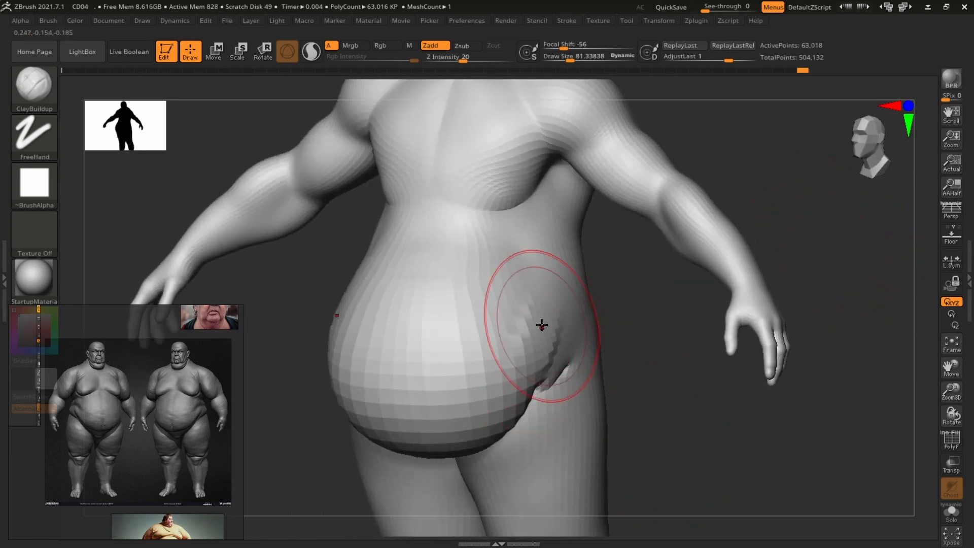
drag(514, 417, 513, 421)
mouse_move(525, 312)
shift+mouse_down()
mouse_move(496, 350)
mouse_move(537, 321)
mouse_move(533, 330)
shift+mouse_up()
Step: Add volume to the hips and buttocks from behind with the ClayBuildup brush and smooth the strokes
mouse_move(770, 403)
mouse_down()
mouse_move(563, 355)
mouse_move(604, 339)
mouse_move(631, 358)
mouse_move(607, 407)
mouse_up()
mouse_move(870, 282)
mouse_down()
mouse_move(816, 254)
mouse_move(746, 239)
mouse_up()
drag(623, 289, 573, 341)
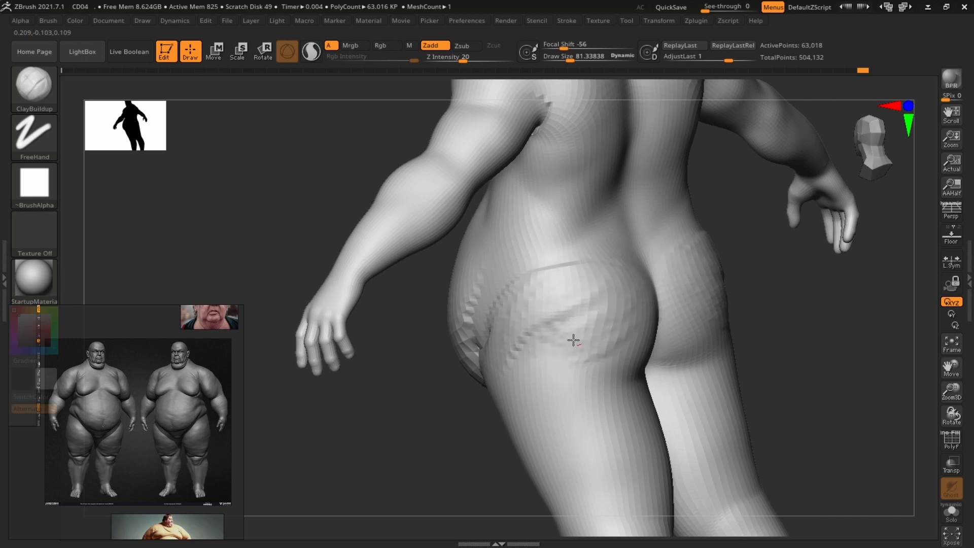
mouse_move(846, 280)
mouse_down()
mouse_move(637, 259)
mouse_move(681, 228)
mouse_up()
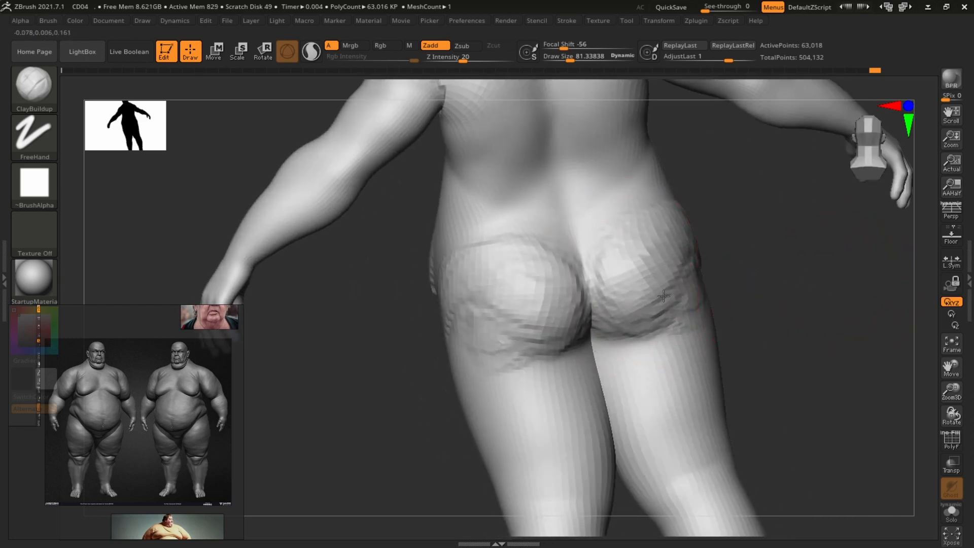
shift+drag(663, 296, 651, 279)
Step: Round out the buttocks and their outer sides with the ClayBuildup brush at a size of about 81, smoothing the strokes
drag(828, 272, 654, 300)
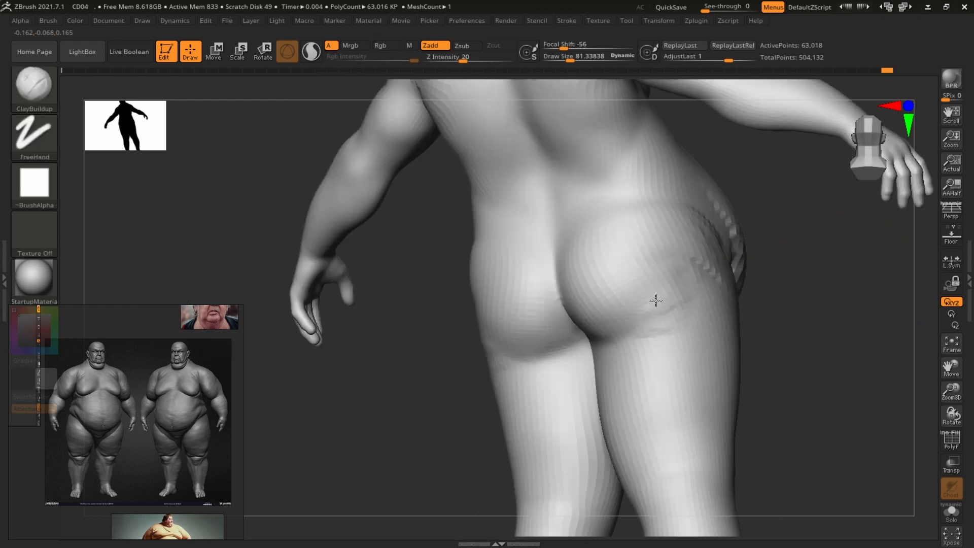
mouse_move(604, 282)
mouse_down()
mouse_move(659, 287)
mouse_move(637, 282)
mouse_up()
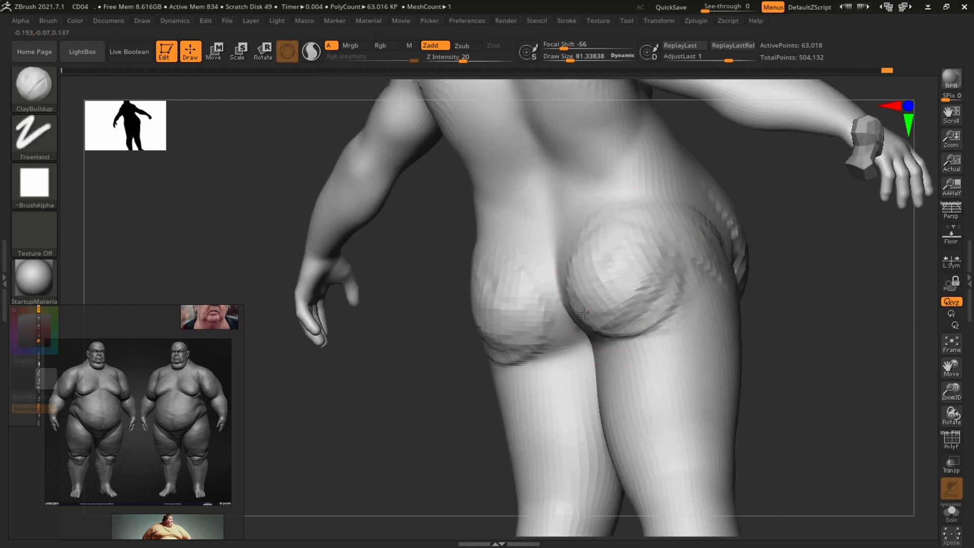
drag(843, 346, 883, 340)
mouse_move(638, 257)
shift+mouse_down()
mouse_move(599, 255)
mouse_move(647, 238)
shift+mouse_up()
drag(775, 318, 736, 300)
drag(671, 263, 679, 258)
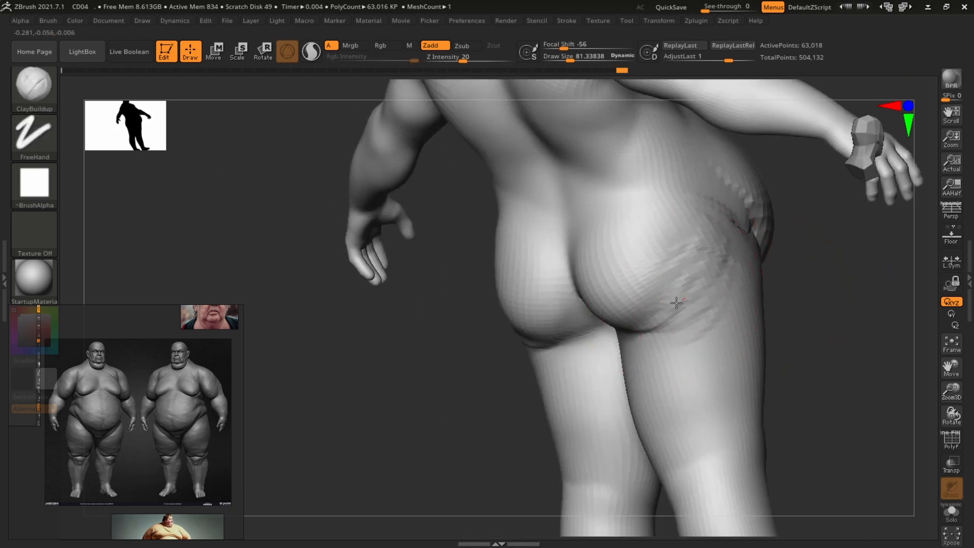
right_drag(662, 297, 701, 276)
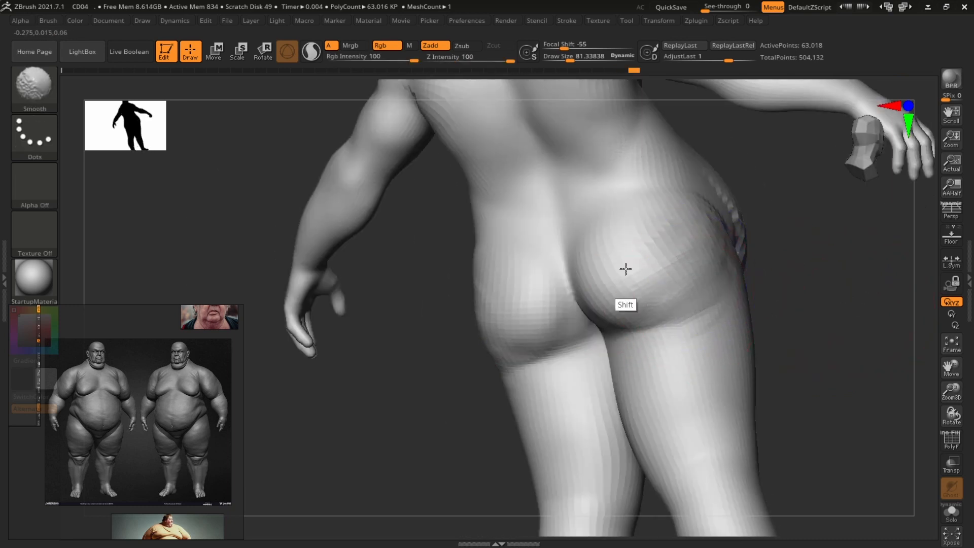
shift+drag(626, 269, 675, 276)
Step: Build up the lower part of the buttocks above the thigh fold with ClayBuildup and smooth the surface from behind
drag(857, 320, 933, 324)
drag(511, 305, 548, 350)
mouse_move(814, 337)
mouse_down()
mouse_move(822, 288)
mouse_move(781, 290)
mouse_up()
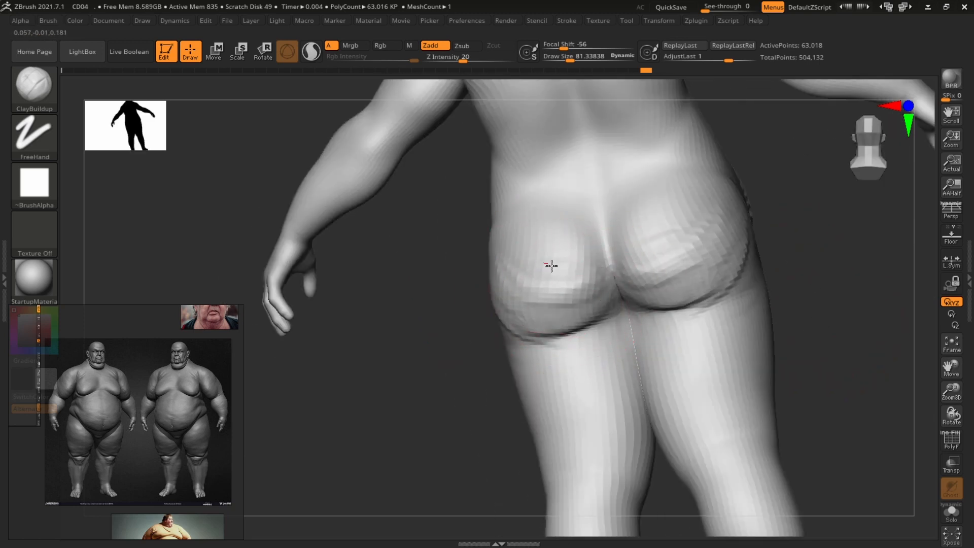
shift+drag(552, 265, 533, 267)
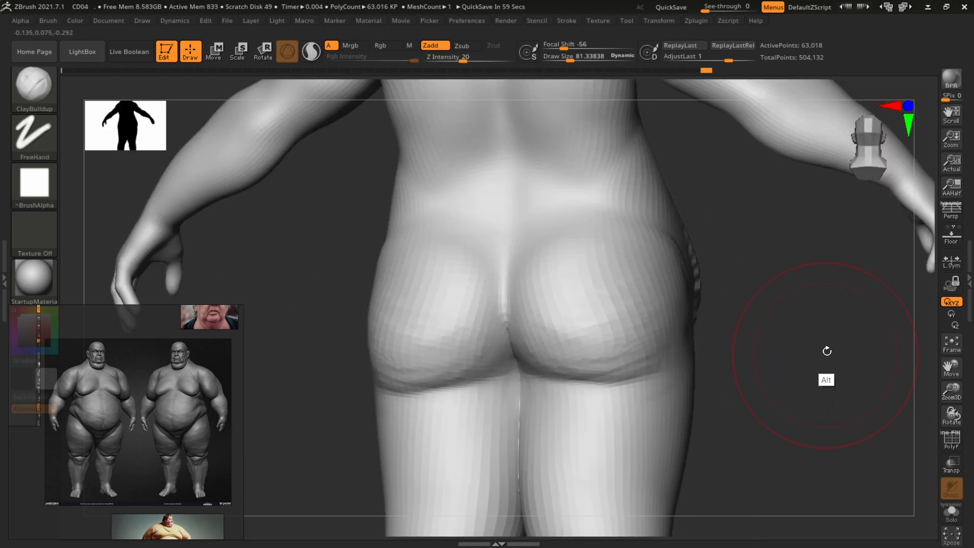
mouse_move(822, 357)
alt+mouse_down()
mouse_move(823, 345)
mouse_move(852, 362)
alt+mouse_up()
mouse_move(558, 320)
shift+mouse_down()
mouse_move(616, 333)
mouse_move(553, 330)
shift+mouse_up()
drag(742, 341, 663, 294)
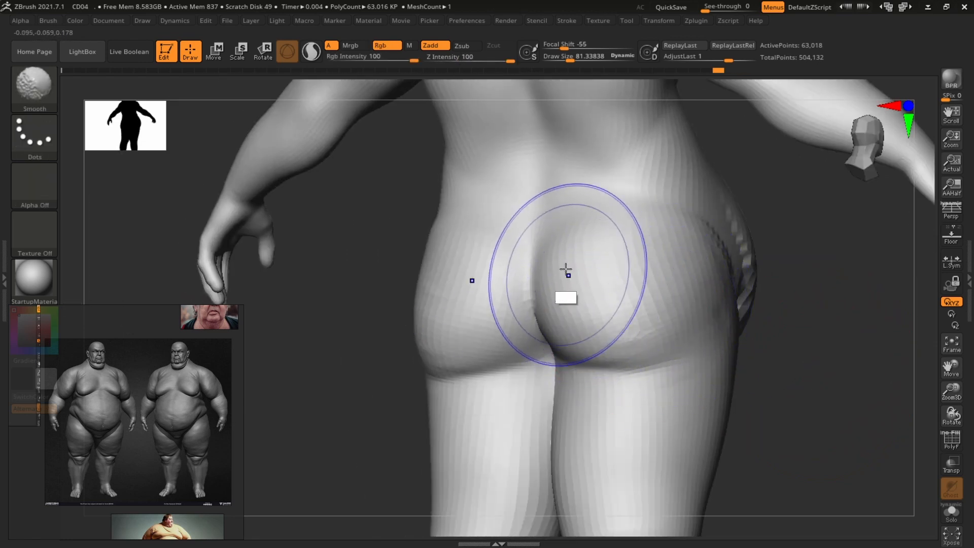
Step: Thicken the shoulder blades and the backs of the shoulders with ClayBuildup at a size of about 77, and smooth them
alt+drag(861, 409, 796, 502)
mouse_move(839, 297)
shift+mouse_down()
mouse_move(880, 290)
mouse_move(779, 211)
mouse_move(780, 268)
shift+mouse_up()
key(s)
mouse_move(639, 269)
mouse_down()
mouse_move(649, 269)
mouse_move(637, 269)
mouse_up()
drag(750, 203, 717, 225)
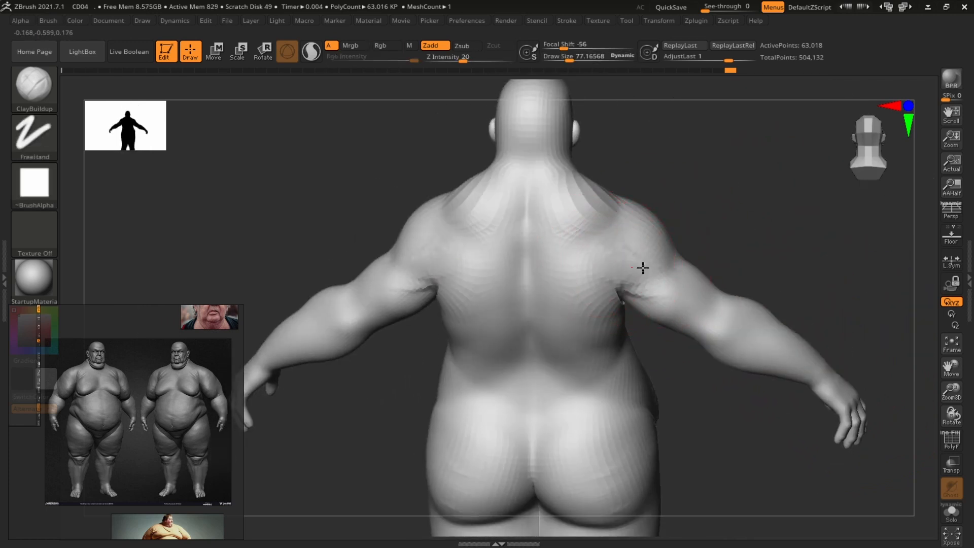
drag(643, 268, 611, 255)
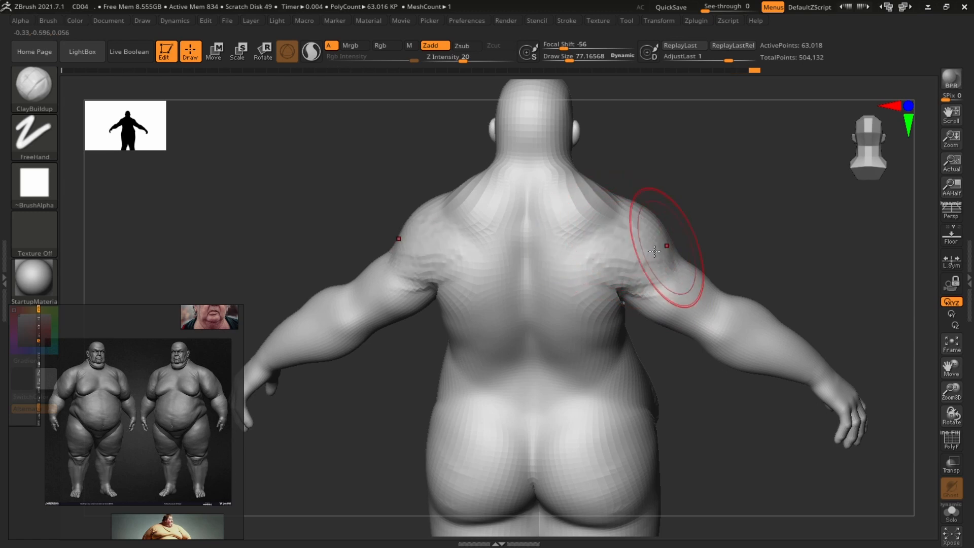
mouse_move(608, 292)
mouse_down()
mouse_move(631, 263)
mouse_move(669, 274)
mouse_up()
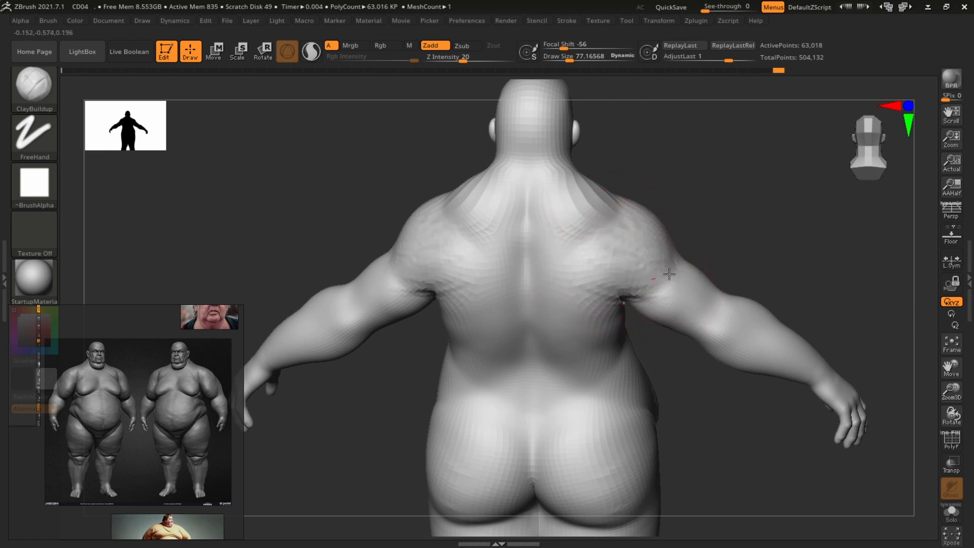
mouse_move(580, 270)
shift+mouse_down()
mouse_move(652, 281)
mouse_move(588, 256)
shift+mouse_up()
drag(746, 226, 818, 142)
alt+drag(813, 204, 836, 285)
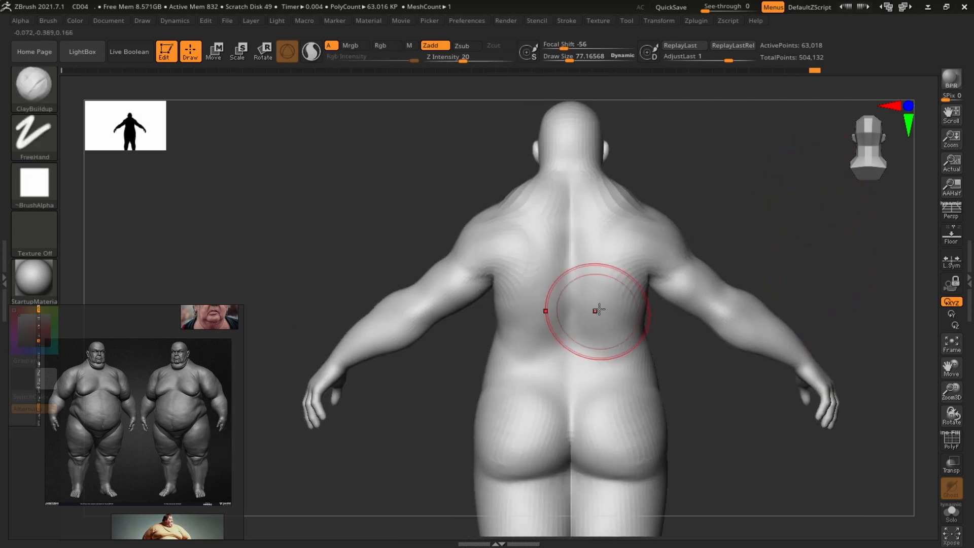
Step: Carve the spine groove from the neck down to the buttocks with the DamStandard brush at a size of about 62
key(b)
key(d)
key(s)
alt+drag(726, 148, 726, 164)
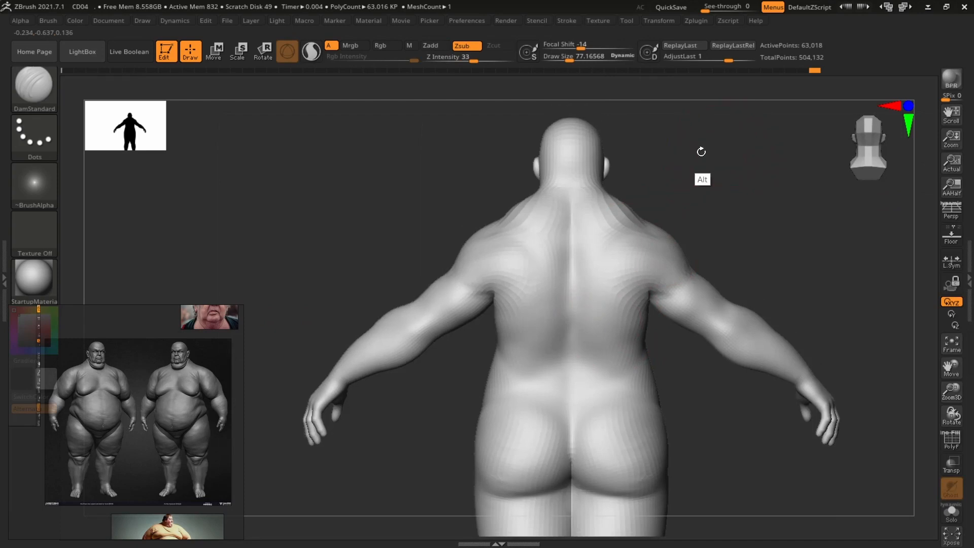
key(s)
drag(581, 232, 575, 232)
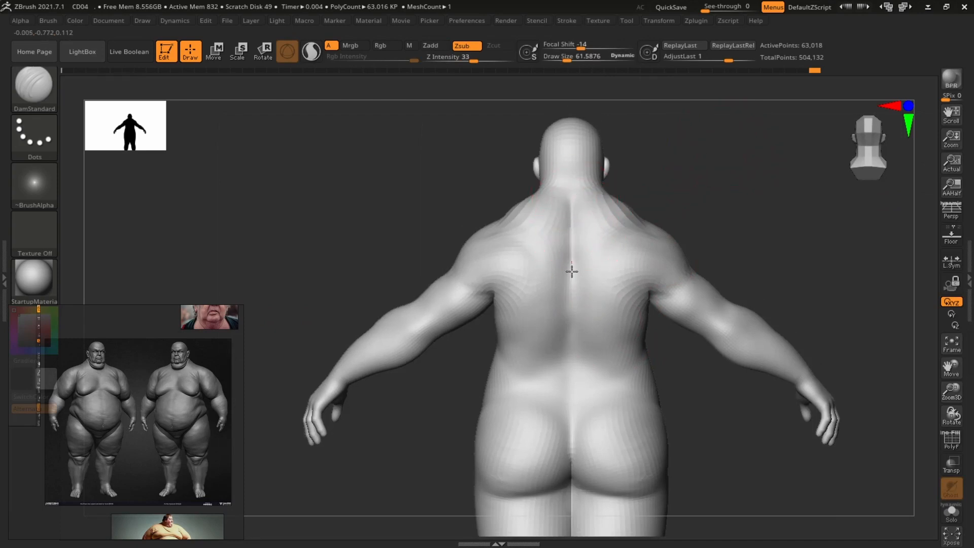
alt+drag(710, 284, 708, 207)
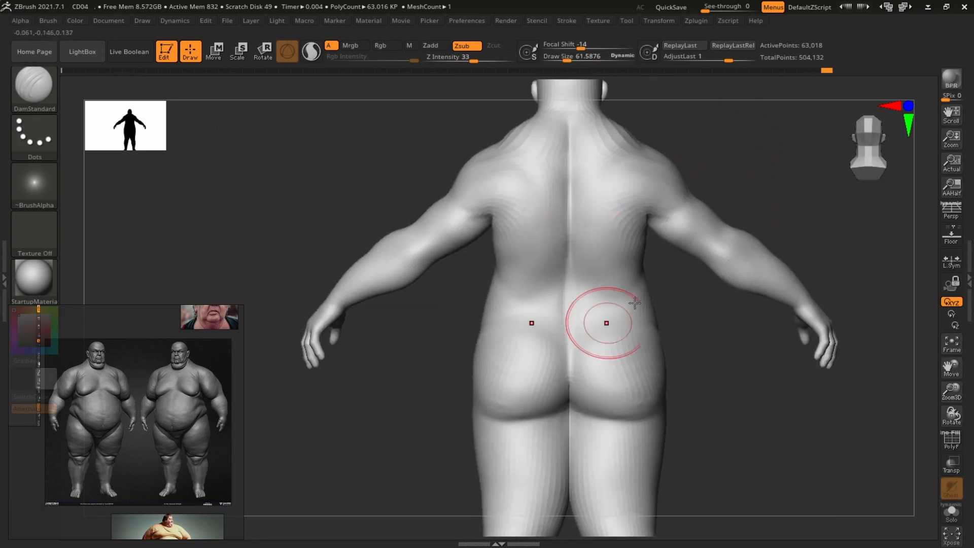
alt+drag(678, 253, 662, 202)
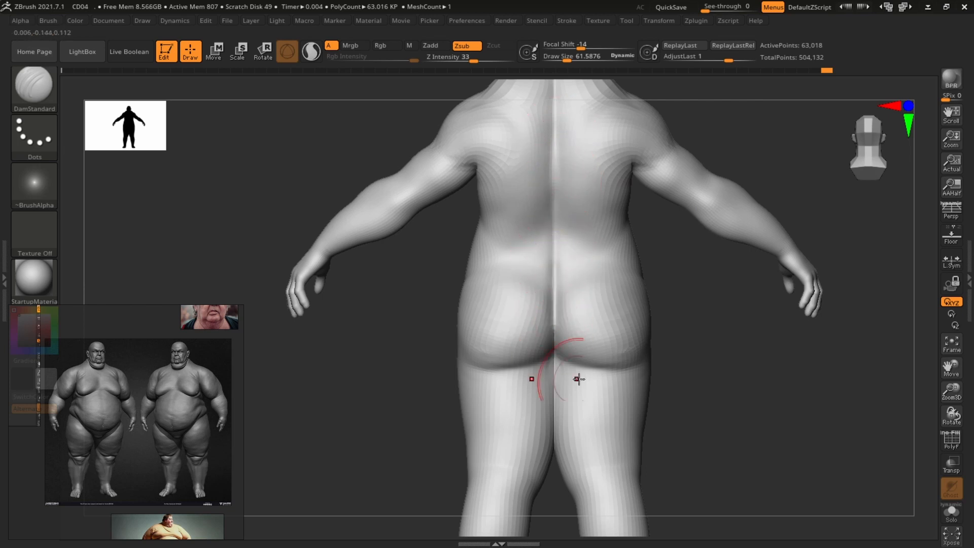
alt+drag(767, 343, 742, 313)
drag(742, 313, 685, 317)
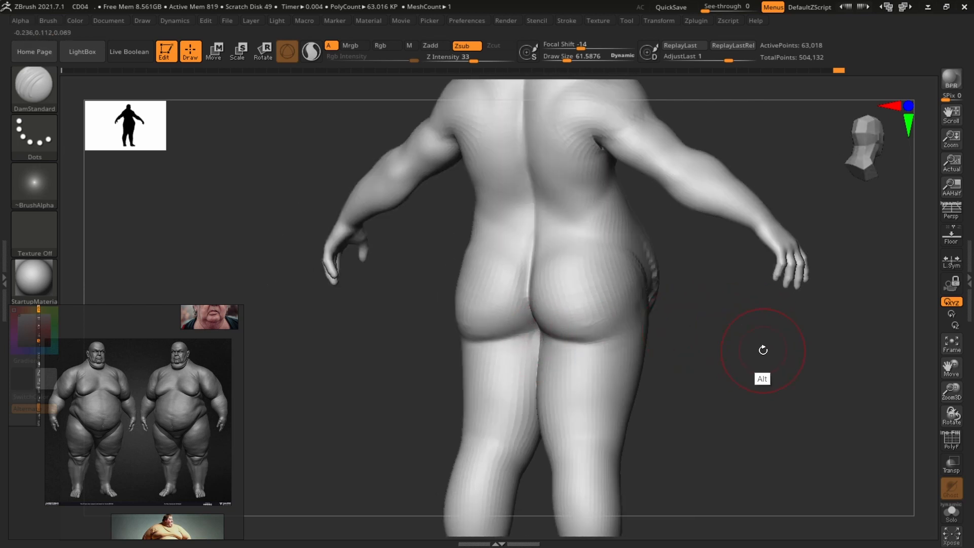
alt+drag(763, 350, 768, 330)
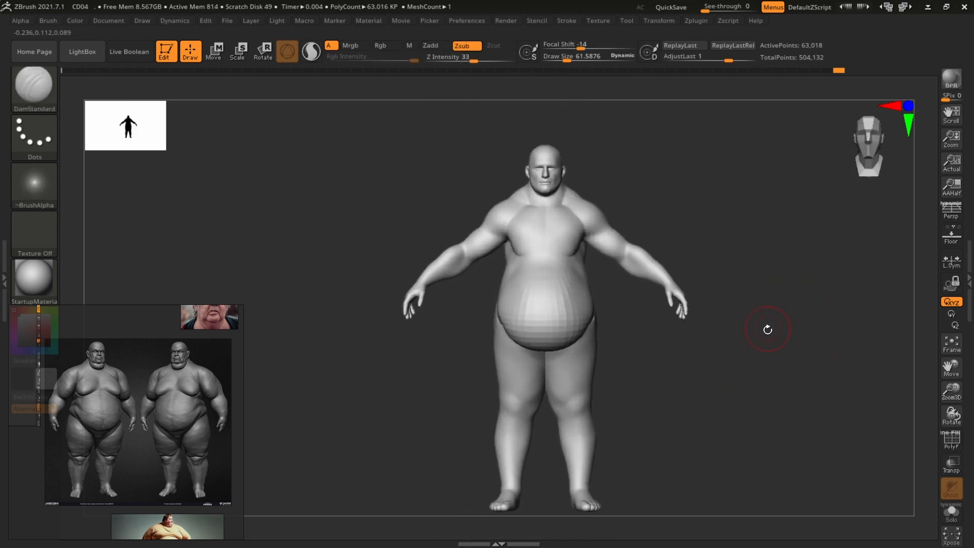
Step: Save the project as CD04, replacing the existing file
click(968, 300)
key(ctrl+s)
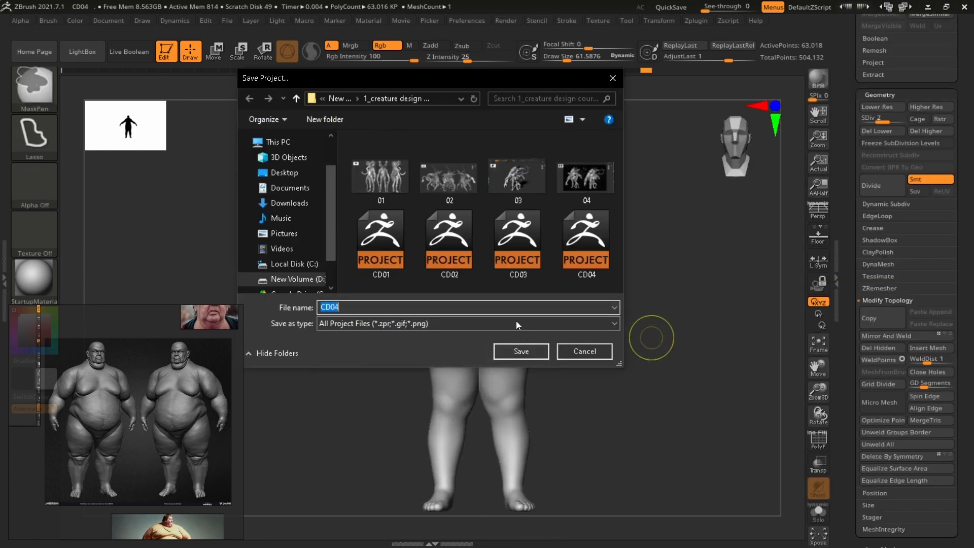
click(533, 351)
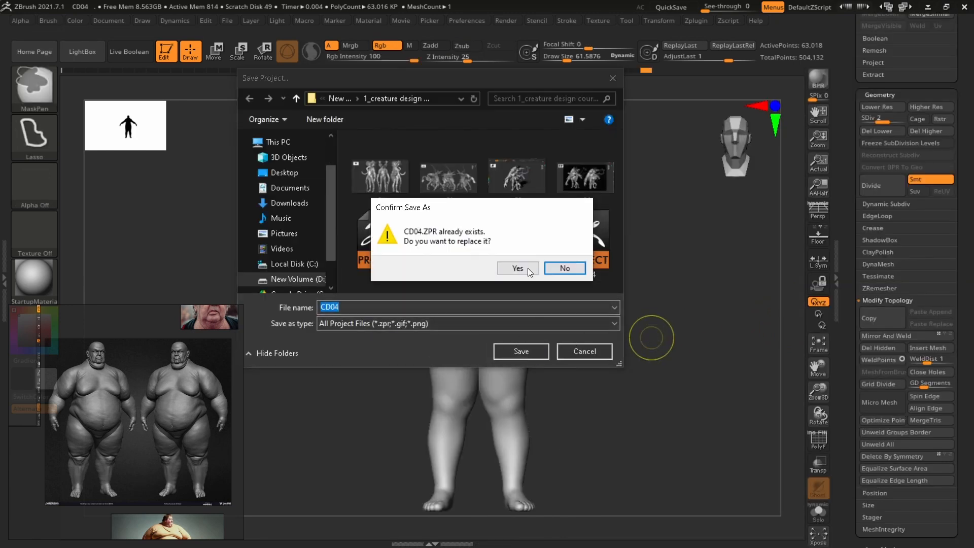
click(530, 268)
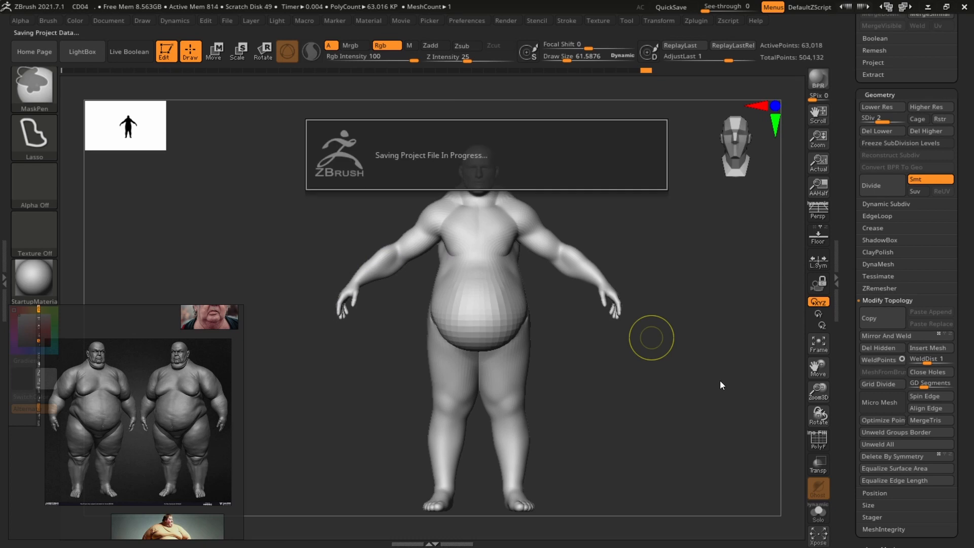
Step: Open the Deformation settings and try a strong Inflate on the whole body
drag(711, 254, 758, 270)
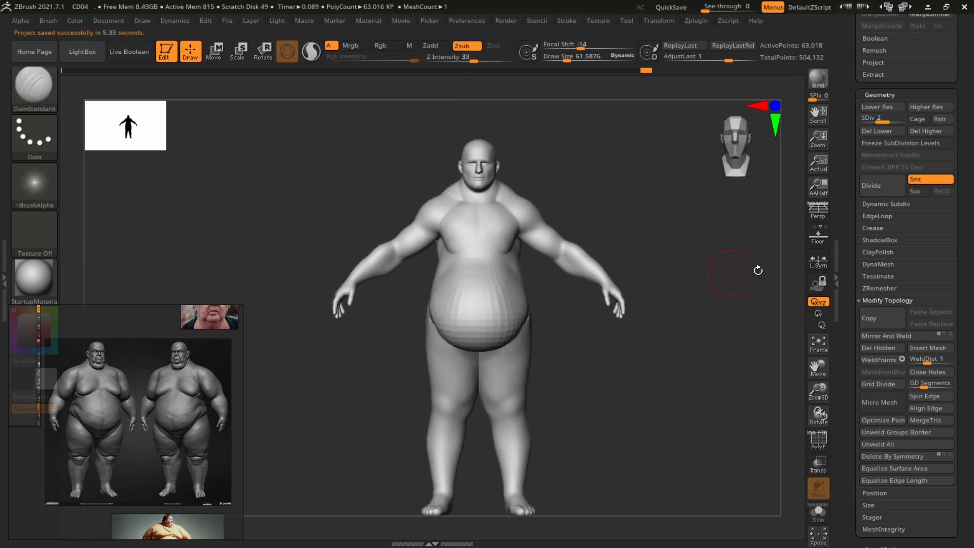
drag(845, 340, 851, 176)
key(f)
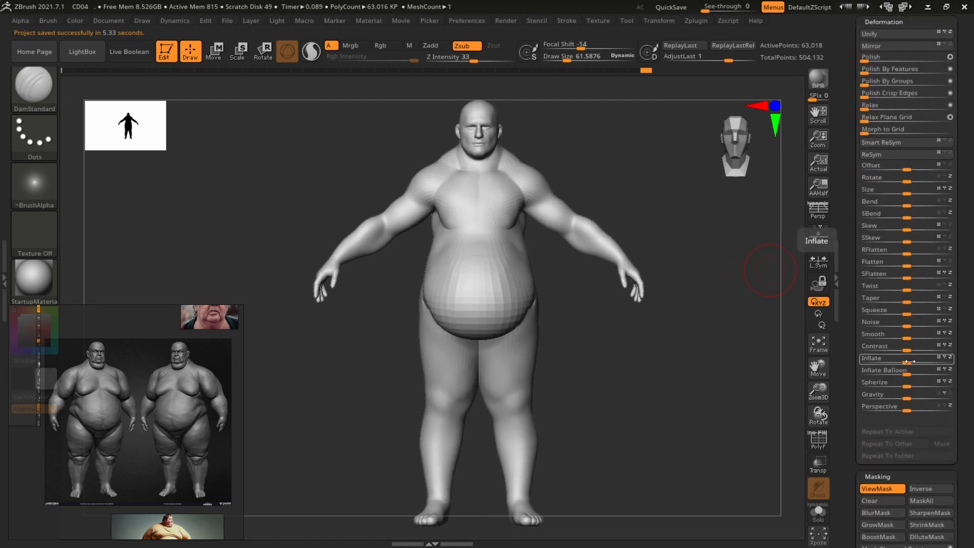
scroll(883, 153, up, 3)
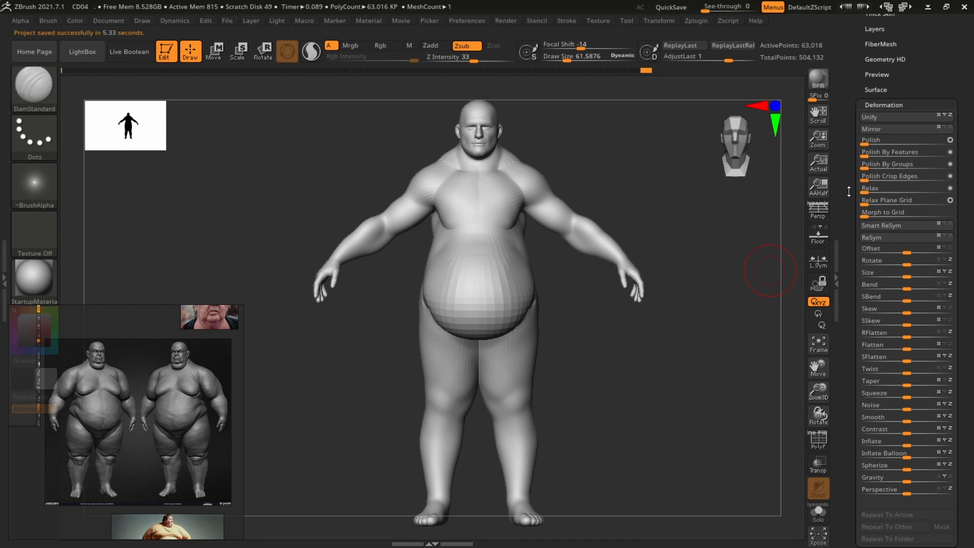
scroll(849, 191, down, 2)
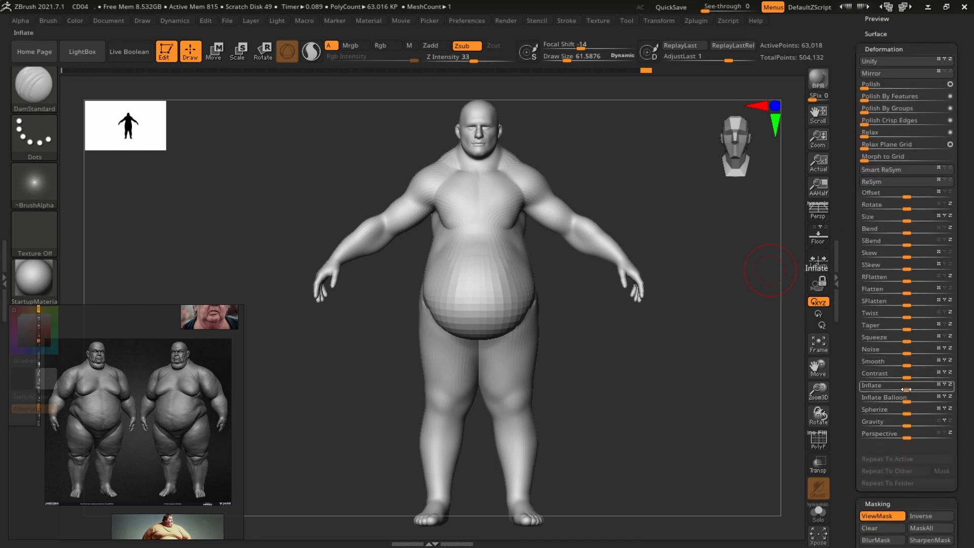
drag(906, 389, 970, 394)
Step: Examine the inflated head, chest and body up close, and undo the trial deformation
alt+drag(712, 226, 696, 512)
drag(648, 198, 731, 200)
drag(705, 248, 622, 210)
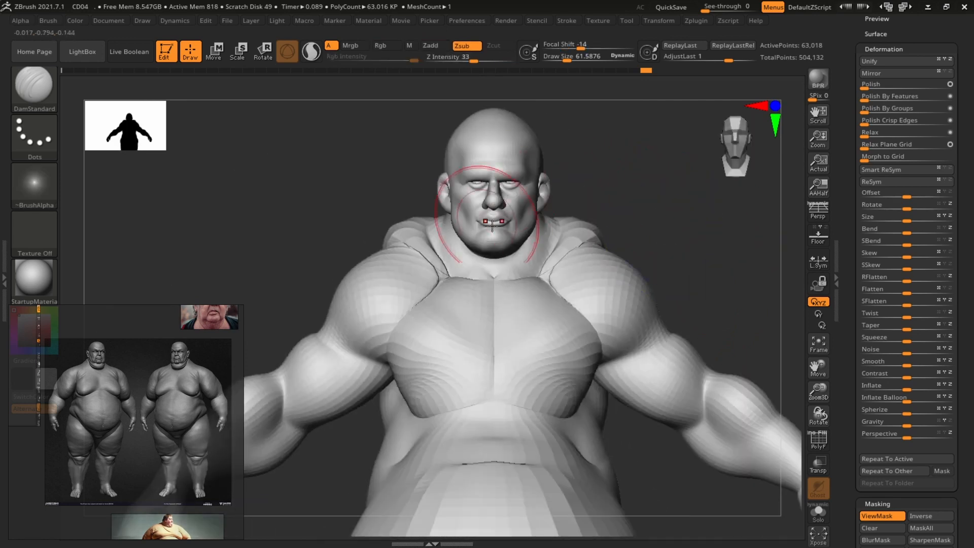
alt+drag(742, 281, 483, 280)
alt+drag(668, 193, 672, 274)
alt+drag(732, 274, 758, 271)
shift+drag(747, 341, 765, 344)
mouse_move(767, 404)
alt+mouse_down()
mouse_move(763, 361)
mouse_move(783, 354)
alt+mouse_up()
drag(905, 316, 864, 329)
key(ctrl+z)
alt+drag(705, 348, 731, 426)
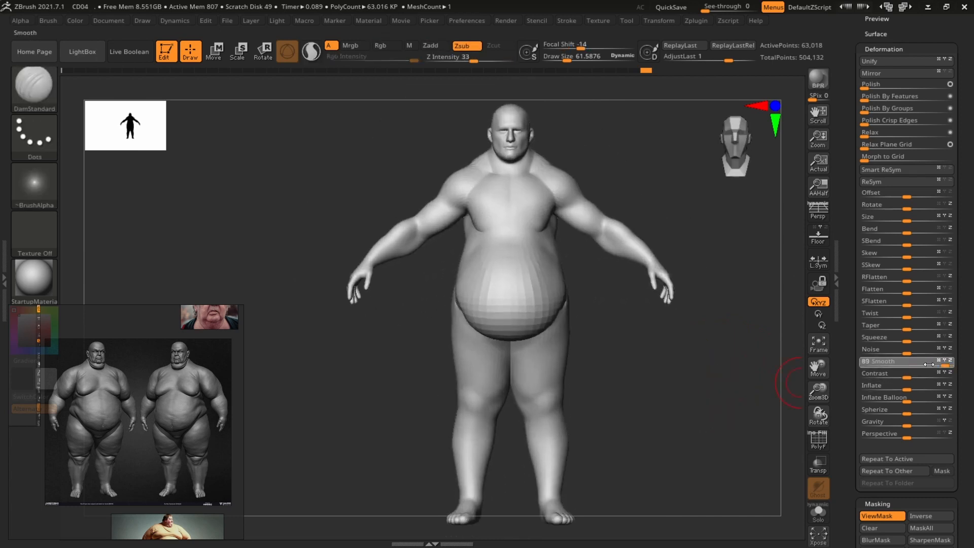
Step: Try the Smooth deformation at about 89 and the Noise deformation on the whole body, and undo them
mouse_move(929, 364)
mouse_down()
mouse_move(896, 365)
mouse_move(937, 354)
mouse_up()
key(ctrl+z)
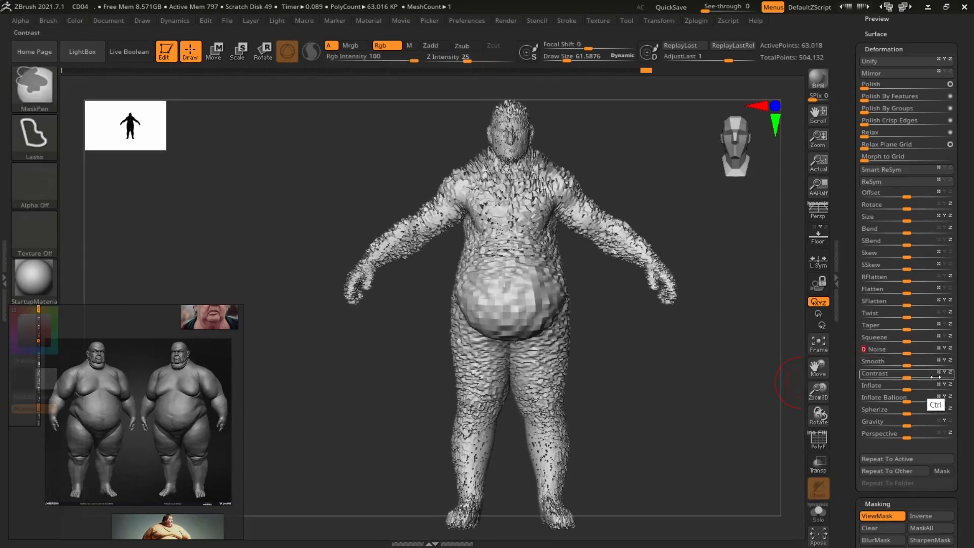
key(ctrl+z)
Step: Try a slight Spherize deformation on the body and compare its shape from the front and side
mouse_move(910, 414)
mouse_down()
mouse_move(929, 414)
mouse_move(850, 426)
mouse_move(907, 426)
mouse_move(914, 415)
mouse_up()
ctrl+right_drag(731, 406, 720, 376)
mouse_move(720, 376)
mouse_down()
mouse_move(558, 383)
mouse_move(724, 389)
mouse_move(784, 406)
mouse_up()
shift+drag(692, 390, 723, 380)
drag(721, 345, 625, 339)
alt+drag(710, 263, 715, 305)
mouse_move(716, 304)
mouse_down()
mouse_move(787, 309)
mouse_move(690, 300)
mouse_up()
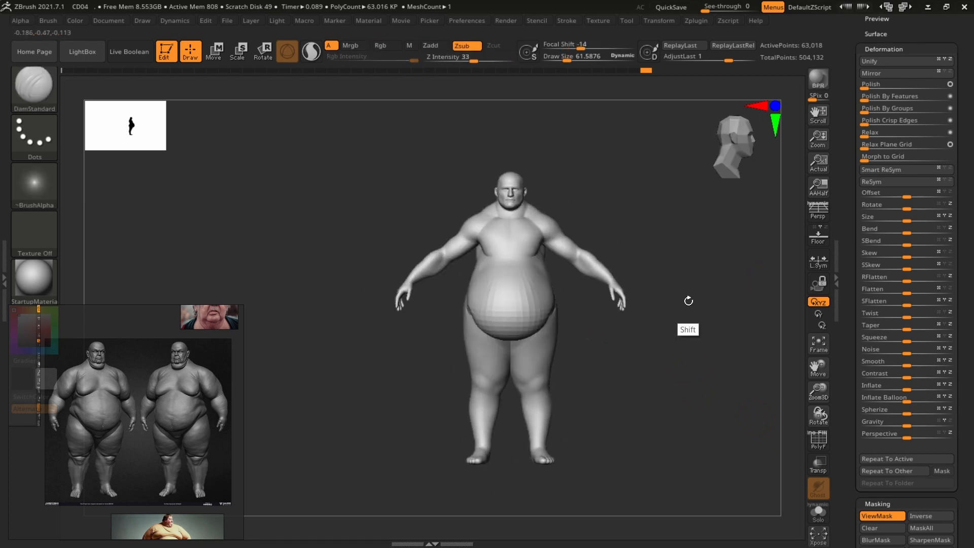
mouse_move(737, 396)
ctrl+right_down()
mouse_move(719, 394)
mouse_move(711, 408)
ctrl+right_up()
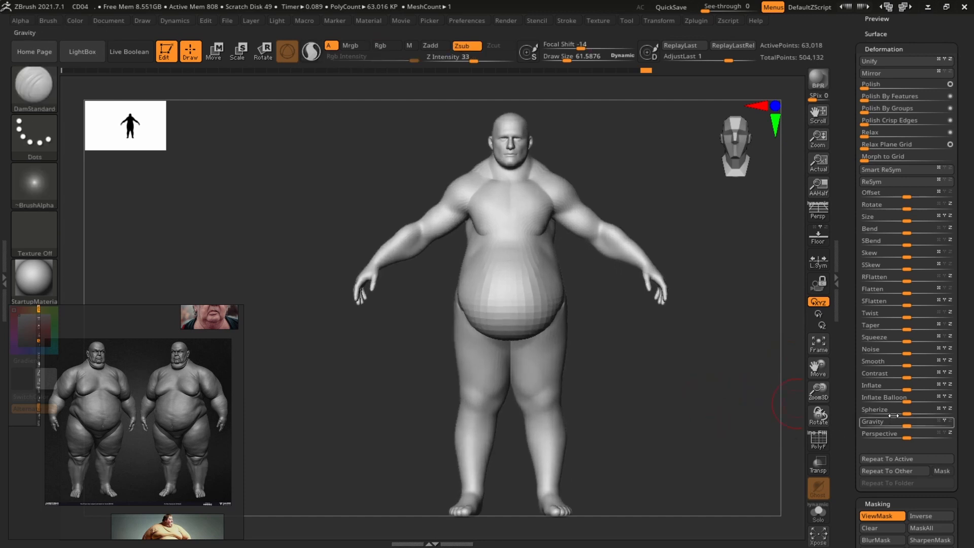
Step: Turn on perspective view and try a small Spherize deformation on the body
click(818, 211)
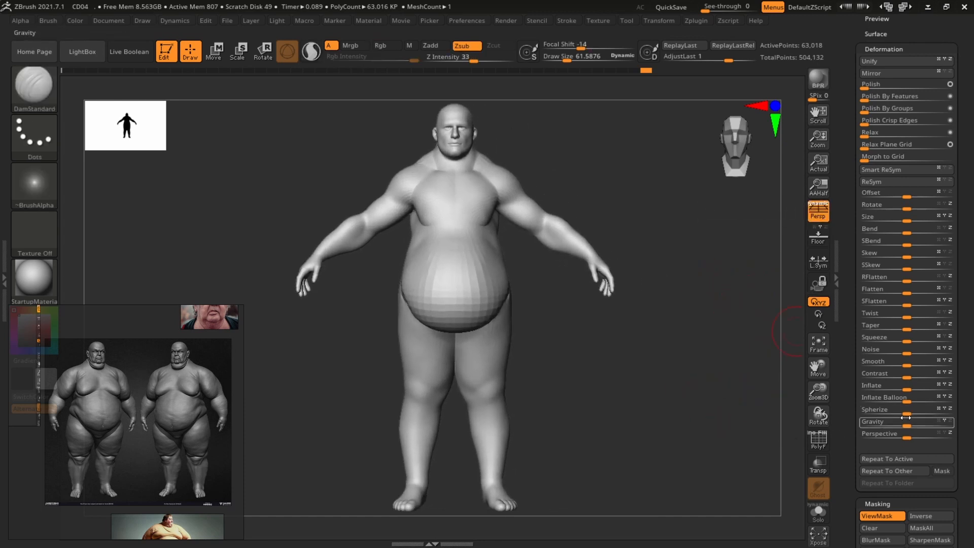
drag(907, 415, 908, 416)
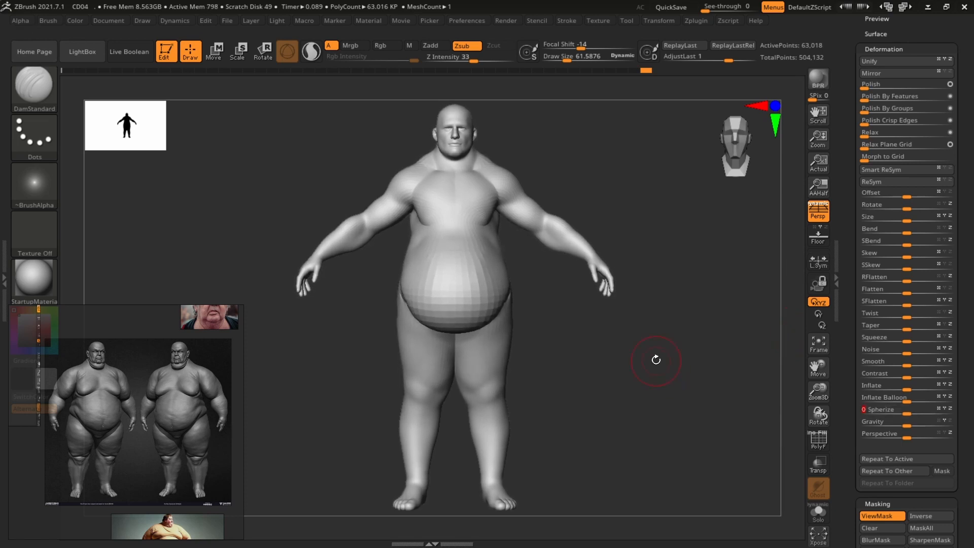
drag(657, 360, 615, 368)
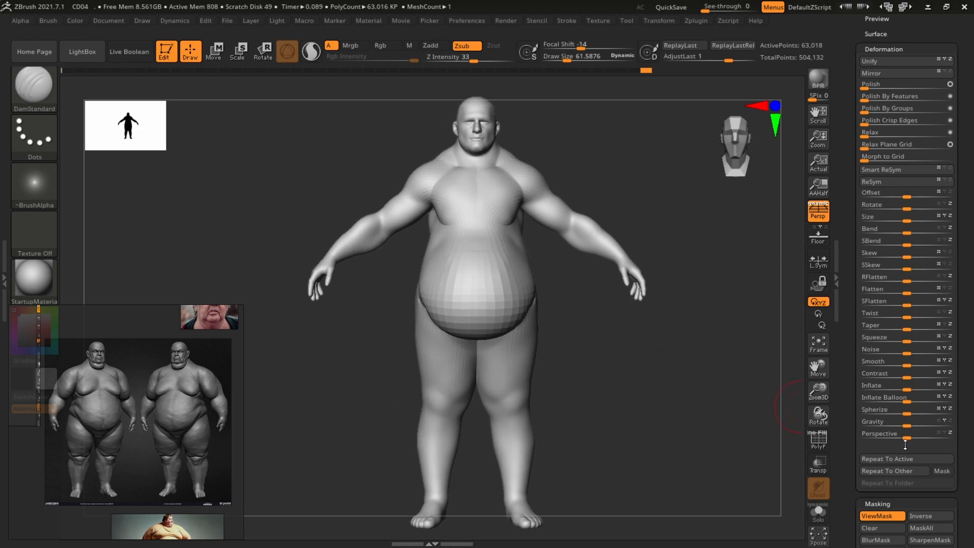
Step: Try the Perspective deformation on the body, and apply a Spherize deformation of 15
mouse_move(906, 439)
mouse_down()
mouse_move(923, 438)
mouse_move(849, 440)
mouse_move(911, 442)
mouse_up()
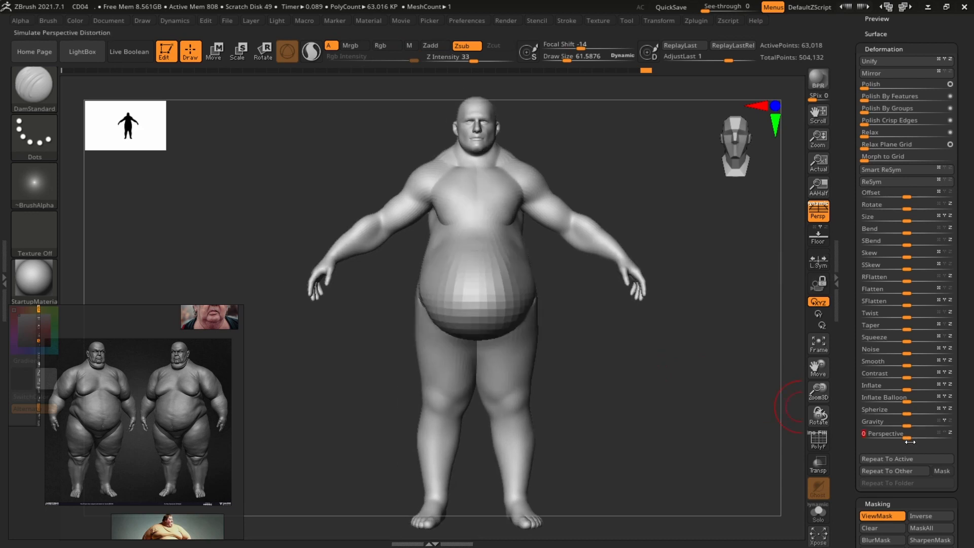
drag(731, 406, 691, 412)
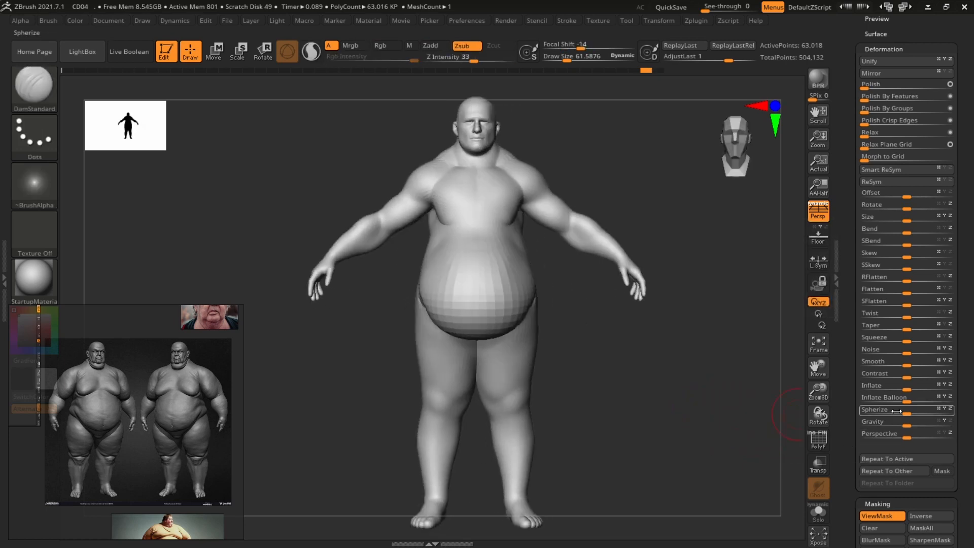
drag(907, 414, 918, 413)
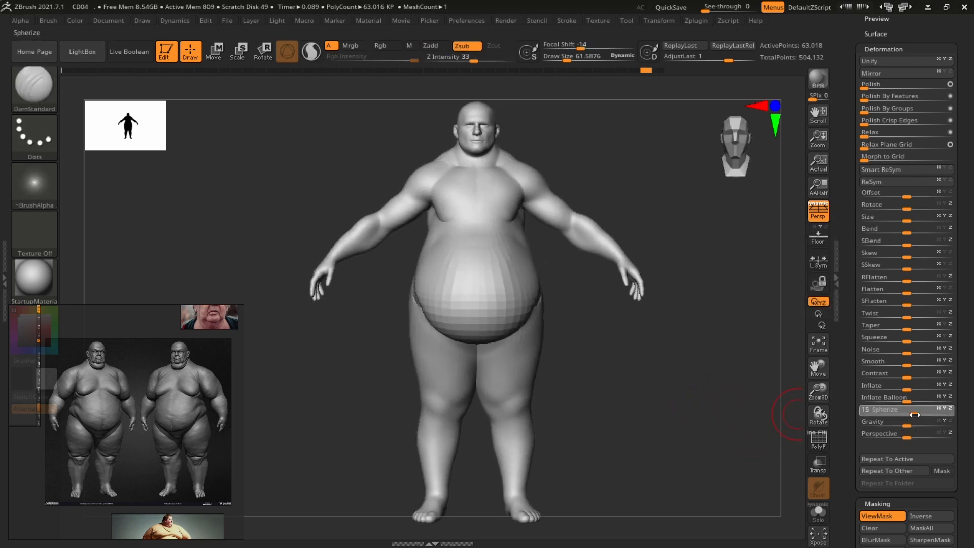
Step: Try a slight inflate deformation on the whole body, and undo it
mouse_move(709, 398)
mouse_down()
mouse_move(785, 404)
mouse_move(710, 403)
mouse_up()
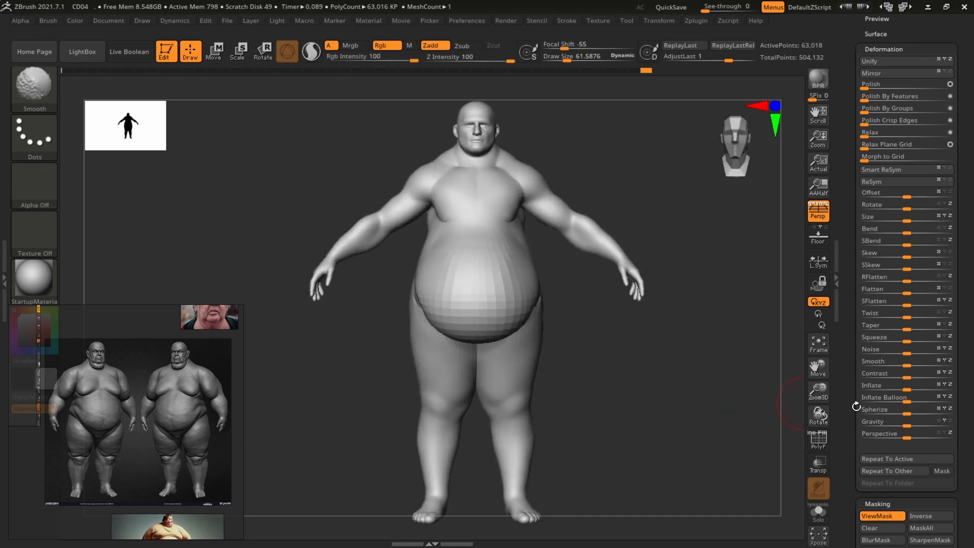
mouse_move(913, 403)
mouse_down()
mouse_move(939, 402)
mouse_move(907, 390)
mouse_up()
key(ctrl+z)
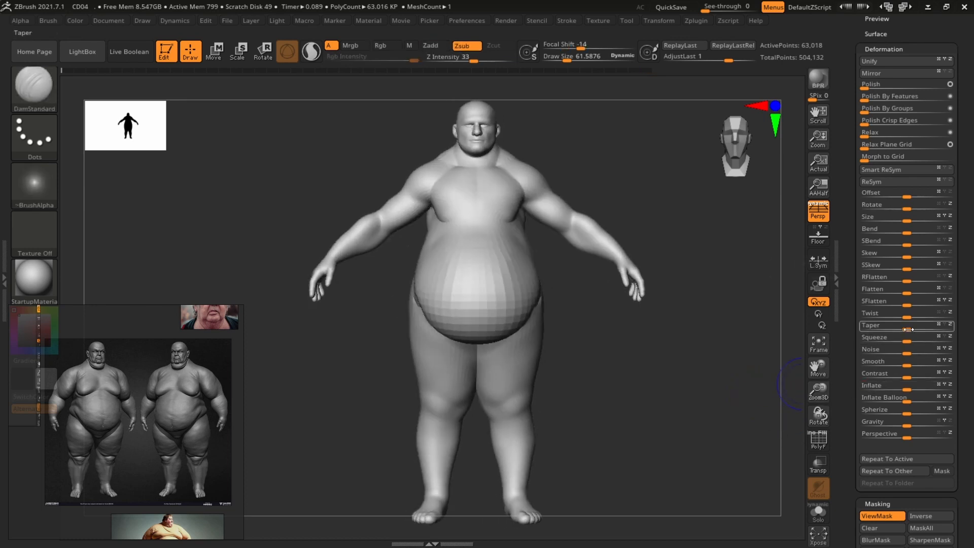
Step: Try the Taper and SBend deformations on the whole body, and undo both
drag(908, 330, 914, 330)
key(ctrl+z)
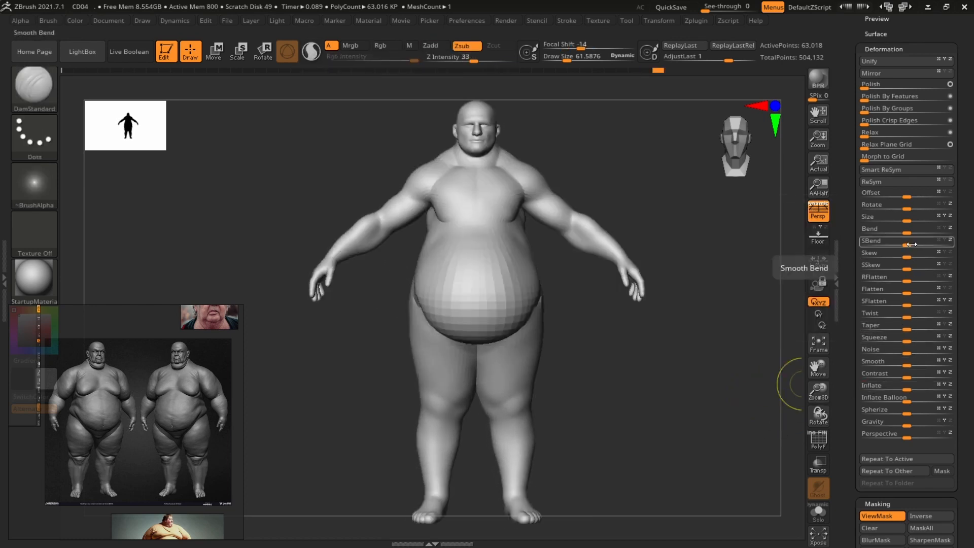
drag(912, 244, 942, 252)
key(ctrl+z)
Step: Examine the multi-limbed creature sculpts on the reference board up close, alongside the obese body reference
alt+drag(781, 382, 796, 395)
key(f)
alt+drag(739, 384, 662, 375)
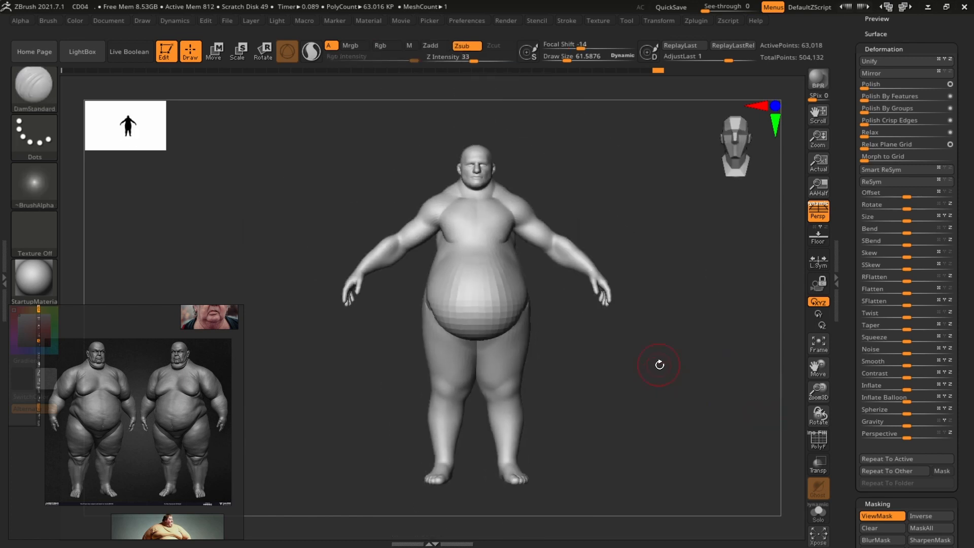
scroll(55, 459, down, 4)
middle_drag(61, 415, 148, 412)
scroll(128, 407, up, 5)
scroll(182, 394, up, 3)
scroll(149, 406, down, 4)
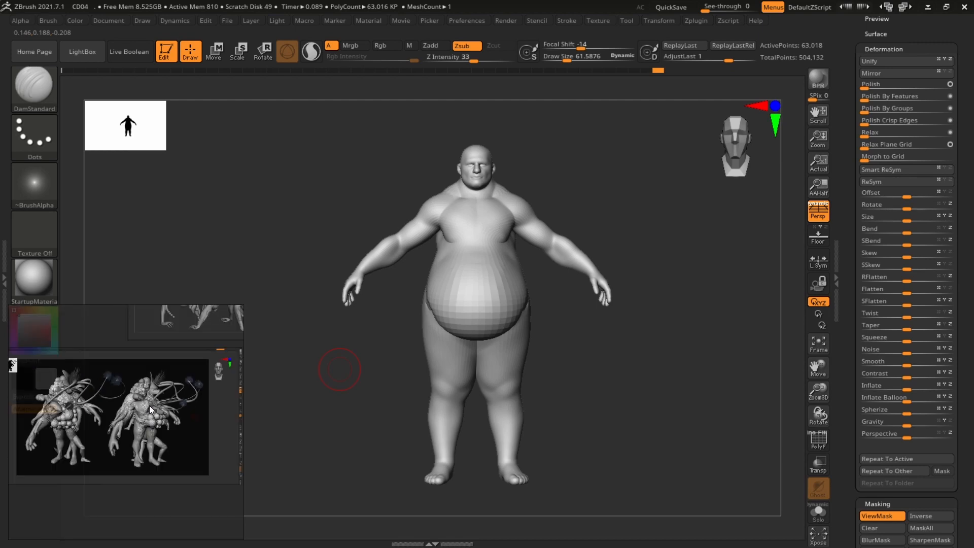
scroll(151, 406, up, 5)
scroll(151, 406, up, 2)
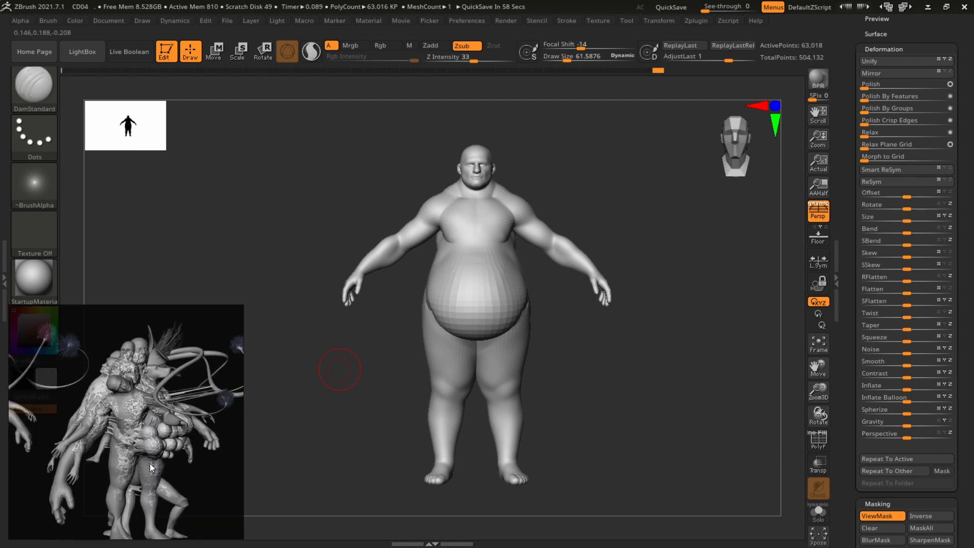
scroll(86, 400, down, 2)
middle_drag(83, 404, 222, 395)
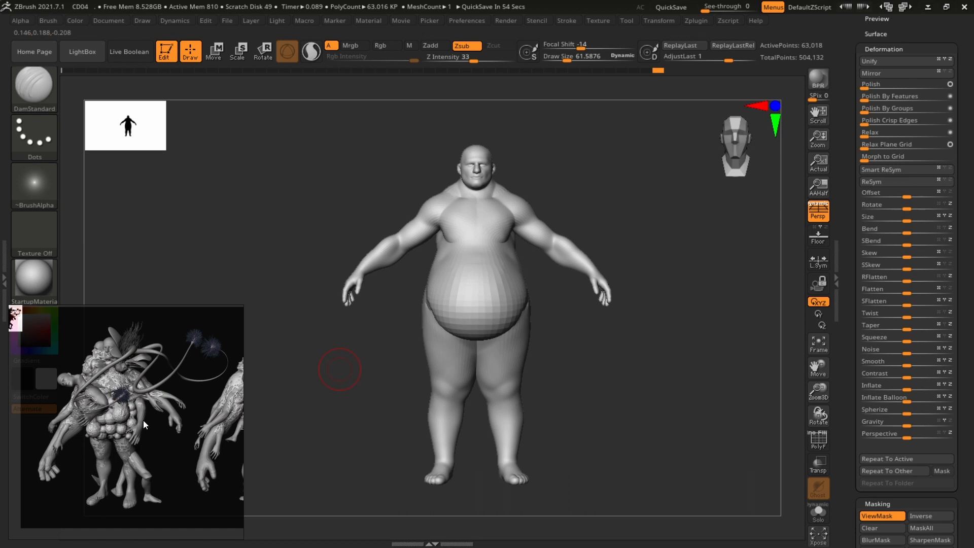
scroll(143, 419, down, 3)
scroll(124, 424, down, 3)
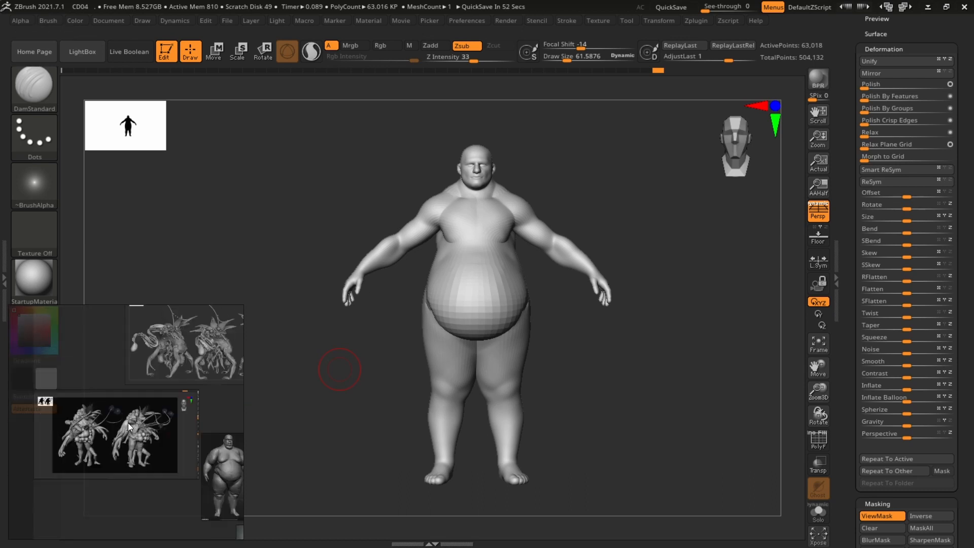
scroll(152, 419, down, 3)
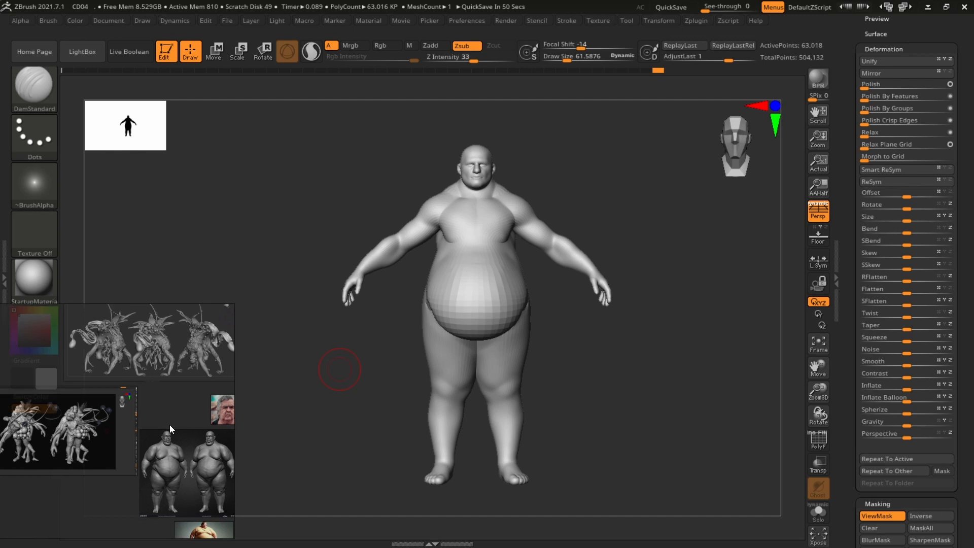
middle_drag(170, 425, 175, 431)
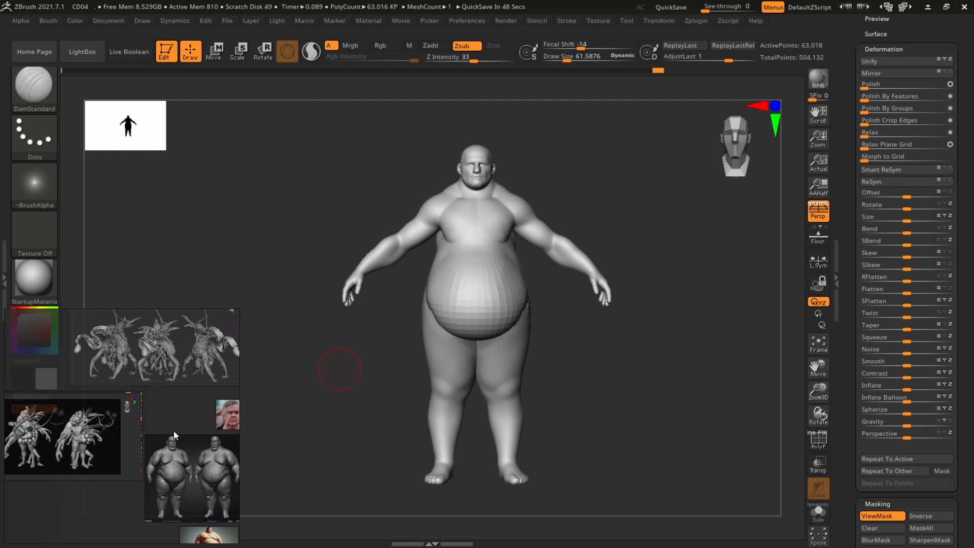
Step: Look through the body-fold photos on the reference board and enlarge the colour-coded muscle anatomy figure's front torso
drag(675, 335, 748, 328)
alt+drag(767, 297, 727, 424)
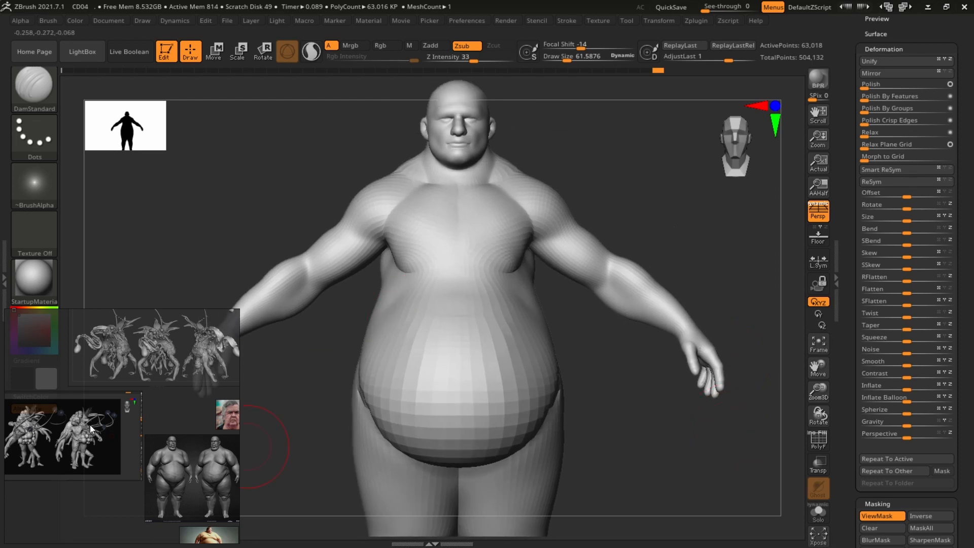
scroll(90, 425, down, 3)
scroll(119, 368, up, 3)
middle_drag(173, 355, 200, 263)
scroll(107, 382, up, 1)
scroll(138, 388, up, 5)
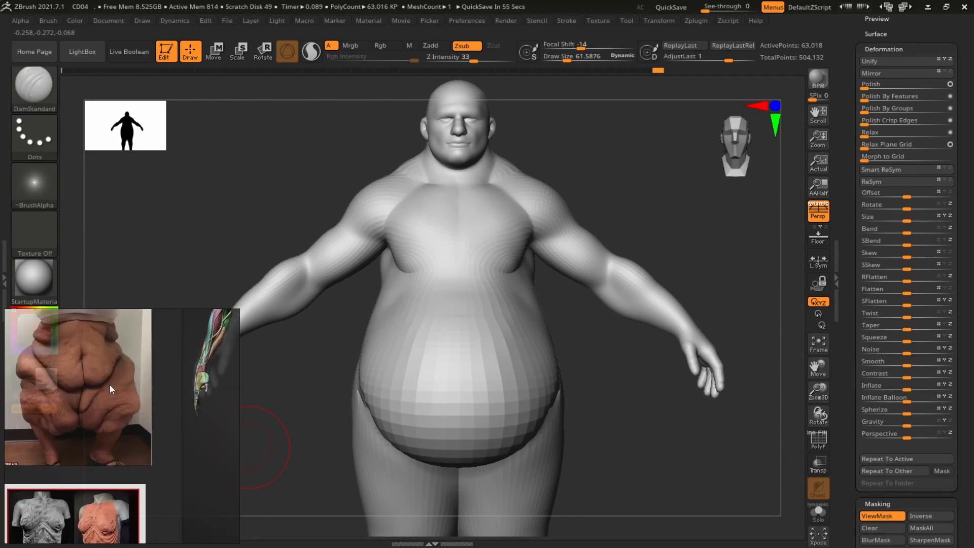
scroll(68, 388, down, 3)
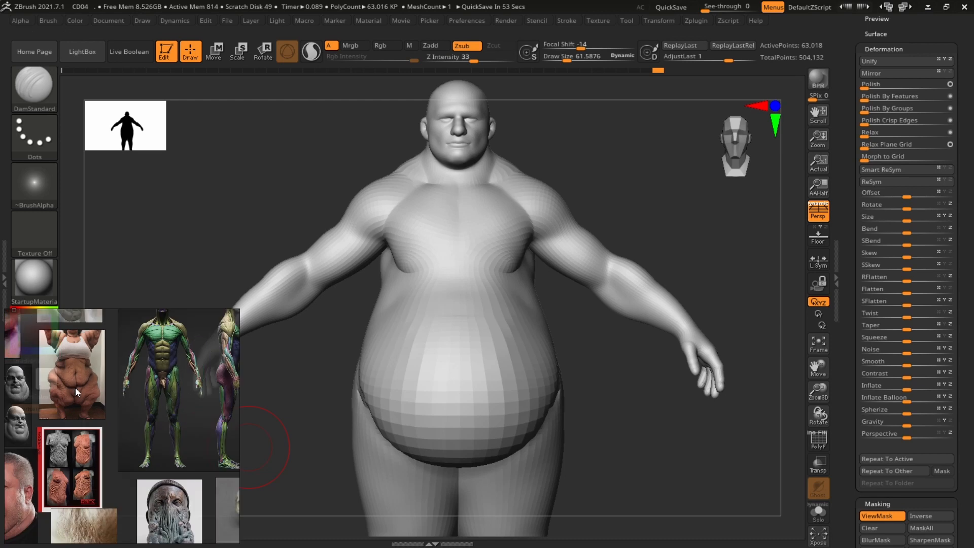
middle_drag(204, 342, 183, 415)
scroll(151, 415, up, 5)
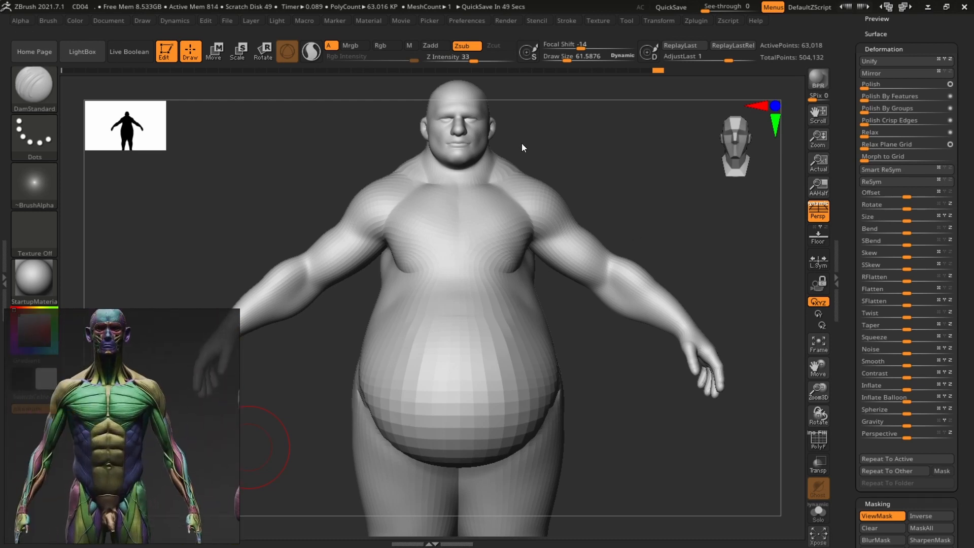
Step: Build up volume along the side of the torso with the ClayBuildup brush at a draw size of about 48
ctrl+right_drag(732, 304, 677, 241)
ctrl+right_drag(693, 298, 718, 269)
key(s)
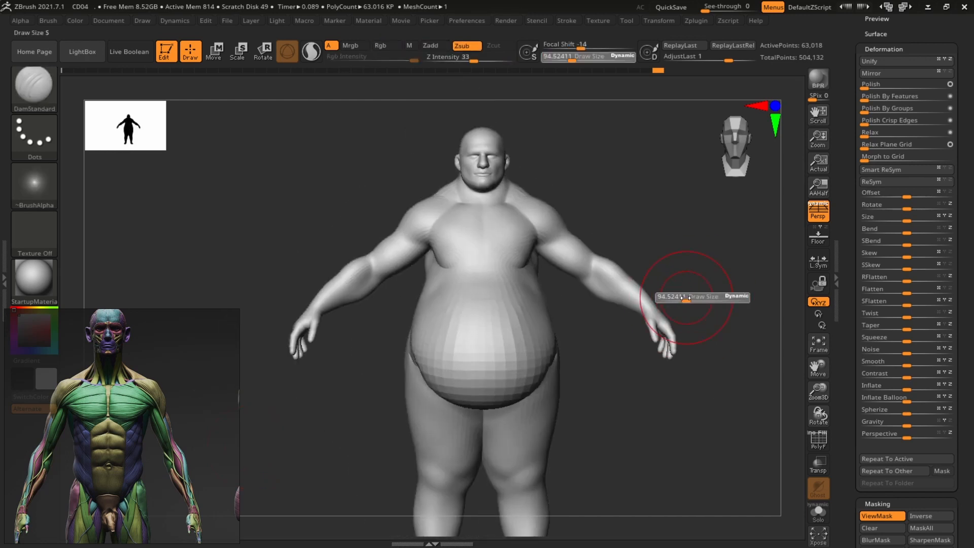
drag(681, 299, 683, 299)
right_drag(717, 278, 490, 268)
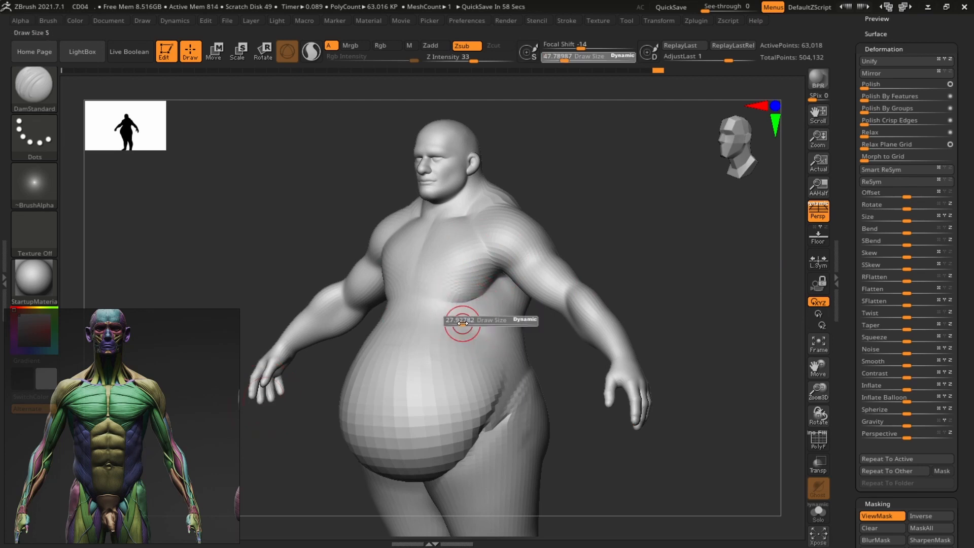
drag(463, 323, 464, 317)
right_drag(465, 317, 502, 267)
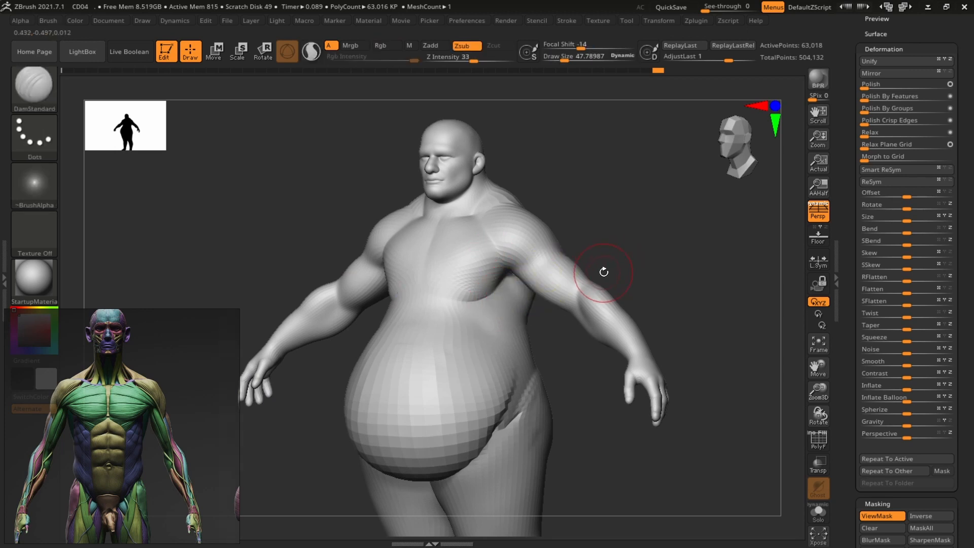
key(b)
key(c)
key(b)
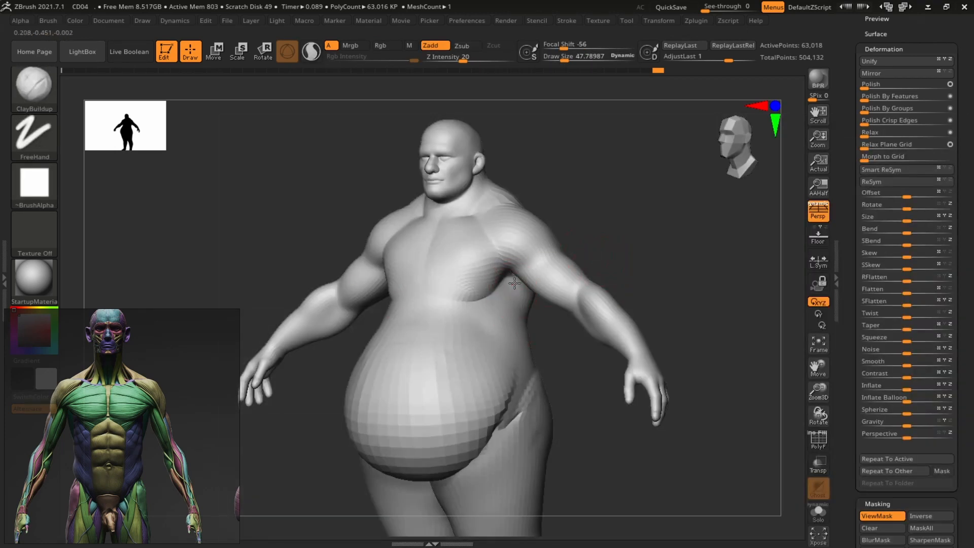
mouse_move(520, 292)
mouse_down()
mouse_move(505, 321)
mouse_move(509, 298)
mouse_up()
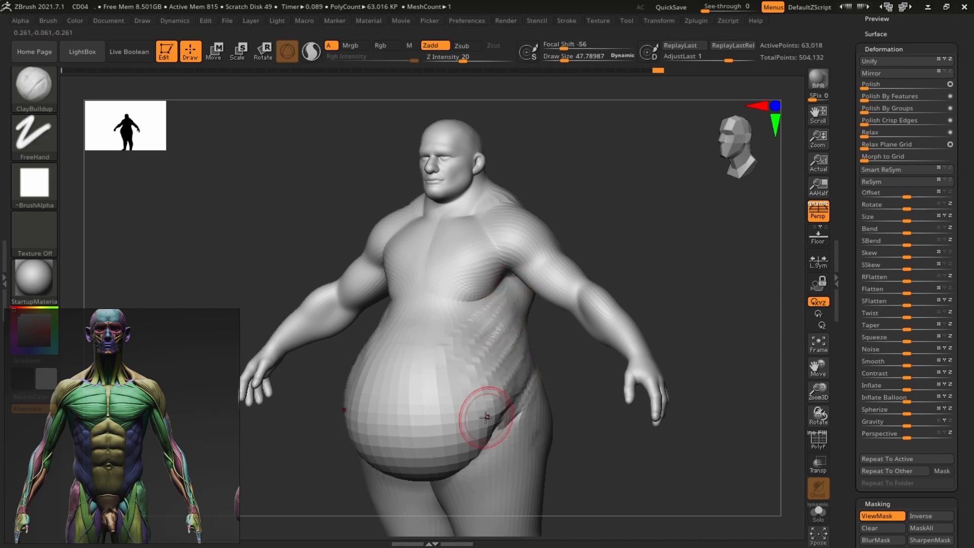
Step: Smooth the clay strokes along the flank between the armpit and the hip
right_drag(485, 417, 527, 296)
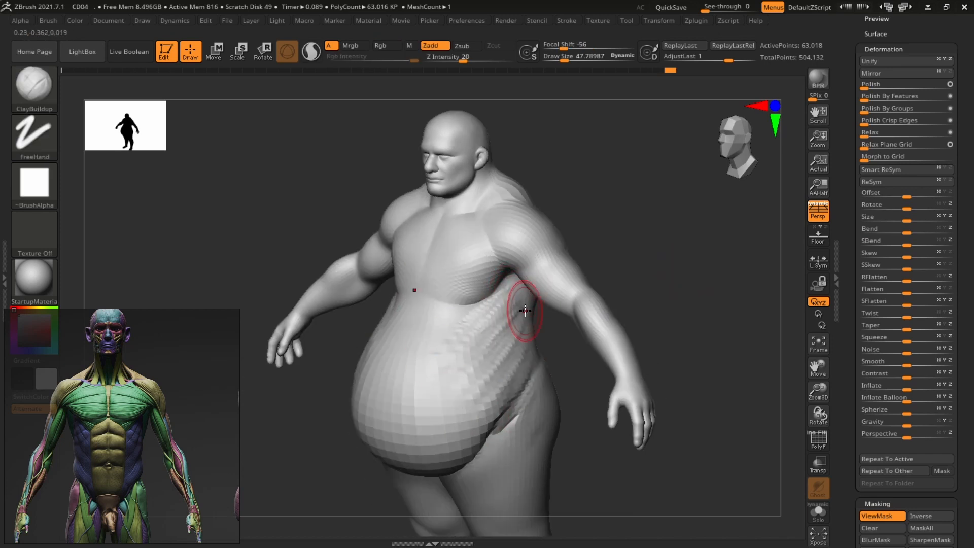
key(shift)
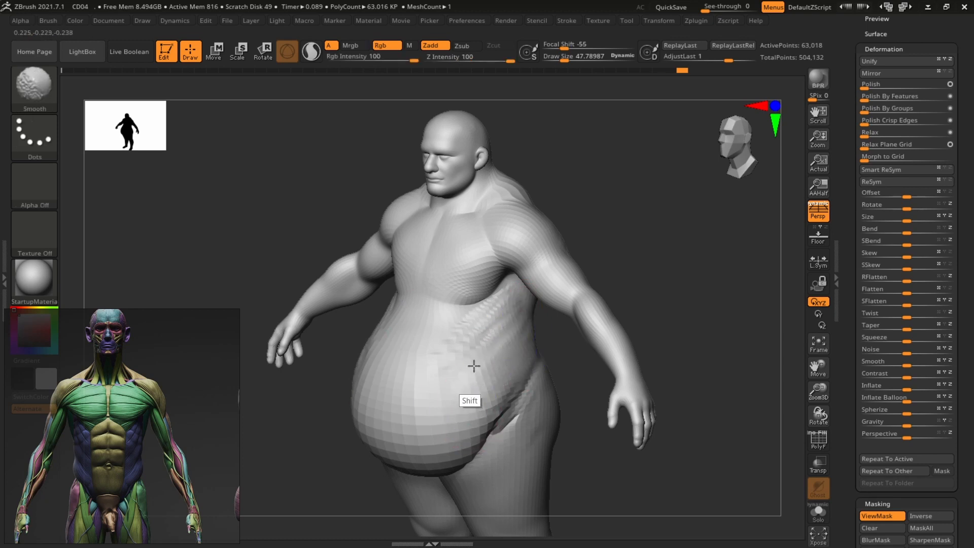
shift+right_drag(500, 302, 728, 254)
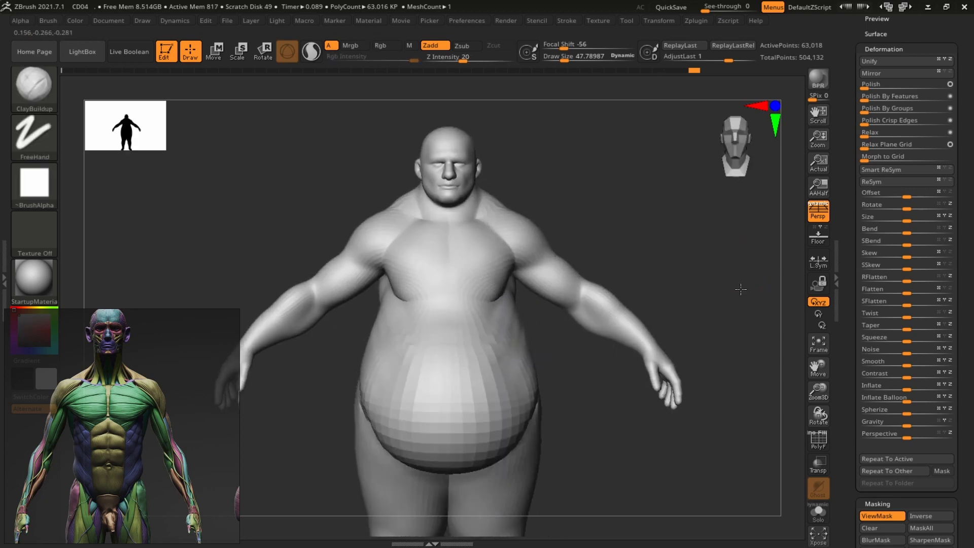
Step: Set the draw size to about 90, and build up and blend clay across the upper belly
key(s)
drag(485, 392, 490, 392)
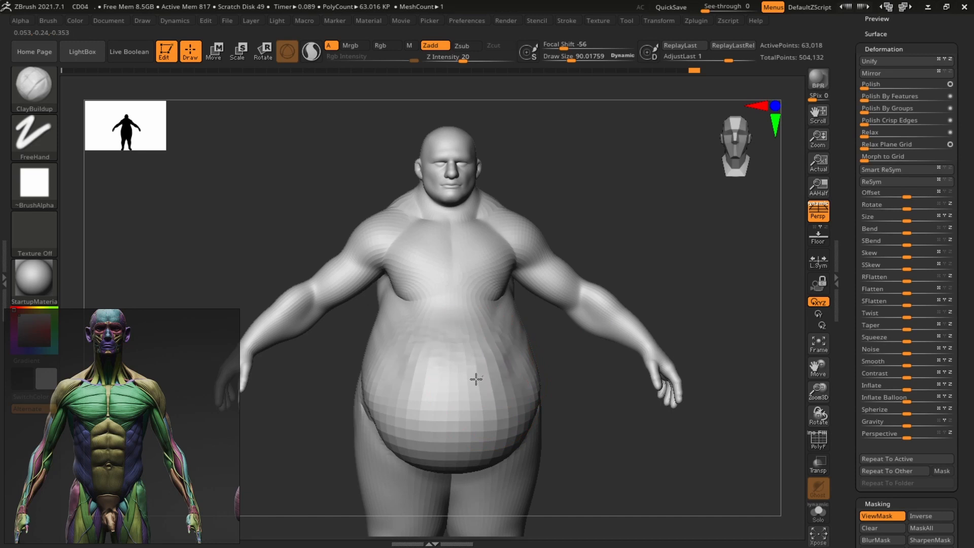
key(shift)
key(shift)
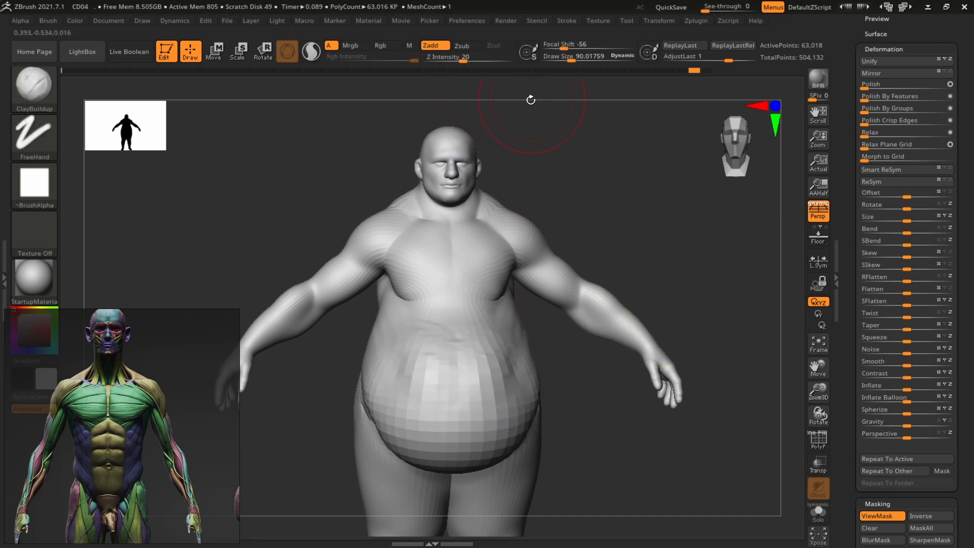
Step: Lower the Smooth brush's Z Intensity to 29 and soften the upper belly below the chest
key(shift)
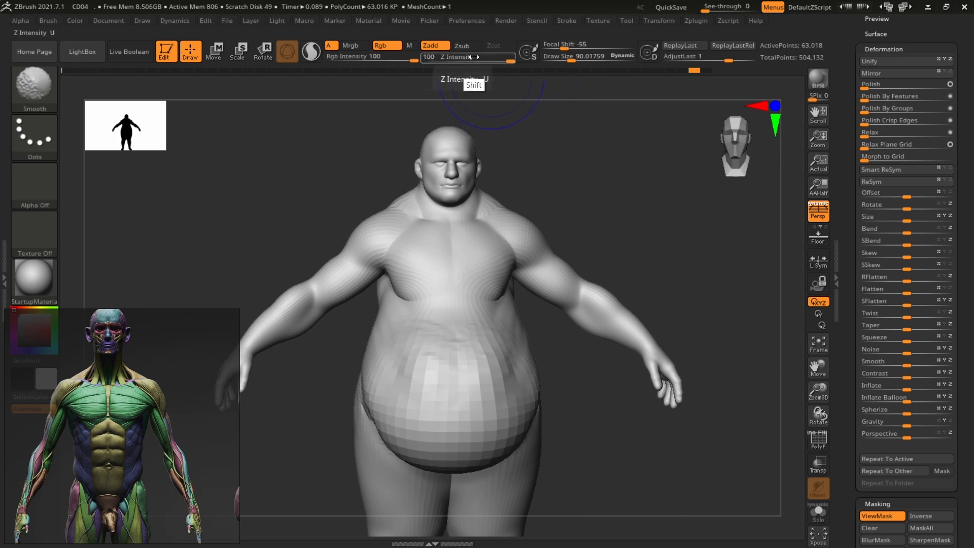
shift+drag(497, 59, 471, 63)
alt+drag(703, 227, 727, 207)
key(shift)
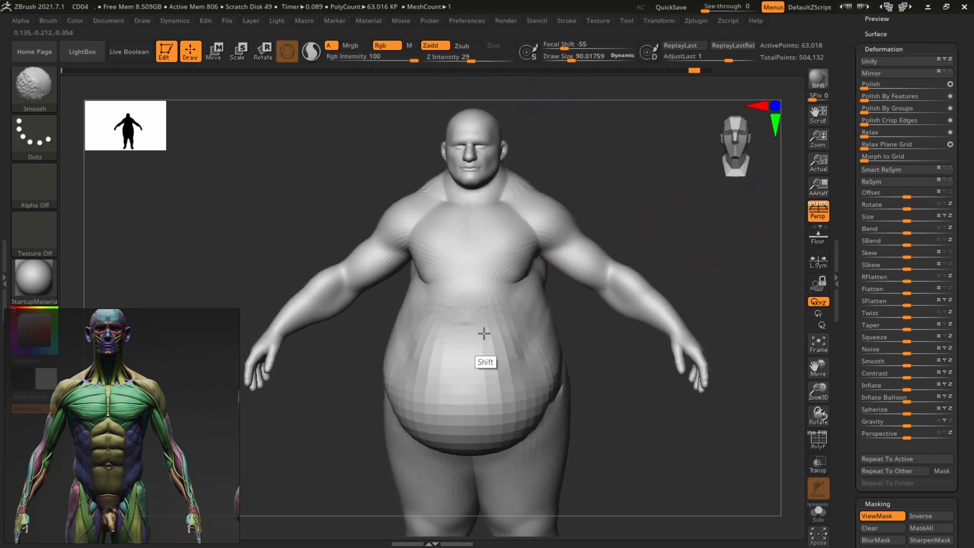
Step: Sculpt the lower edge of the belly near the hip creases and smooth the belly's side
drag(767, 298, 732, 274)
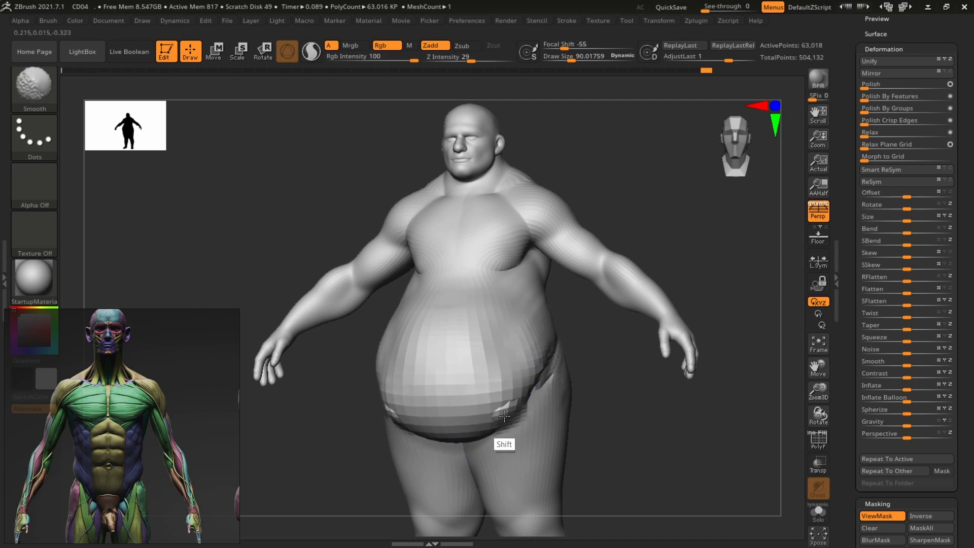
mouse_move(725, 411)
mouse_down()
mouse_move(744, 394)
mouse_move(715, 407)
mouse_move(481, 423)
mouse_move(750, 402)
mouse_move(668, 422)
mouse_move(554, 354)
mouse_up()
key(shift)
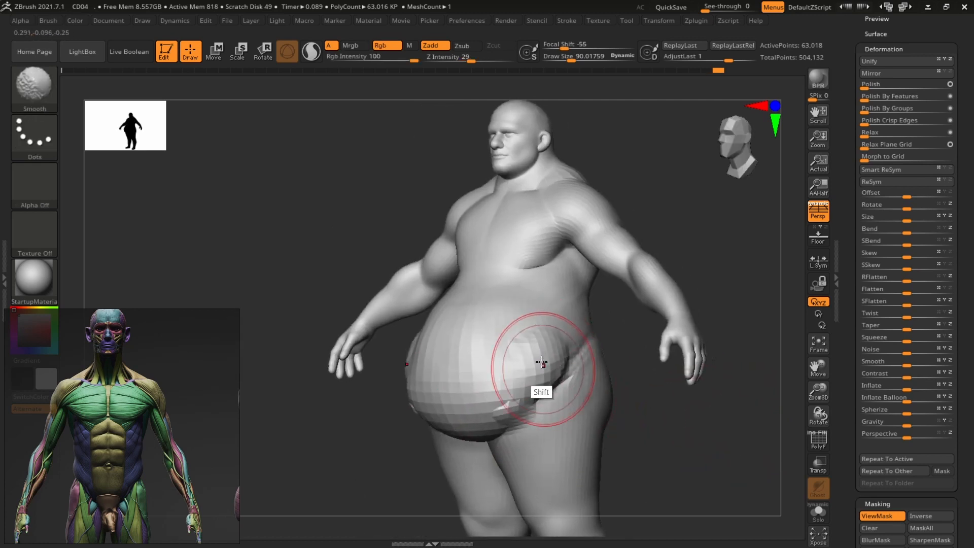
drag(645, 436, 773, 439)
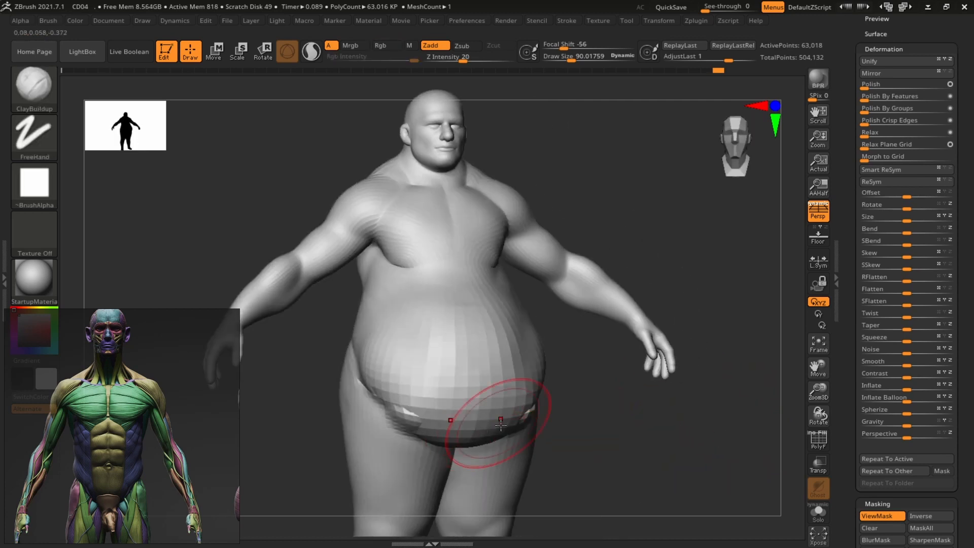
Step: Add ClayBuildup strokes to the front and lower edge of the belly, and smooth its faceted surface
drag(608, 435, 504, 401)
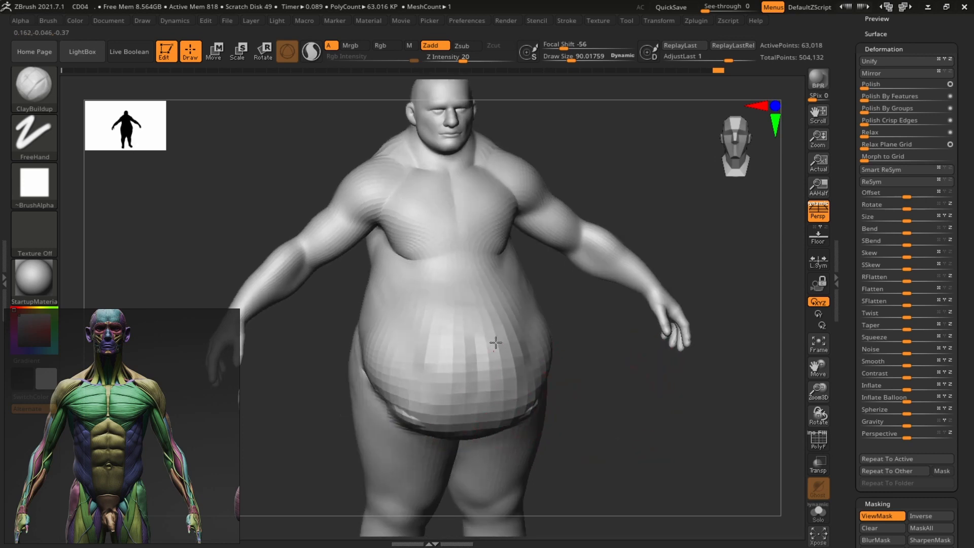
mouse_move(551, 343)
mouse_down()
mouse_move(534, 285)
mouse_move(542, 267)
mouse_up()
shift+drag(503, 334, 449, 350)
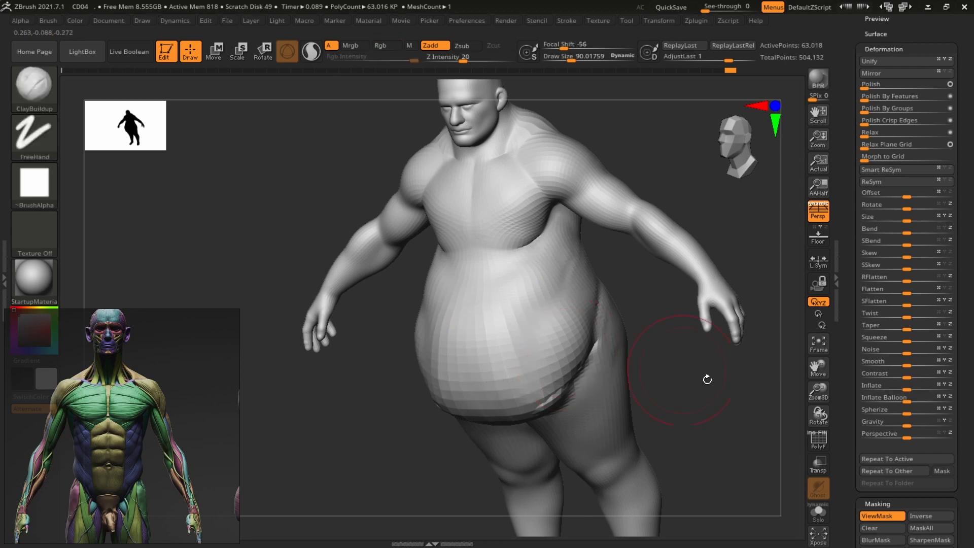
mouse_move(707, 378)
shift+mouse_down()
mouse_move(770, 346)
mouse_move(638, 296)
mouse_move(675, 335)
shift+mouse_up()
Step: Build up the pectorals into fuller, sagging breasts with ClayBuildup, reducing the draw size to about 51
drag(771, 289, 721, 234)
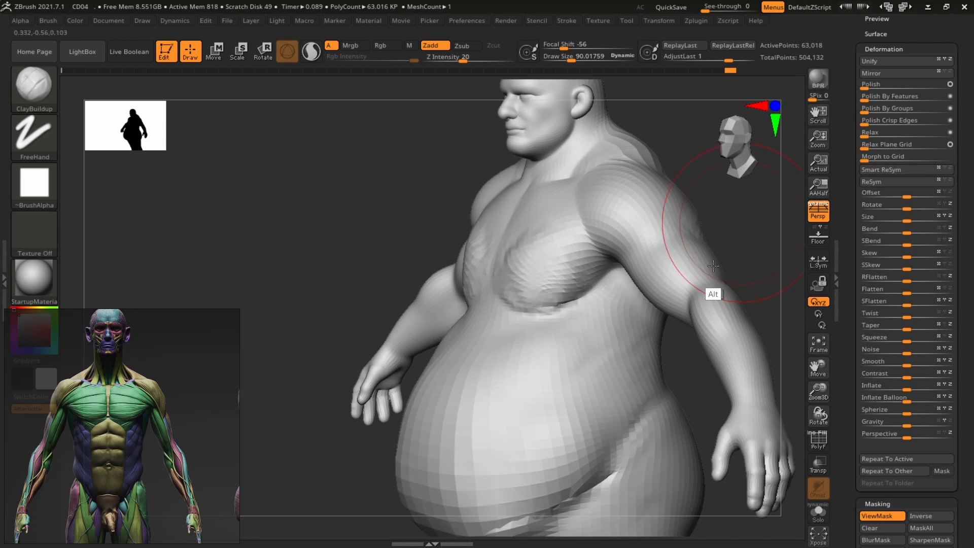
alt+drag(713, 266, 681, 321)
drag(665, 278, 724, 273)
key(s)
drag(489, 333, 482, 333)
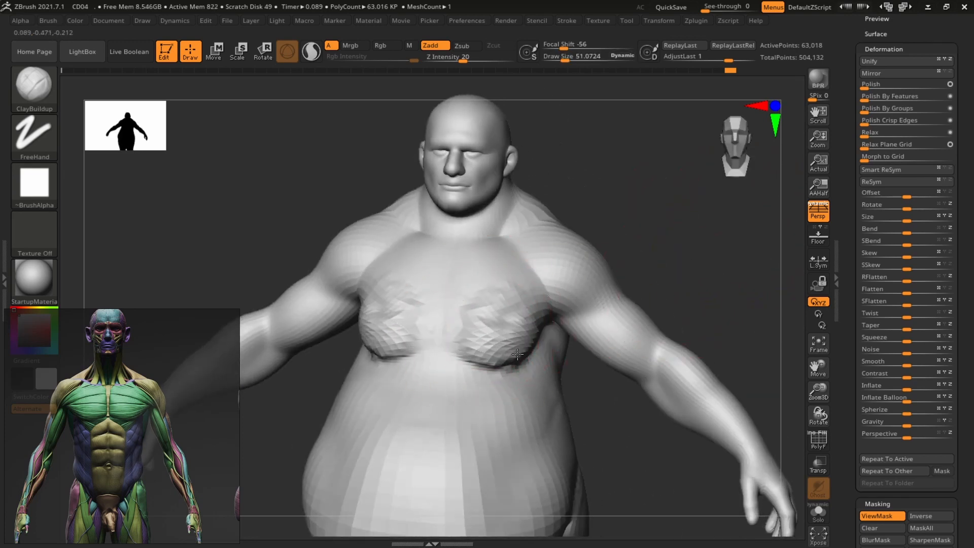
Step: Smooth the built-up breasts and refine their volume from a three-quarter view
key(shift)
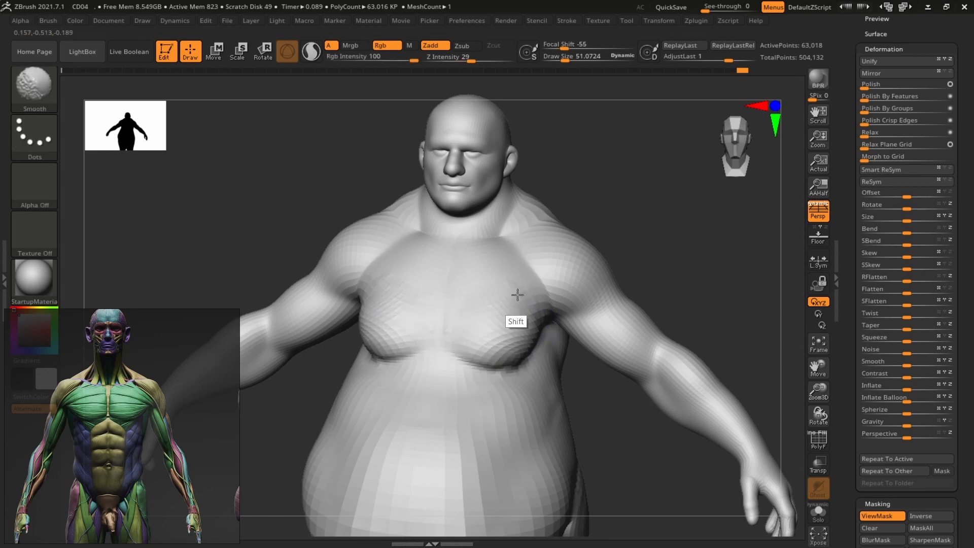
shift+drag(518, 295, 518, 330)
drag(726, 239, 667, 242)
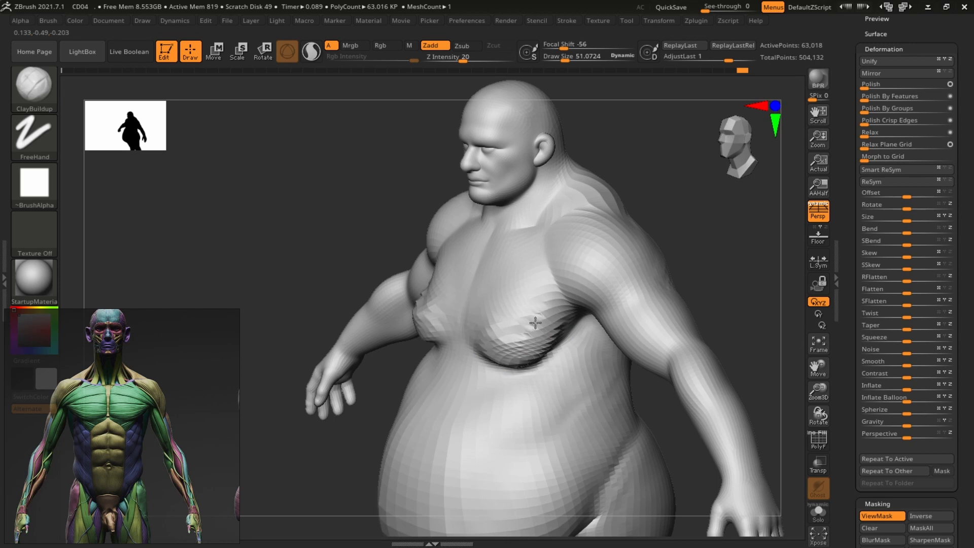
Step: Smooth the outer side of the breasts toward the armpits with the Smooth brush, checking from several angles
key(shift)
shift+drag(491, 315, 559, 306)
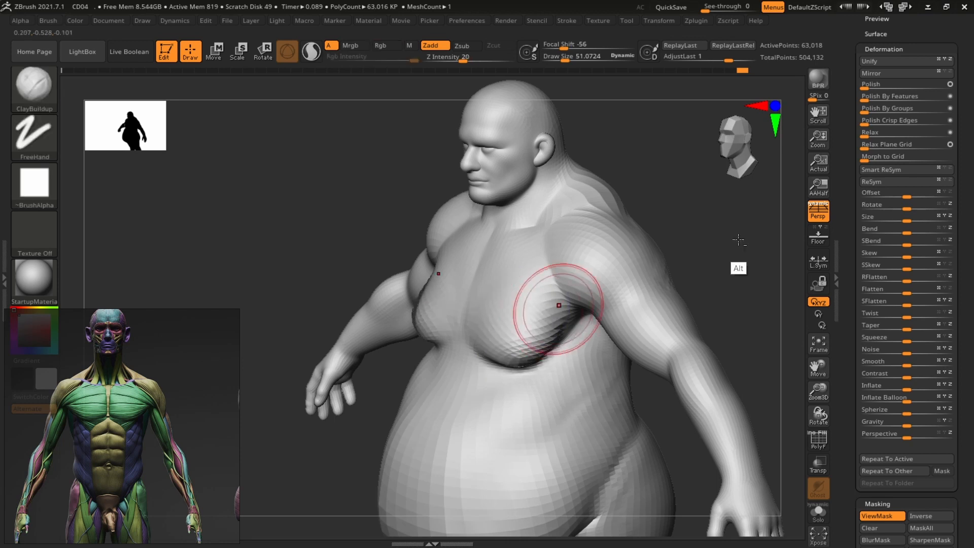
mouse_move(739, 239)
alt+mouse_down()
mouse_move(698, 244)
mouse_move(725, 249)
mouse_move(727, 269)
mouse_move(659, 274)
alt+mouse_up()
key(shift)
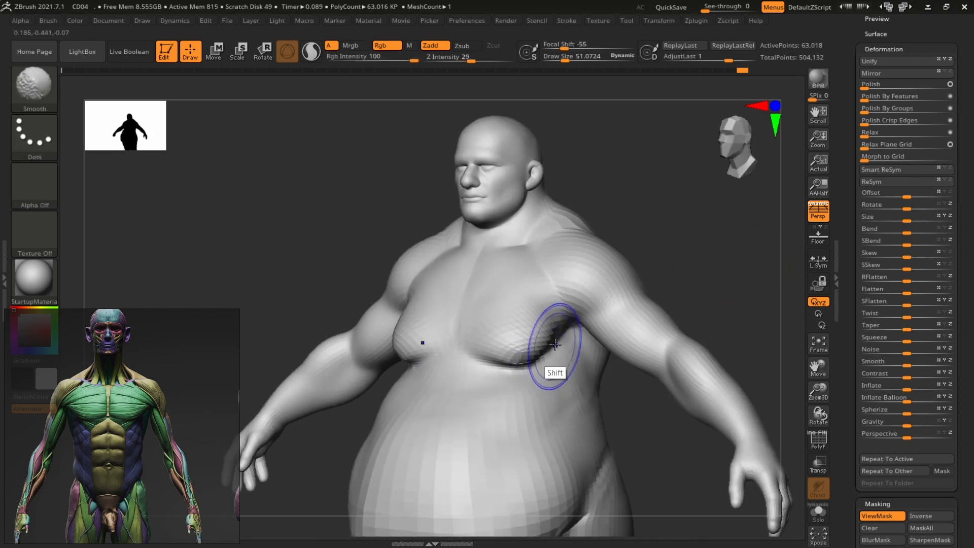
drag(729, 257, 528, 332)
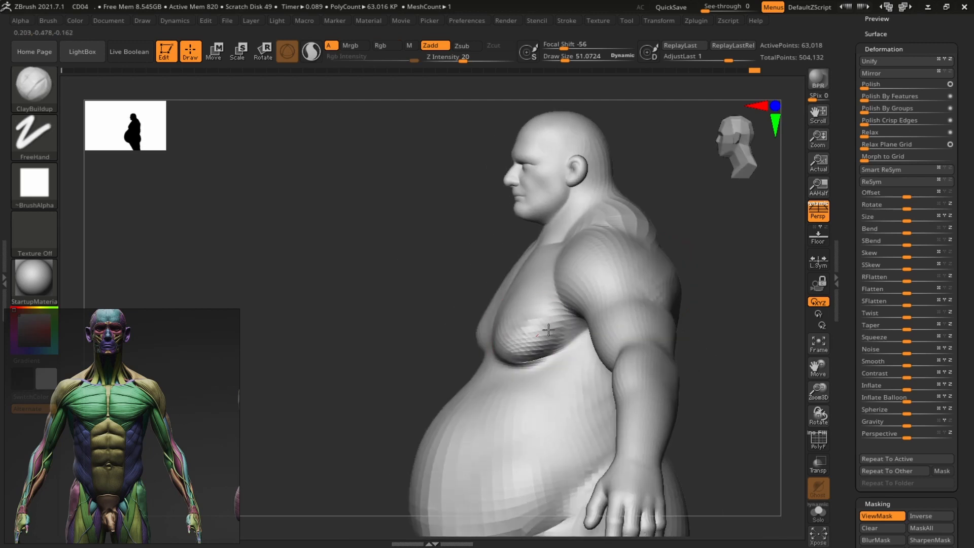
Step: Inflate the lower part of the breasts with the Inflat brush, increasing the draw size to about 65
key(shift)
key(b)
key(i)
key(n)
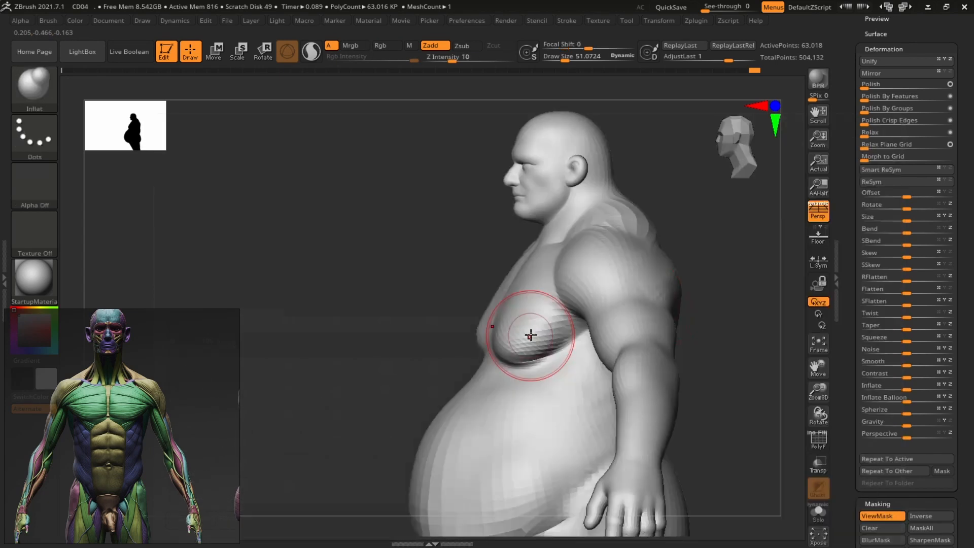
key(s)
drag(665, 300, 668, 300)
drag(725, 285, 772, 289)
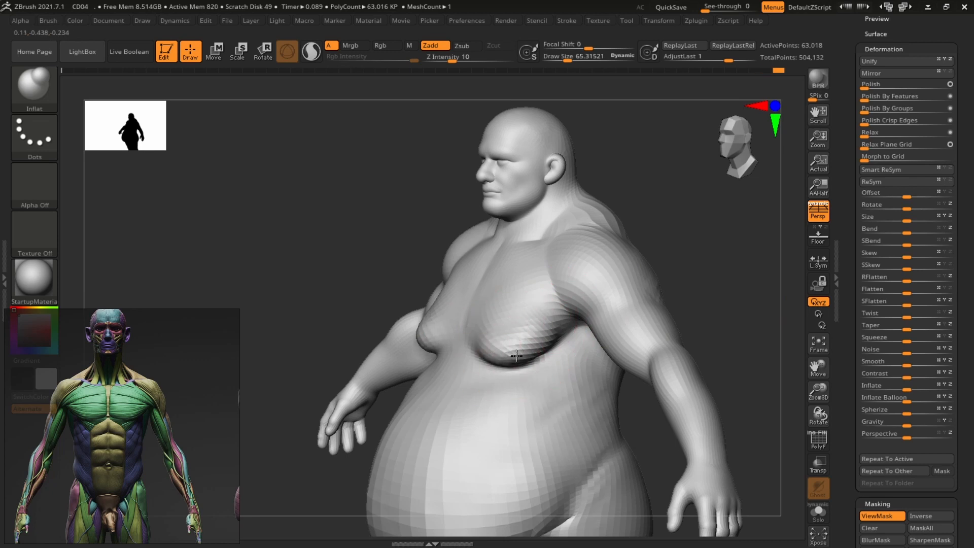
drag(713, 285, 530, 356)
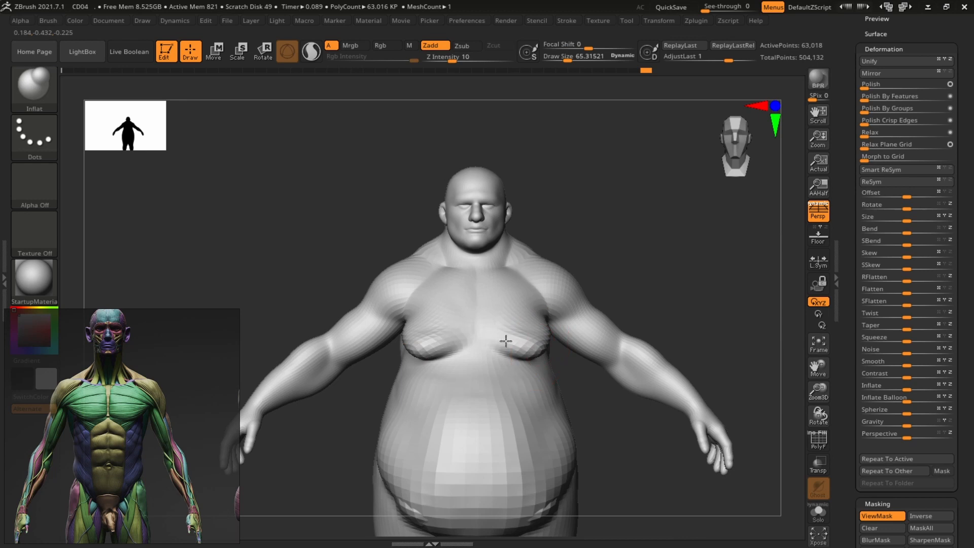
drag(686, 264, 644, 287)
drag(733, 249, 715, 221)
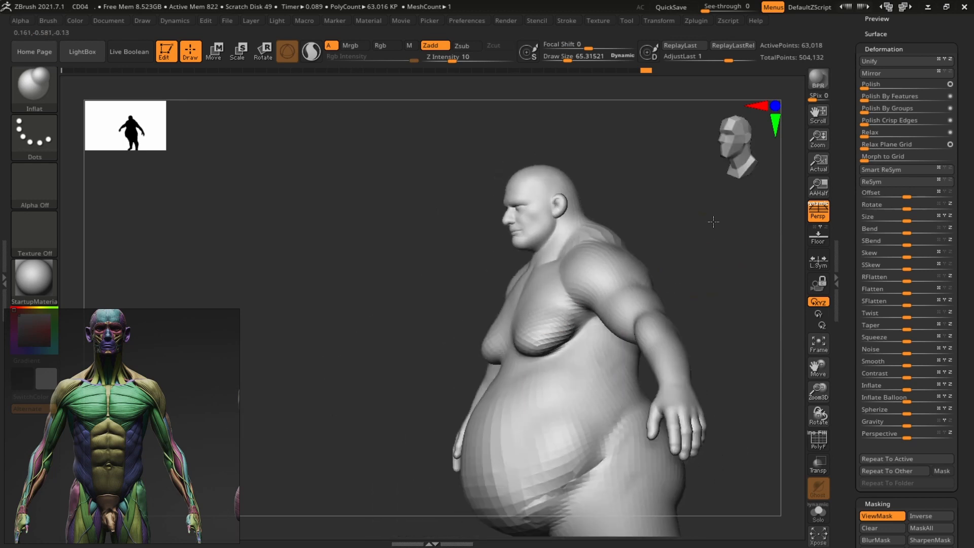
drag(690, 300, 653, 306)
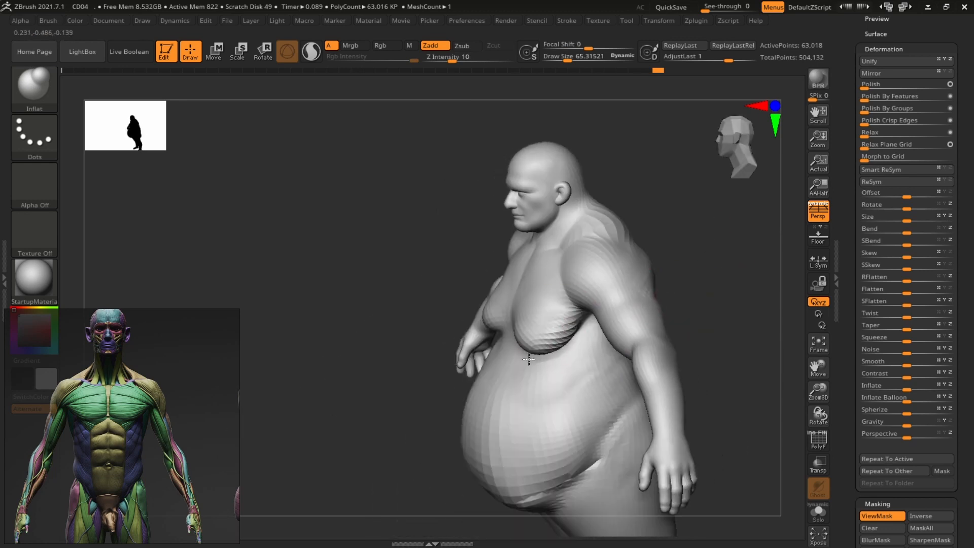
drag(710, 325, 592, 331)
Step: Reshape the outer sides of the breasts with the Move brush at a draw size of about 58
key(b)
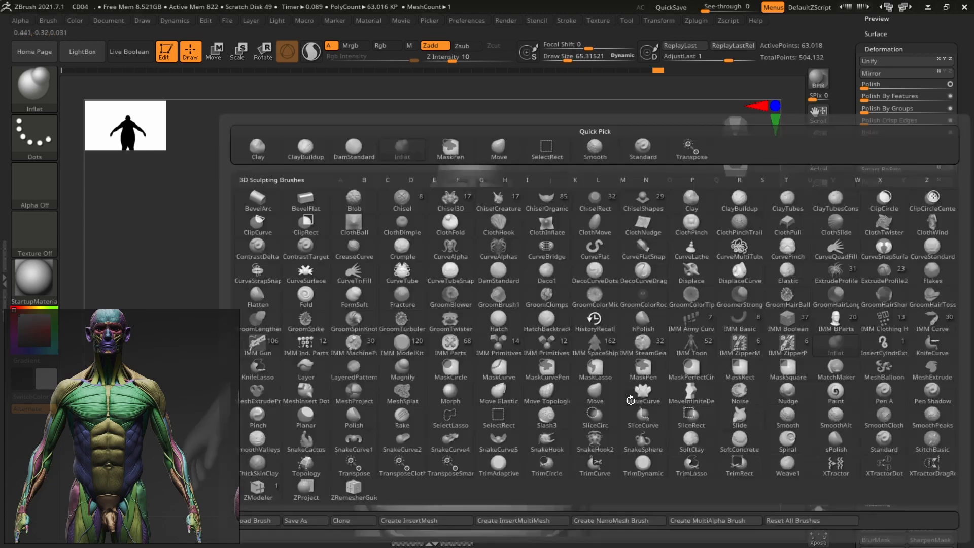
key(m)
key(v)
key(s)
alt+drag(756, 256, 756, 320)
key(s)
drag(530, 386, 531, 386)
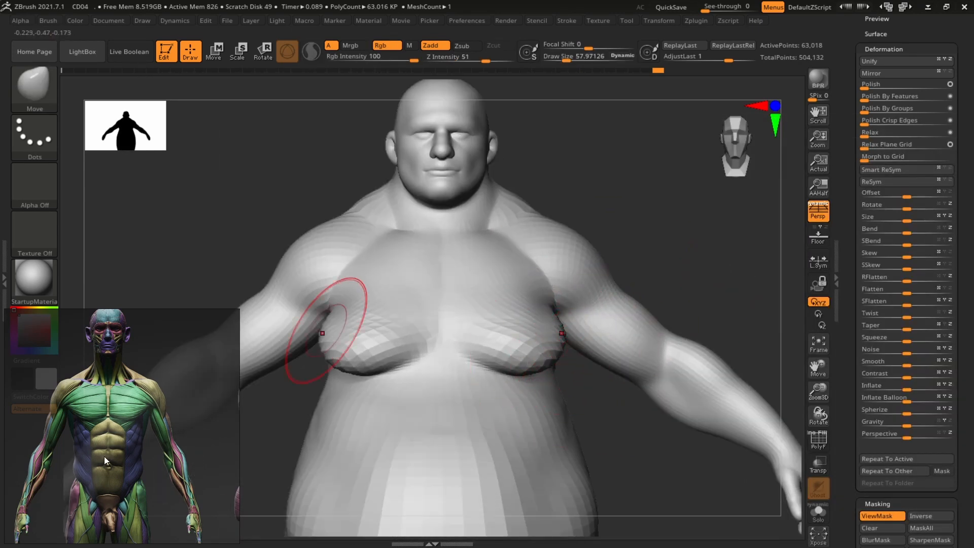
Step: Browse the reference board for obese male bodies and examine how the chest and belly sag in the full-body front photo
scroll(105, 456, down, 8)
middle_drag(15, 531, 60, 452)
scroll(107, 416, up, 5)
mouse_move(107, 415)
middle_down()
mouse_move(190, 354)
mouse_move(87, 361)
middle_up()
scroll(126, 341, up, 4)
scroll(161, 366, down, 3)
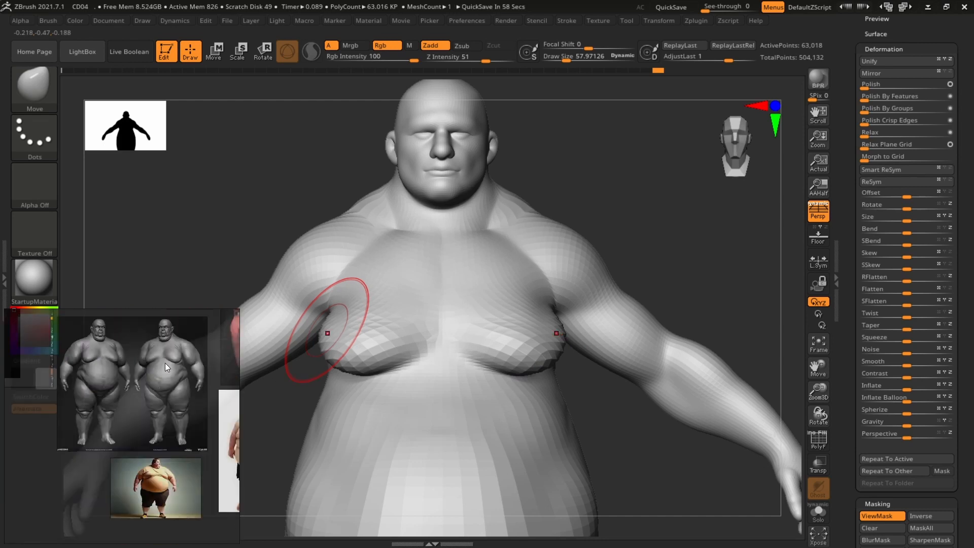
middle_drag(166, 363, 51, 322)
scroll(184, 364, up, 4)
middle_drag(85, 416, 179, 422)
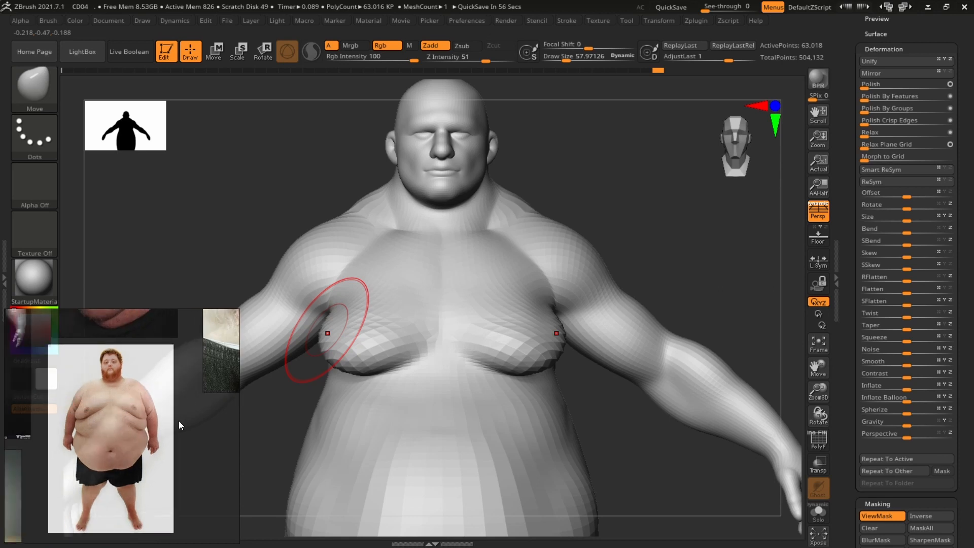
scroll(142, 406, down, 2)
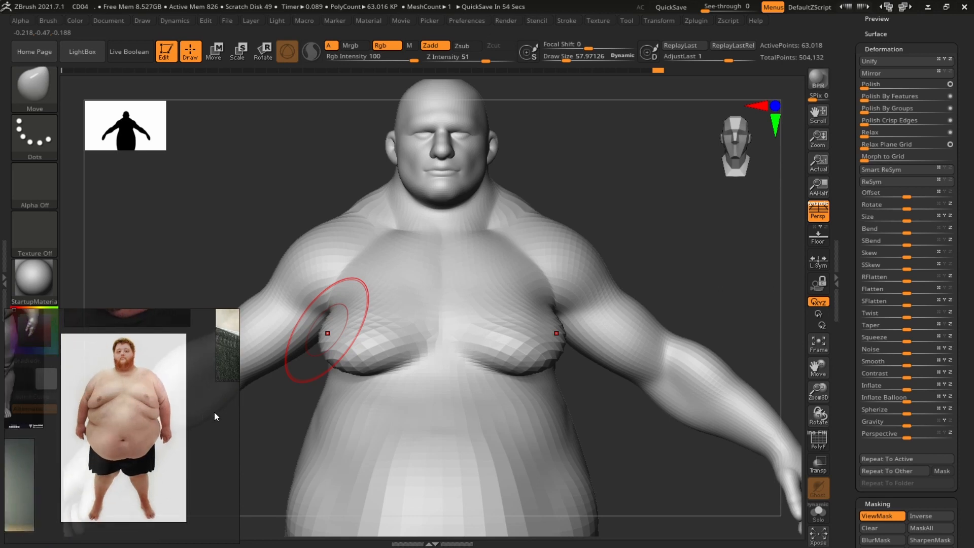
Step: Isolate the torso polygroup, hiding the head, arms and legs
alt+drag(711, 214, 714, 261)
ctrl+shift+click(561, 297)
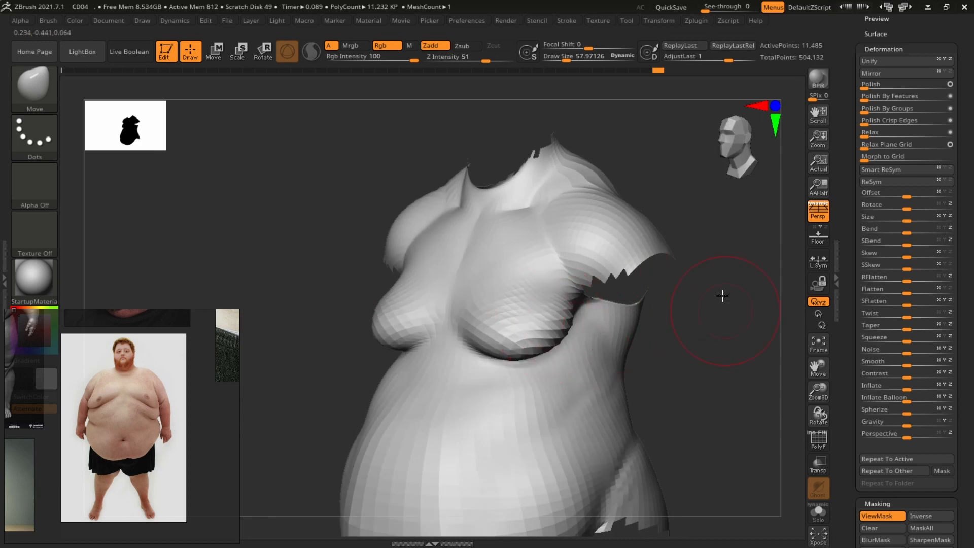
mouse_move(718, 305)
mouse_down()
mouse_move(570, 326)
mouse_move(552, 383)
mouse_move(485, 383)
mouse_move(472, 426)
mouse_move(650, 325)
mouse_up()
key(ctrl)
drag(652, 256, 631, 315)
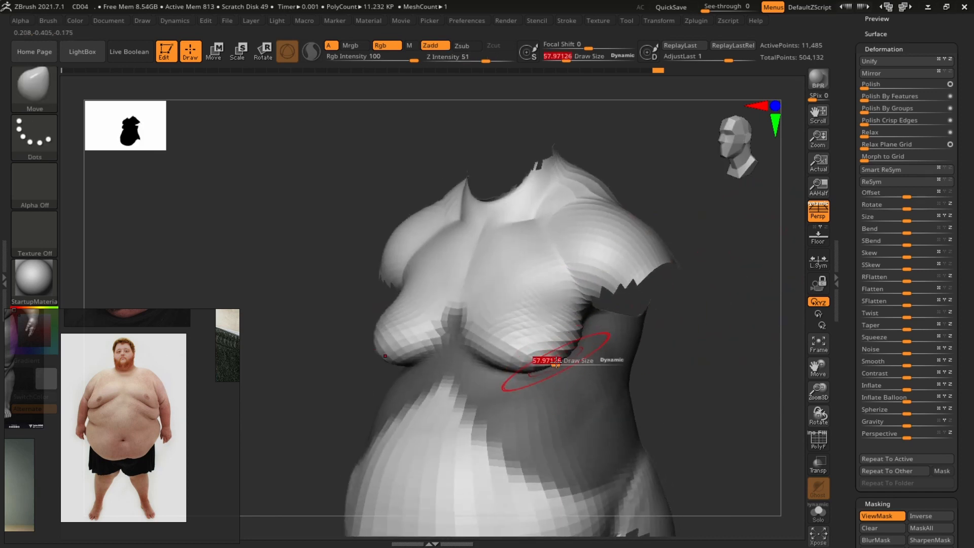
mouse_move(739, 322)
mouse_down()
mouse_move(523, 383)
mouse_move(495, 367)
mouse_up()
key(ctrl+z)
key(ctrl+z)
drag(643, 344, 708, 321)
ctrl+click(709, 321)
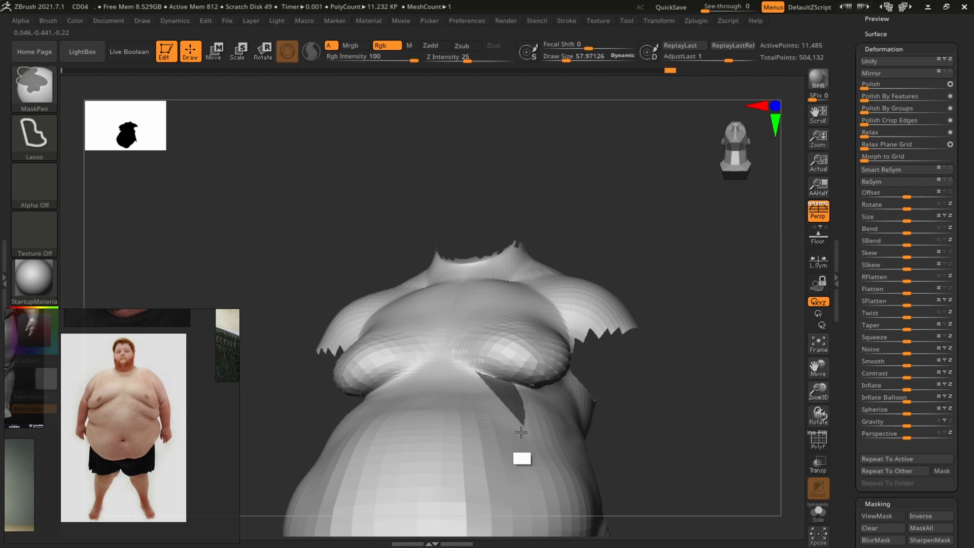
Step: Mask the upper belly and flanks directly beneath the breast folds with lasso MaskPen selections
ctrl+drag(521, 432, 443, 417)
drag(735, 310, 604, 345)
ctrl+drag(494, 399, 492, 392)
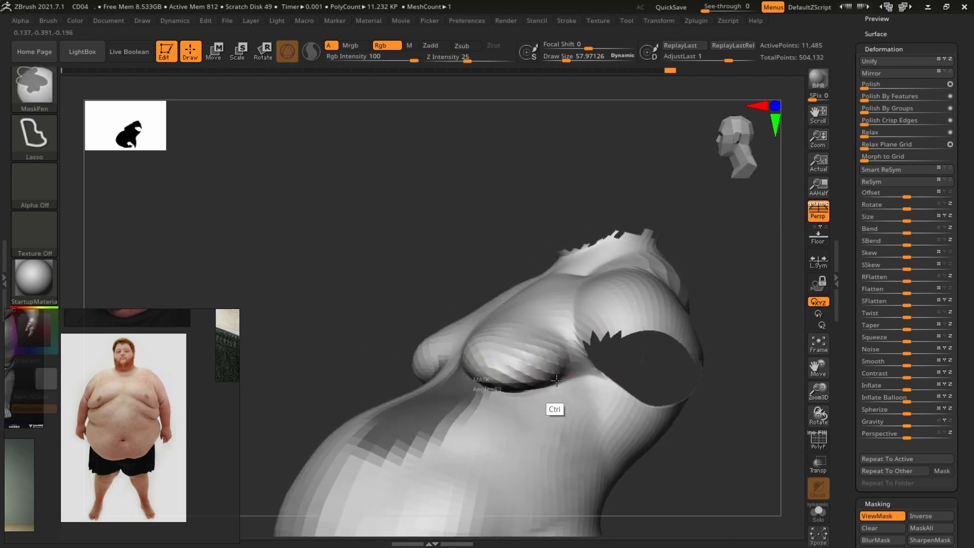
mouse_move(557, 380)
ctrl+mouse_down()
mouse_move(374, 424)
mouse_move(459, 386)
ctrl+mouse_up()
mouse_move(696, 325)
mouse_down()
mouse_move(776, 259)
mouse_move(791, 274)
mouse_up()
mouse_move(438, 370)
ctrl+mouse_down()
mouse_move(407, 361)
mouse_move(504, 439)
ctrl+mouse_up()
Step: Pull the breasts down and outward over the masked upper belly with the Move brush, smoothing their surface
alt+drag(679, 255, 679, 201)
drag(681, 248, 651, 263)
drag(488, 318, 493, 326)
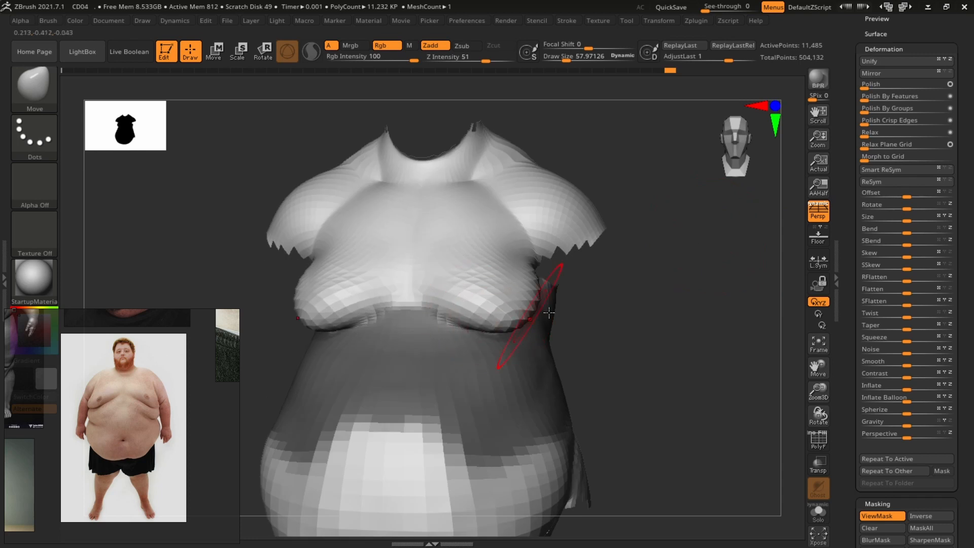
drag(596, 305, 566, 332)
drag(491, 317, 484, 323)
mouse_move(588, 335)
mouse_down()
mouse_move(581, 304)
mouse_move(554, 310)
mouse_move(492, 269)
mouse_up()
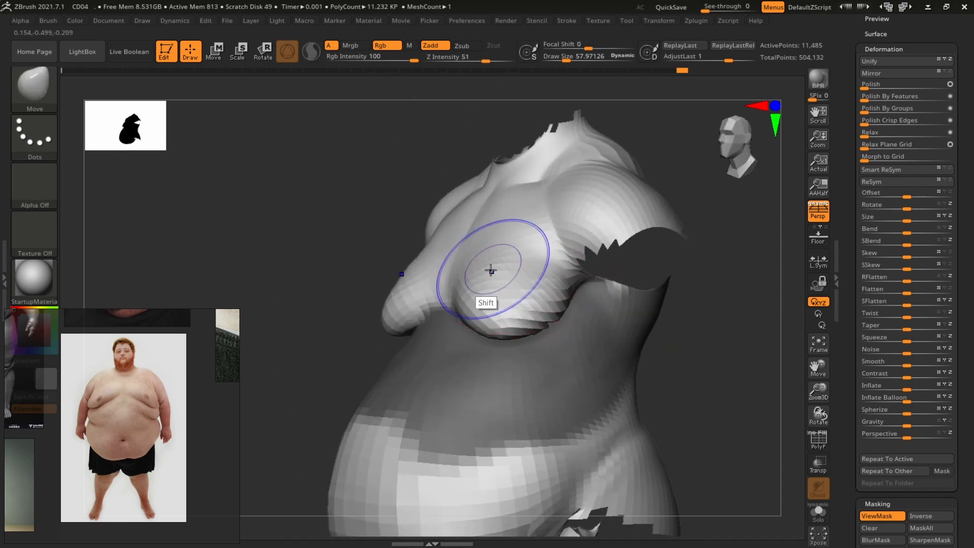
mouse_move(698, 311)
shift+mouse_down()
mouse_move(738, 322)
mouse_move(516, 265)
mouse_move(553, 339)
shift+mouse_up()
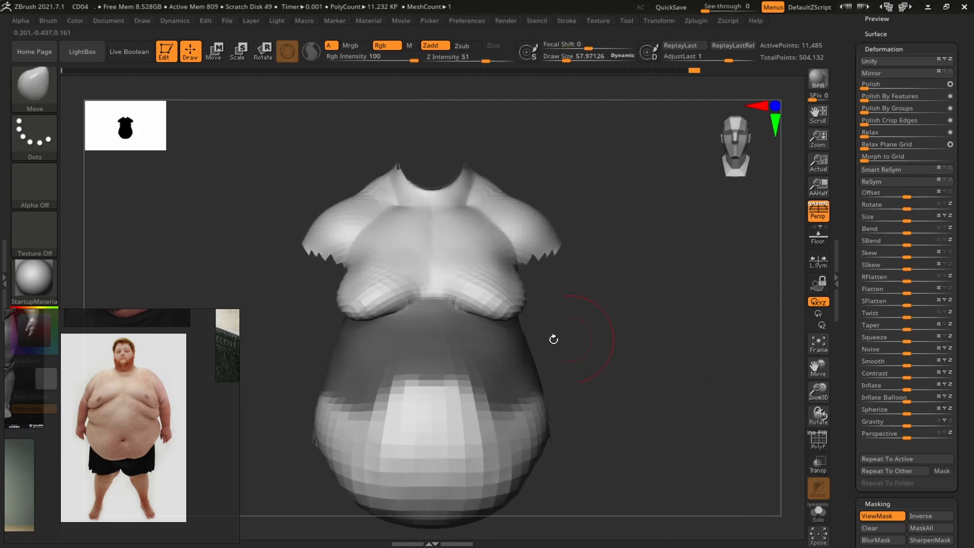
drag(523, 308, 550, 289)
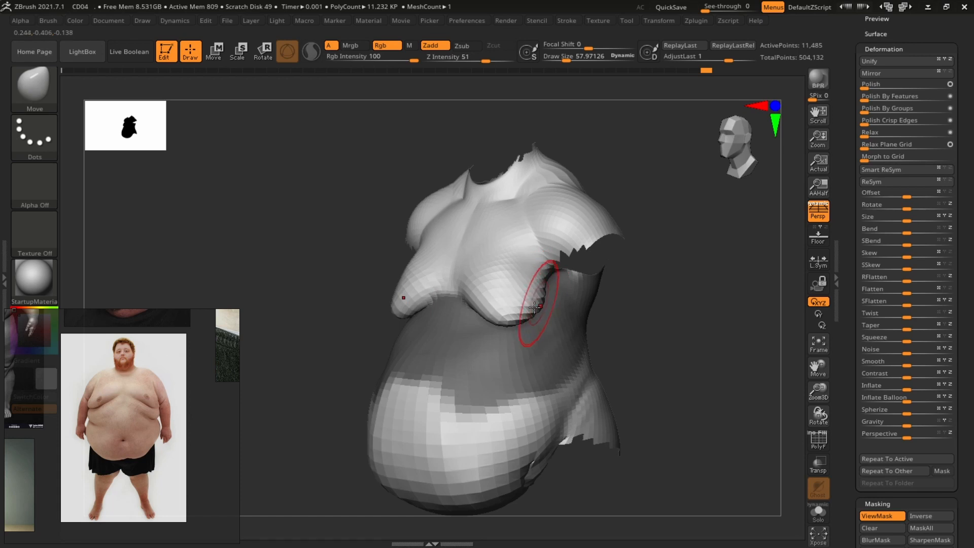
Step: Invert the mask and inflate the upper belly and flanks under the breasts with Inflat at a draw size of about 99
shift+drag(724, 291, 530, 302)
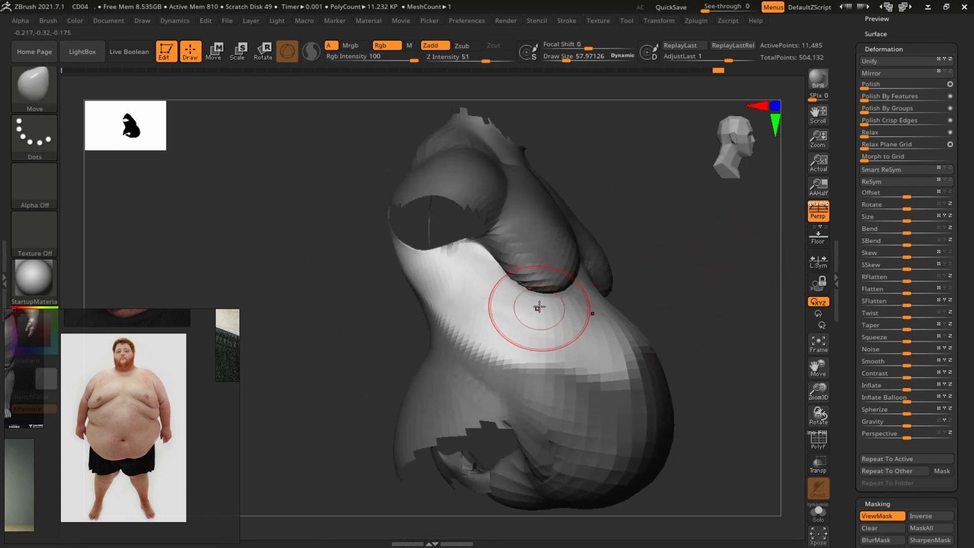
key(b)
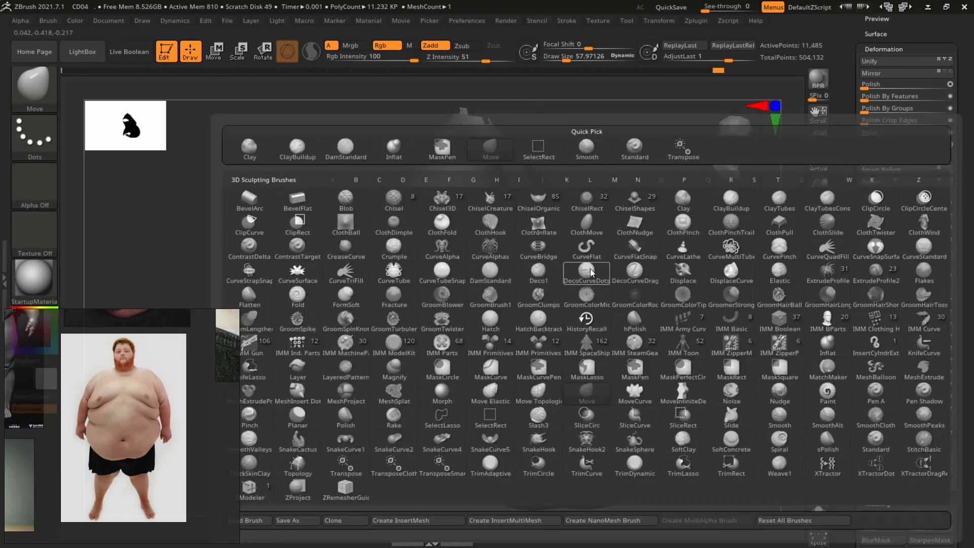
key(i)
key(n)
key(s)
mouse_move(601, 302)
mouse_down()
mouse_move(654, 244)
mouse_move(526, 219)
mouse_up()
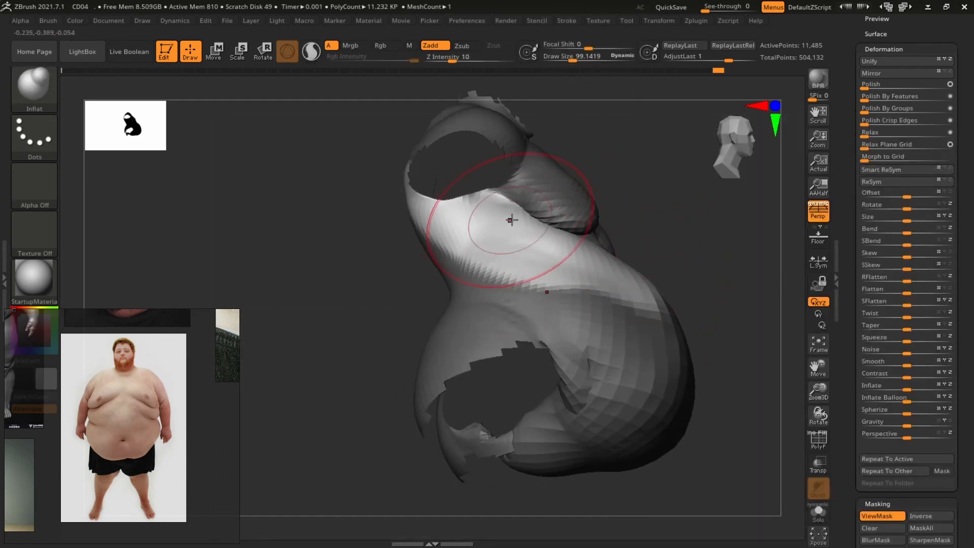
drag(727, 265, 595, 303)
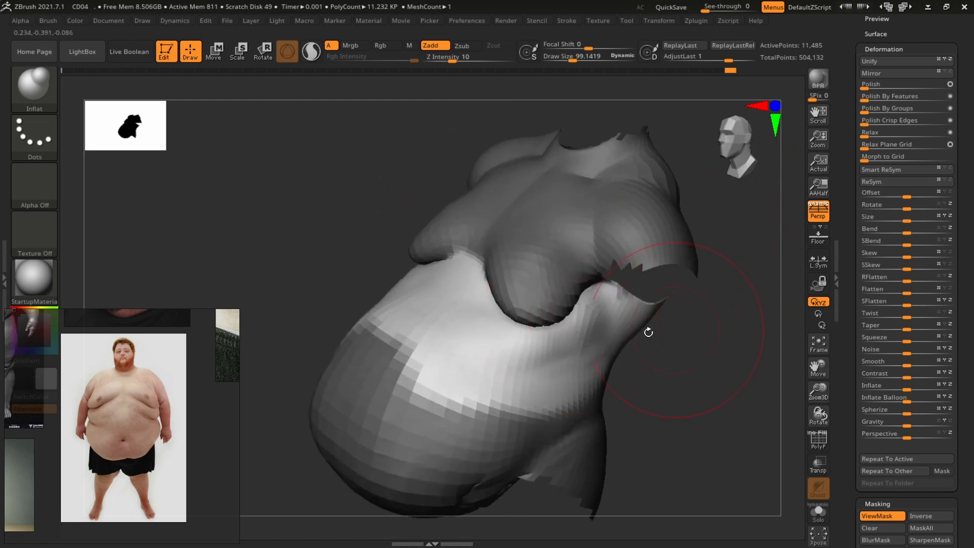
Step: Clear the mask from the torso and unhide the rest of the body
drag(718, 305, 612, 329)
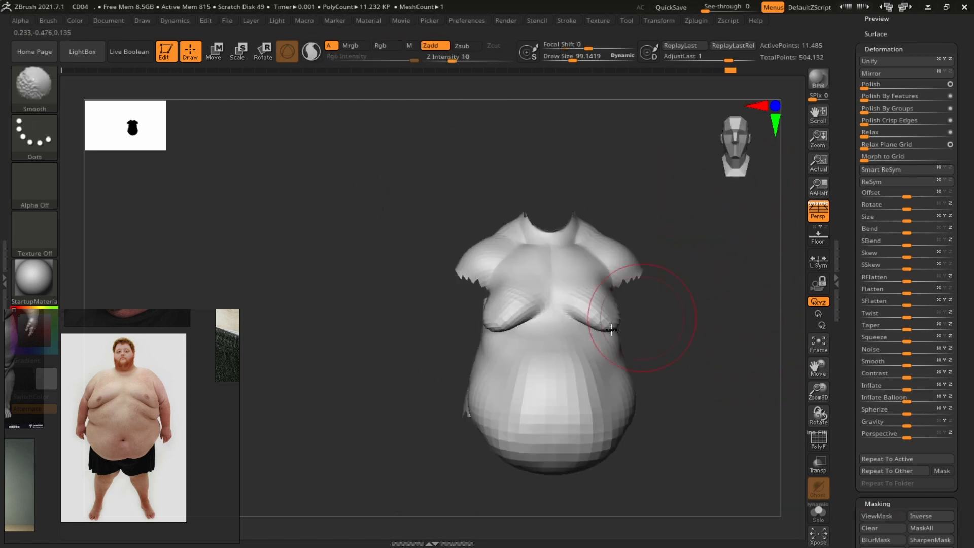
mouse_move(664, 289)
mouse_down()
mouse_move(602, 248)
mouse_move(685, 276)
mouse_move(779, 280)
mouse_move(663, 265)
mouse_move(711, 257)
mouse_move(694, 203)
mouse_move(738, 198)
mouse_move(737, 179)
mouse_up()
ctrl+shift+click(674, 238)
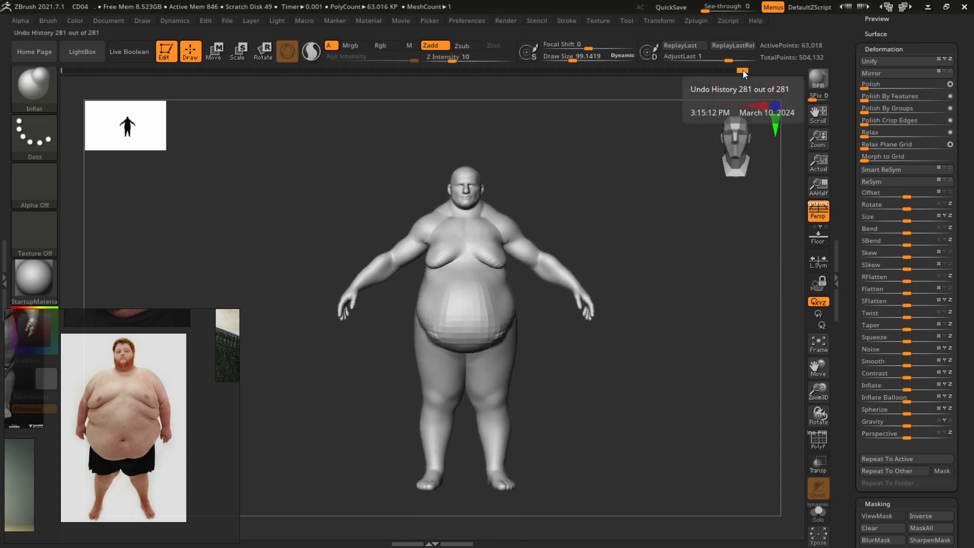
Step: Step the undo history back to the earlier body version without sagging breasts
drag(743, 70, 363, 97)
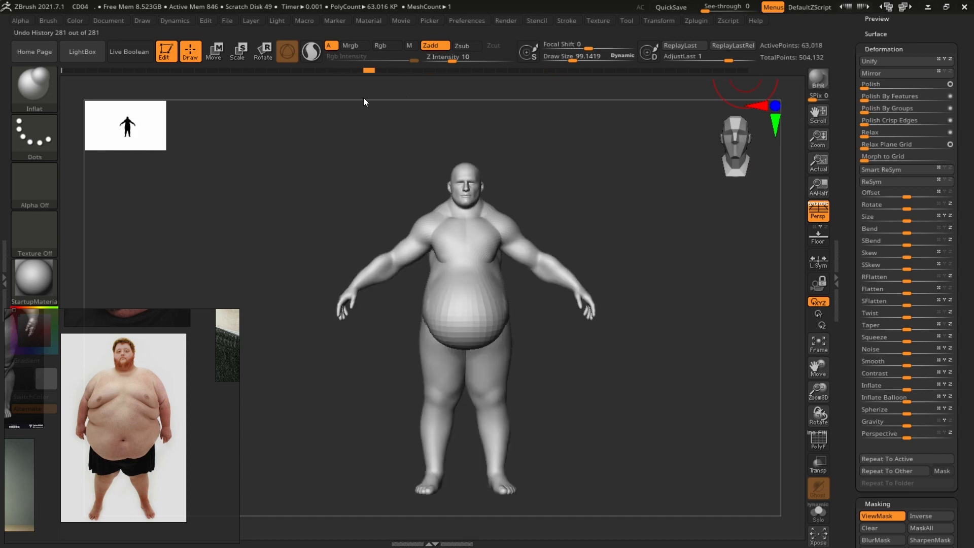
alt+drag(617, 230, 557, 215)
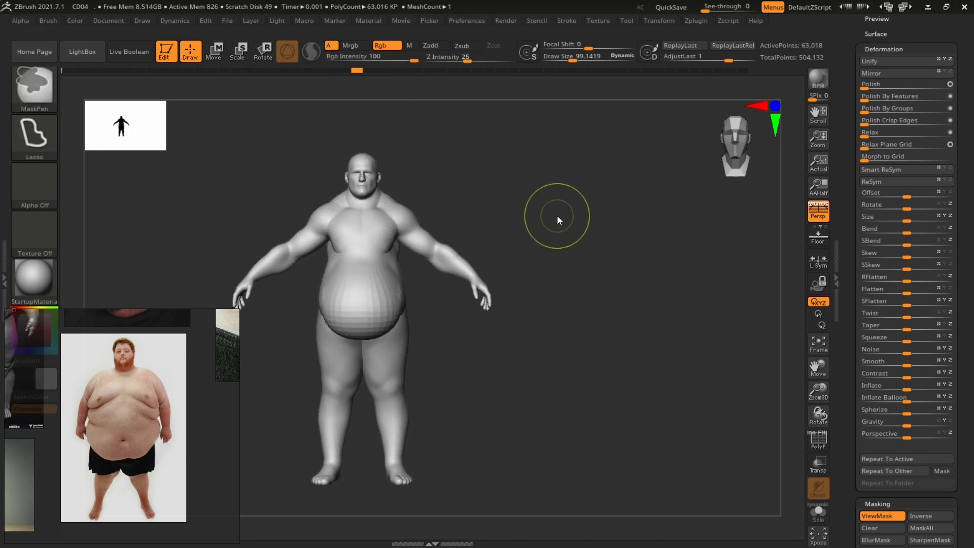
key(ctrl+s)
click(615, 79)
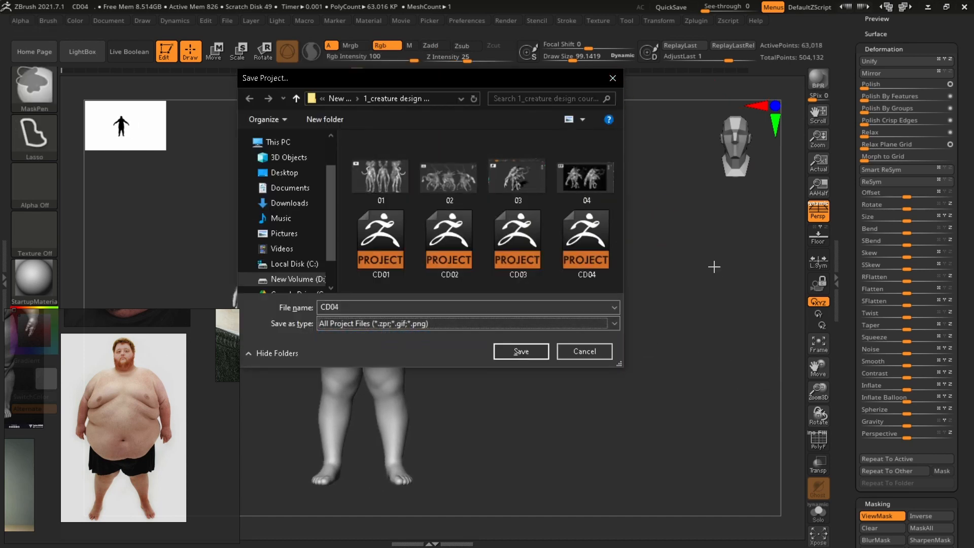
click(617, 80)
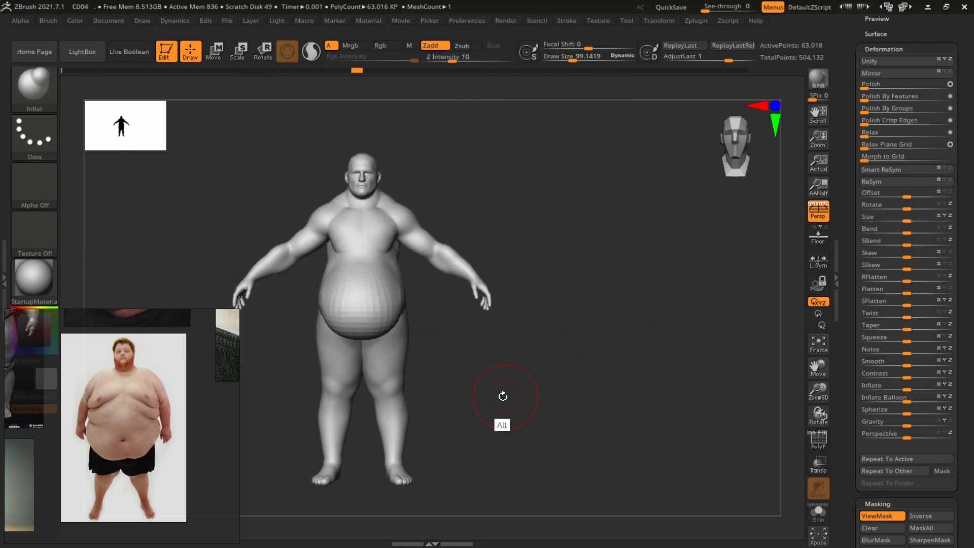
Step: Snapshot the earlier body on the canvas and restore the latest history state beside it for comparison
key(shift+s)
alt+drag(516, 381, 764, 369)
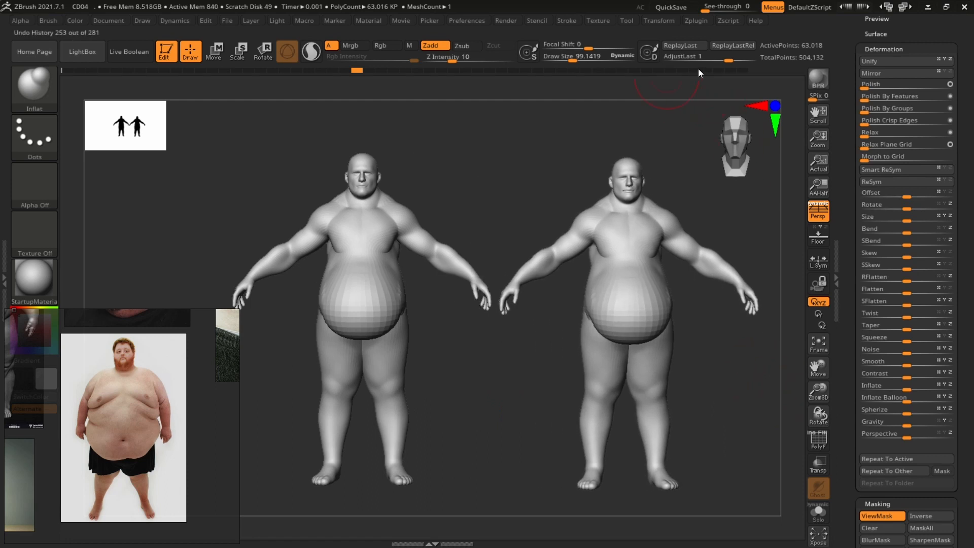
drag(699, 73, 807, 74)
drag(761, 404, 777, 384)
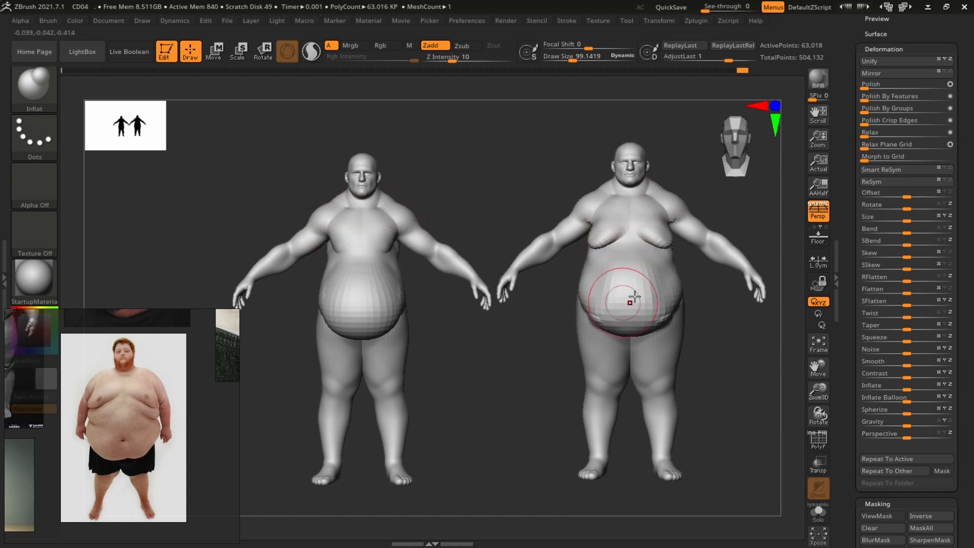
Step: Clear the comparison snapshot from the canvas, frame the full body and save the project
key(ctrl+n)
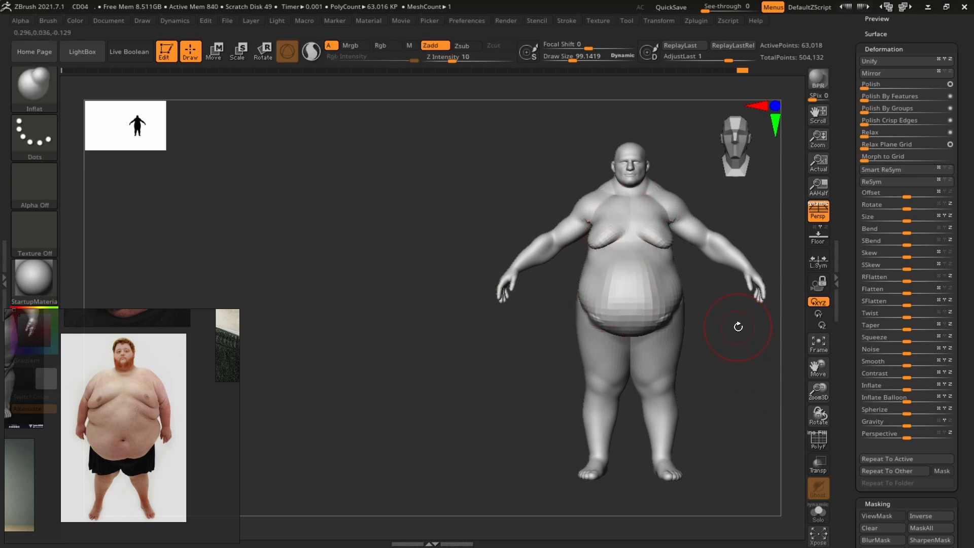
key(f)
key(ctrl+s)
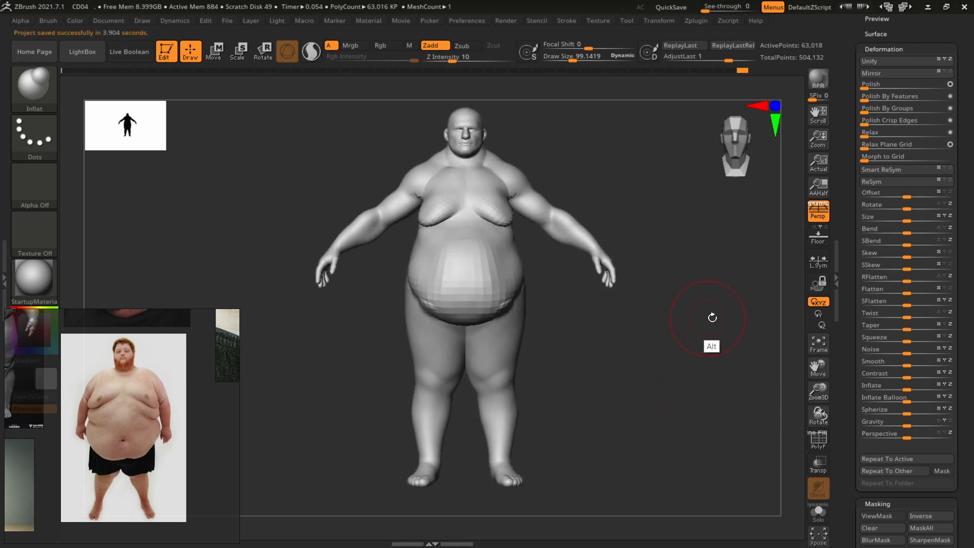
Step: Isolate the arms and thicken the upper arms with the Inflat brush at a draw size of about 182
alt+drag(713, 317, 738, 312)
mouse_move(713, 227)
alt+mouse_down()
mouse_move(753, 239)
mouse_move(713, 232)
alt+mouse_up()
ctrl+shift+click(556, 250)
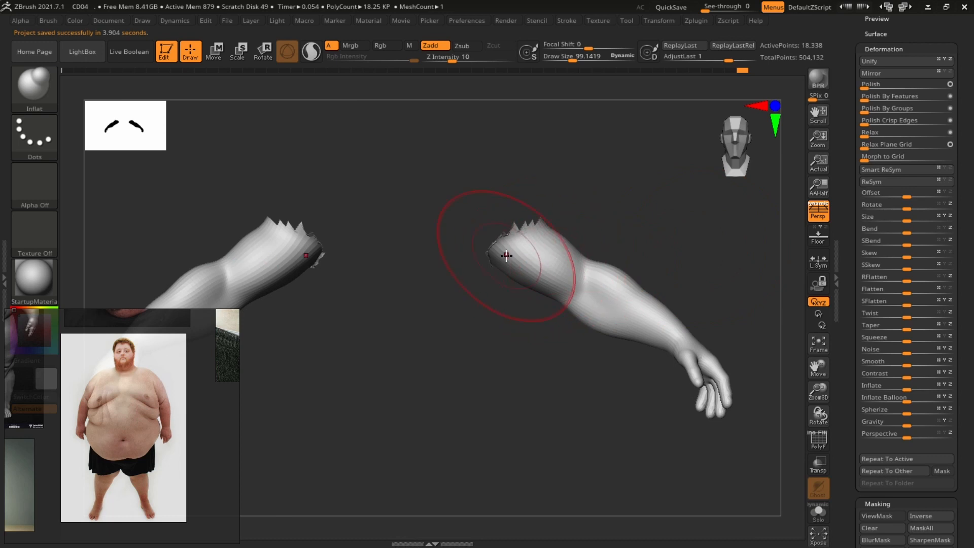
drag(564, 270, 562, 272)
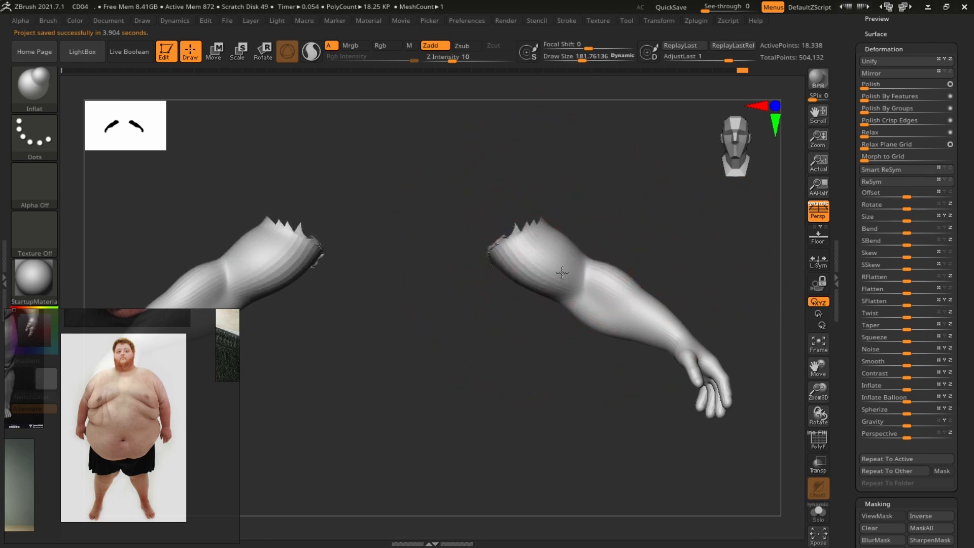
drag(678, 232, 616, 275)
drag(656, 311, 640, 221)
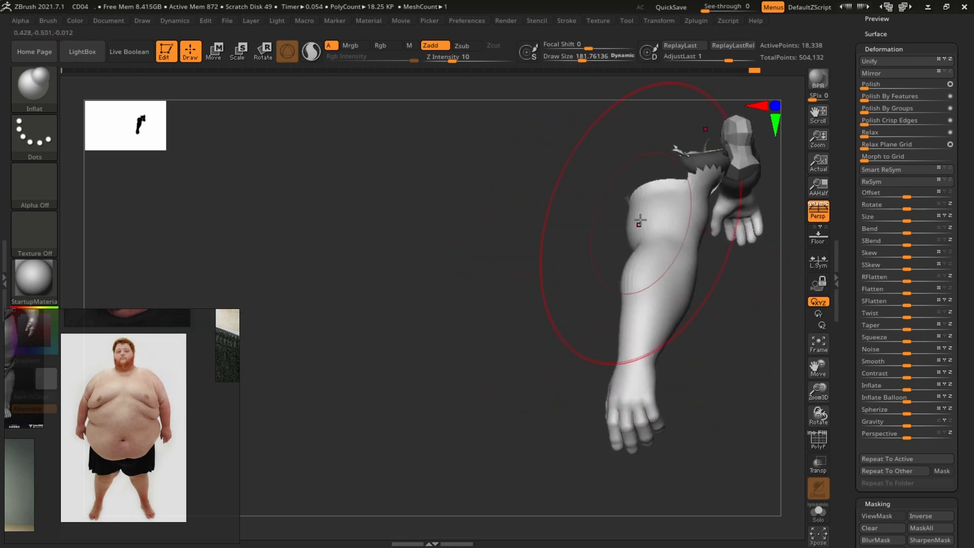
mouse_move(753, 292)
mouse_down()
mouse_move(653, 294)
mouse_move(676, 395)
mouse_up()
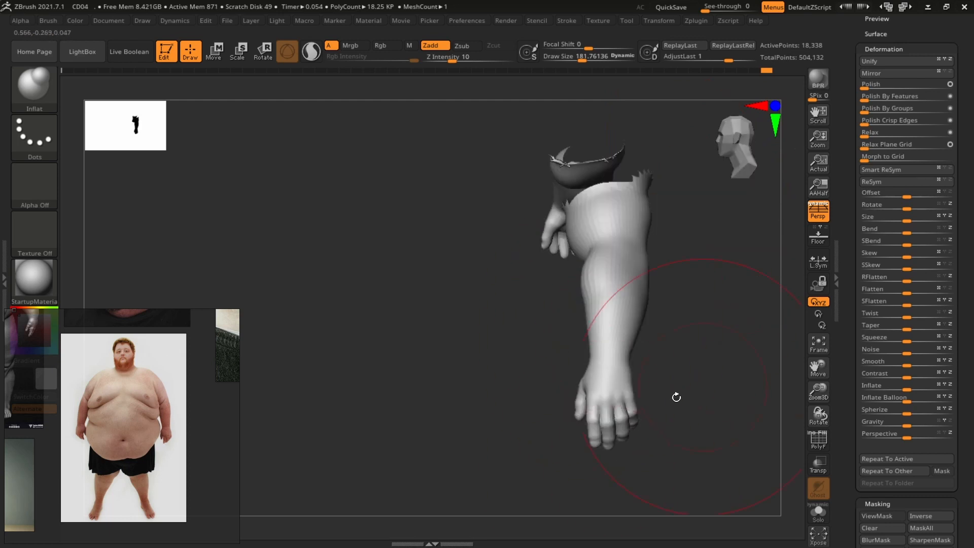
Step: Reshape the forearms with the Move brush and unhide the rest of the body
key(b)
key(m)
key(v)
shift+drag(611, 357, 529, 278)
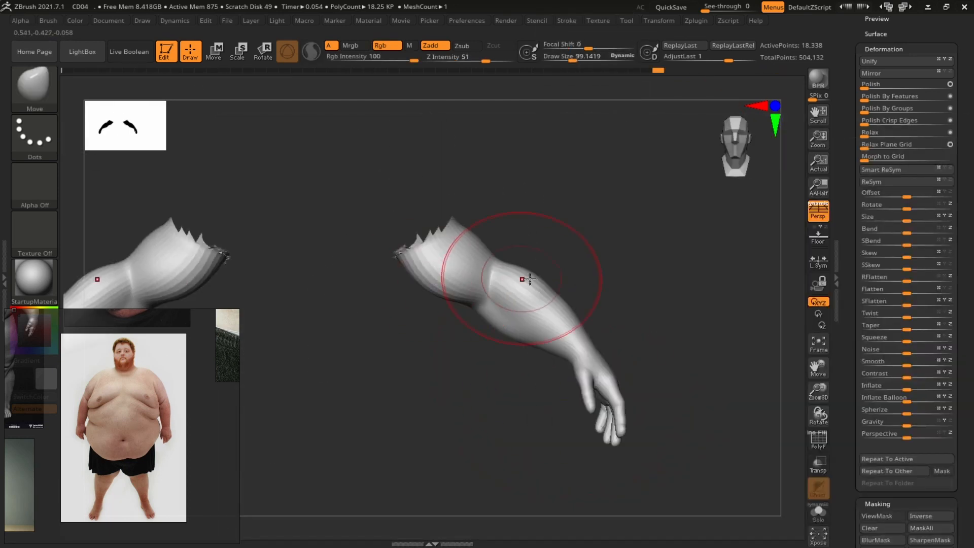
ctrl+shift+click(561, 232)
mouse_move(594, 228)
alt+mouse_down()
mouse_move(577, 233)
mouse_move(744, 250)
alt+mouse_up()
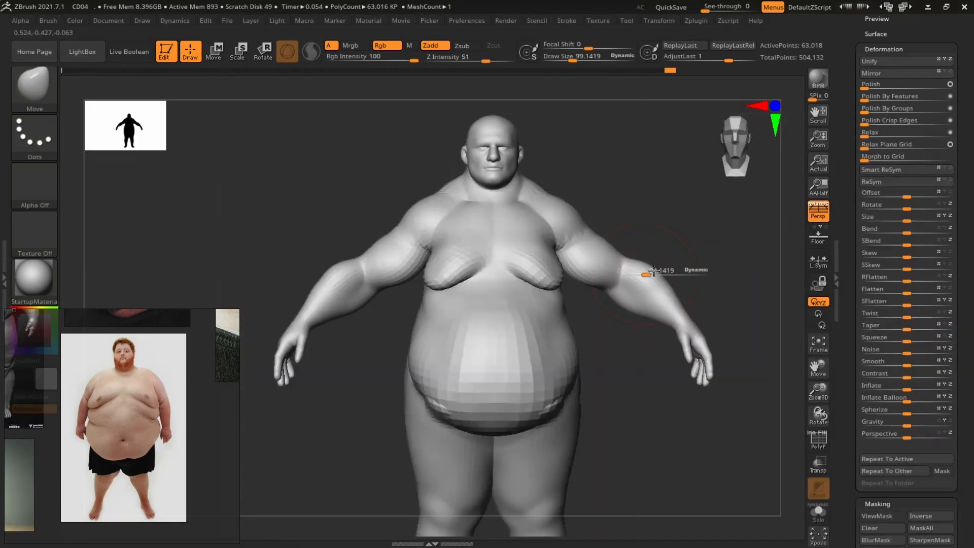
Step: Mask only the head so that it is protected, keeping the full body displayed
alt+drag(642, 216, 634, 206)
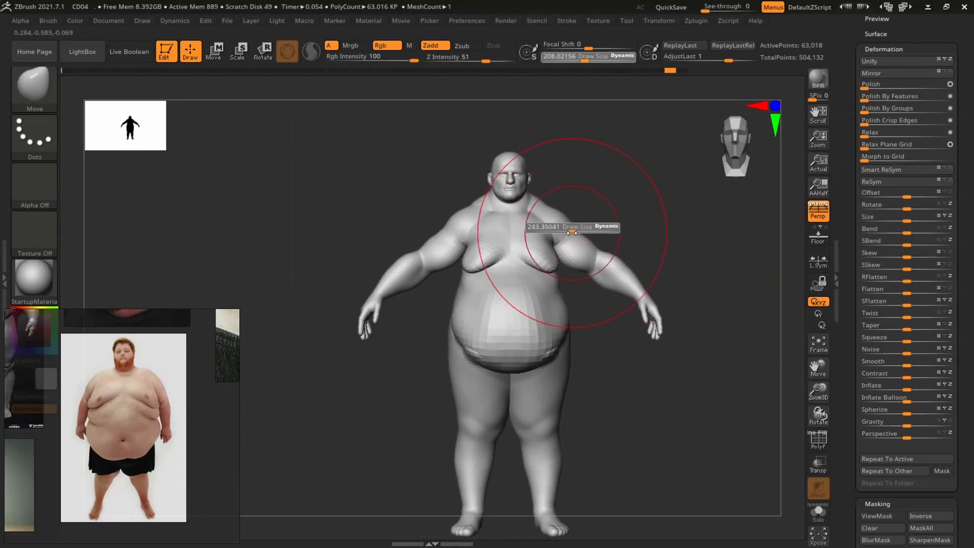
ctrl+shift+click(514, 168)
ctrl+shift+click(567, 222)
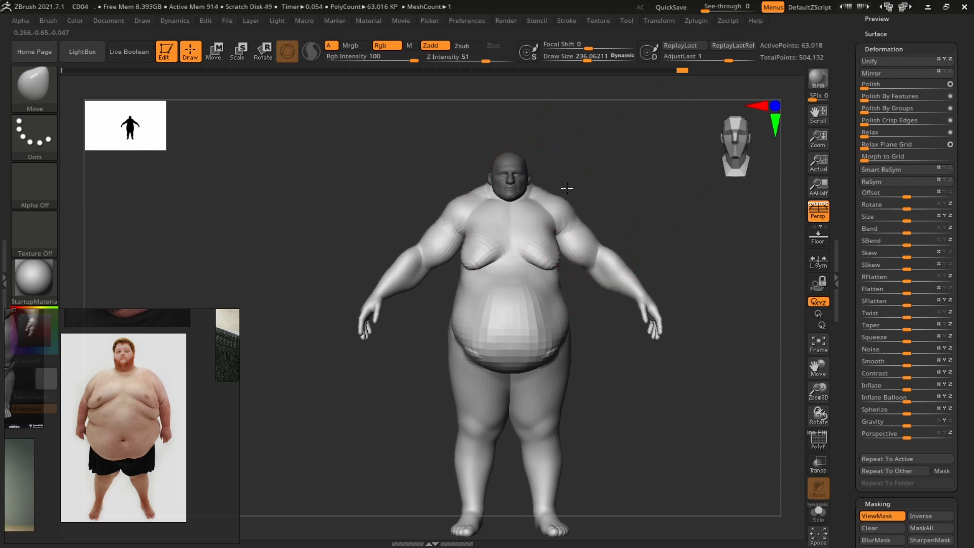
Step: Reshape the base of the neck and the shoulders with the Move brush and hide the head mask
drag(568, 194, 564, 213)
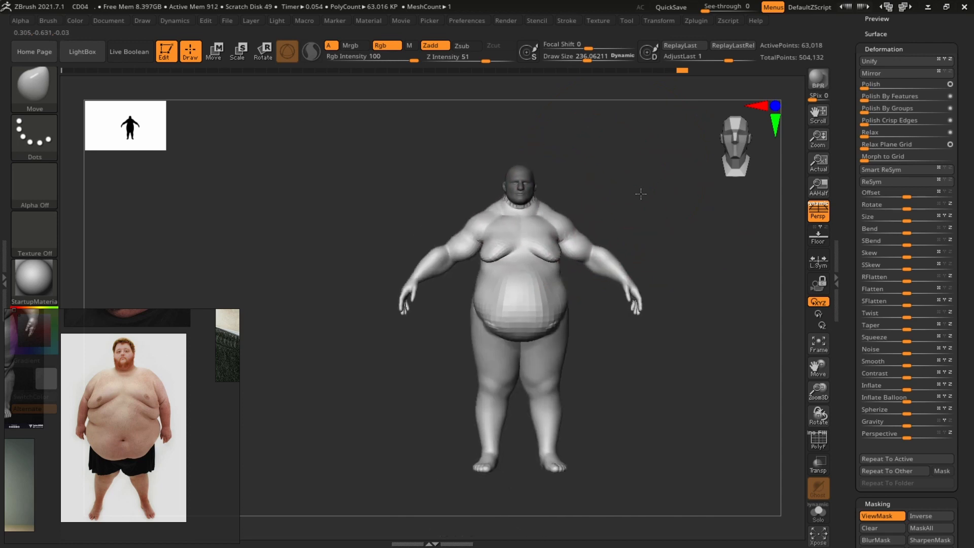
mouse_move(661, 199)
mouse_down()
mouse_move(569, 224)
mouse_move(591, 202)
mouse_up()
drag(565, 236, 570, 251)
mouse_move(622, 240)
shift+mouse_down()
mouse_move(713, 241)
mouse_move(573, 274)
shift+mouse_up()
key(s)
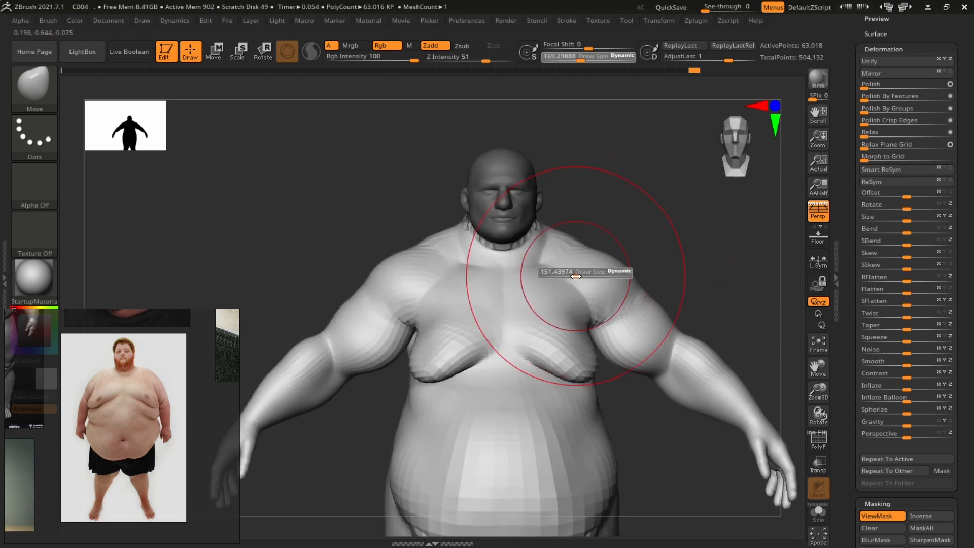
key(ctrl+h)
drag(402, 328, 304, 328)
Step: Build up the back of the neck and the upper trapezius with ClayBuildup at a draw size of about 69
mouse_move(710, 254)
alt+mouse_down()
mouse_move(565, 333)
mouse_move(733, 265)
mouse_move(505, 275)
alt+mouse_up()
mouse_move(665, 292)
mouse_down()
mouse_move(772, 291)
mouse_move(680, 299)
mouse_move(706, 308)
mouse_move(781, 299)
mouse_up()
key(s)
key(b)
key(c)
key(b)
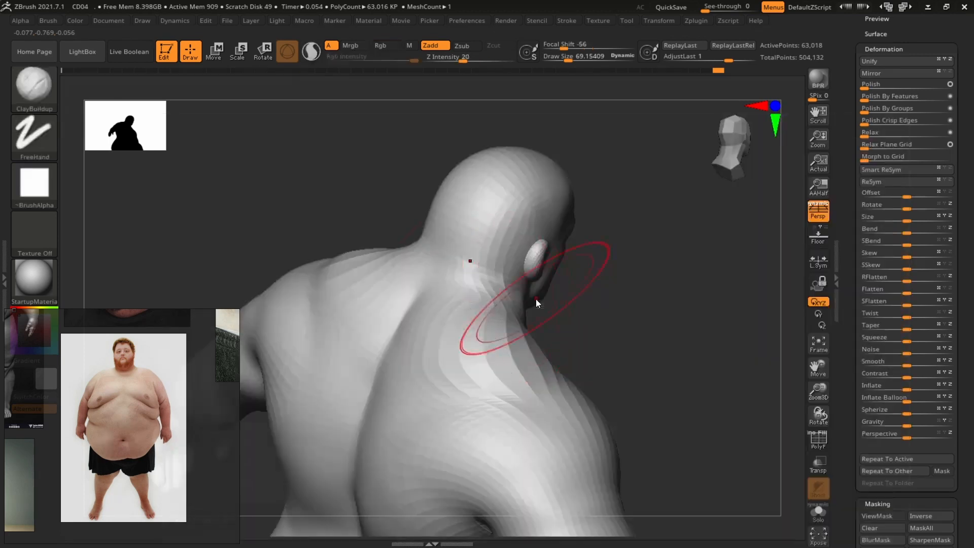
drag(455, 279, 480, 305)
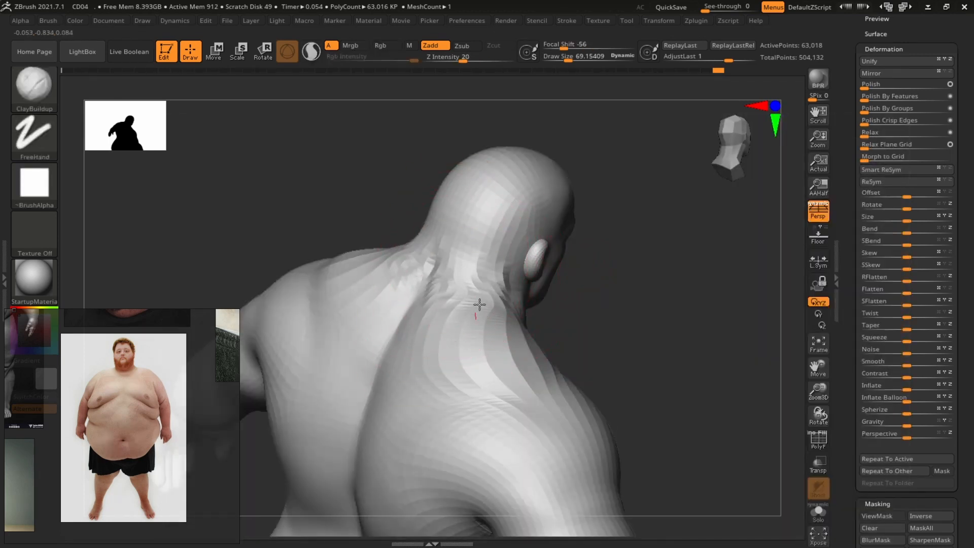
drag(664, 256, 457, 283)
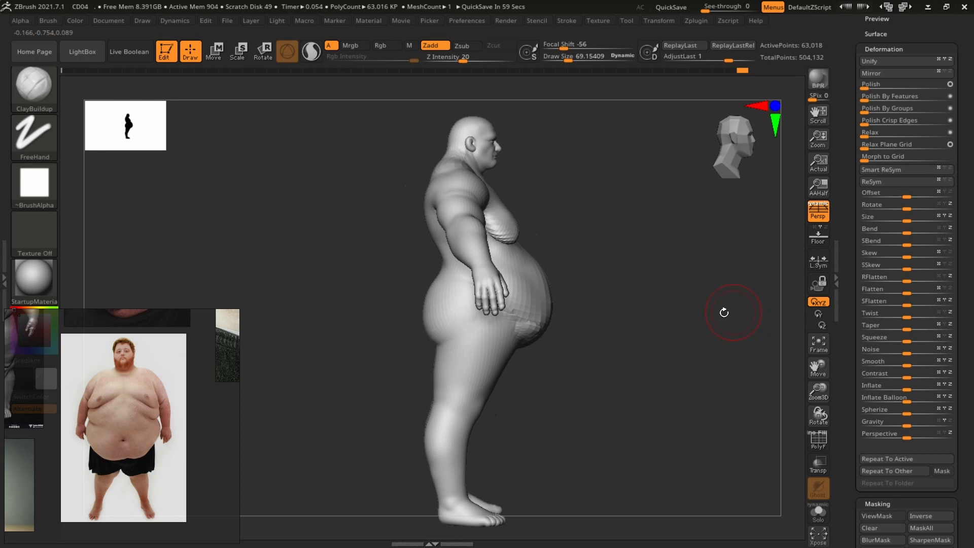
Step: Add volume to the outer chest near the armpits and the upper chest with ClayBuildup, and smooth the strokes
mouse_move(724, 313)
mouse_down()
mouse_move(659, 291)
mouse_move(735, 268)
mouse_move(724, 295)
mouse_move(746, 300)
mouse_move(731, 327)
mouse_up()
drag(745, 233, 672, 238)
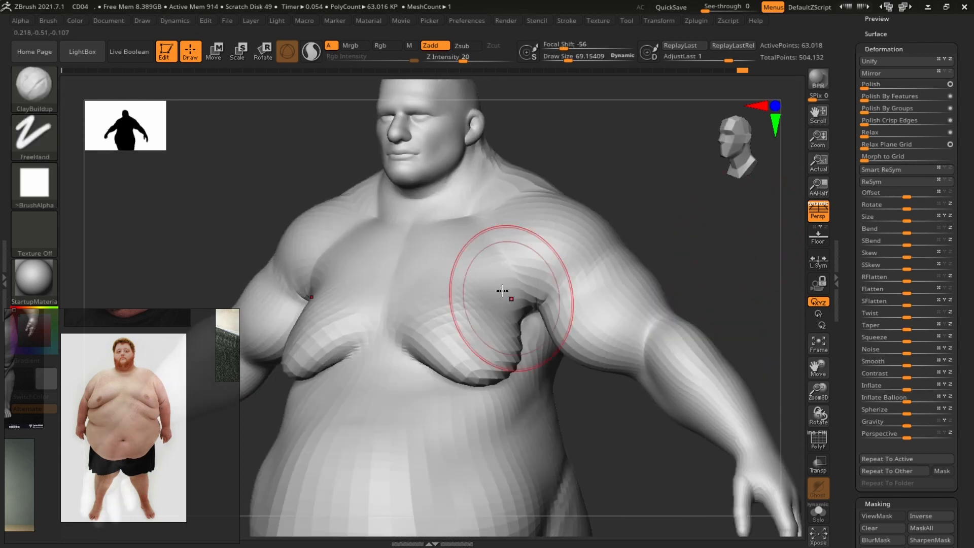
drag(511, 293, 497, 343)
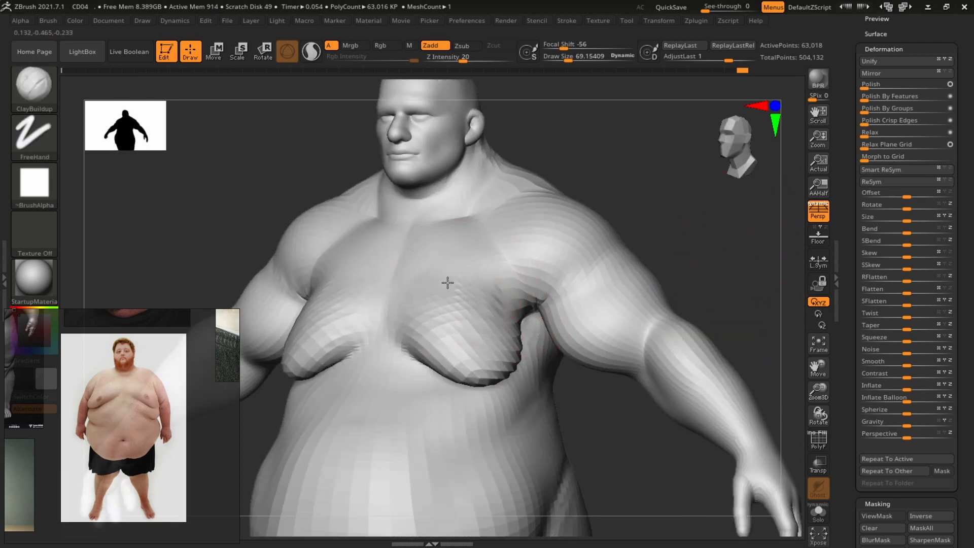
alt+drag(722, 211, 760, 226)
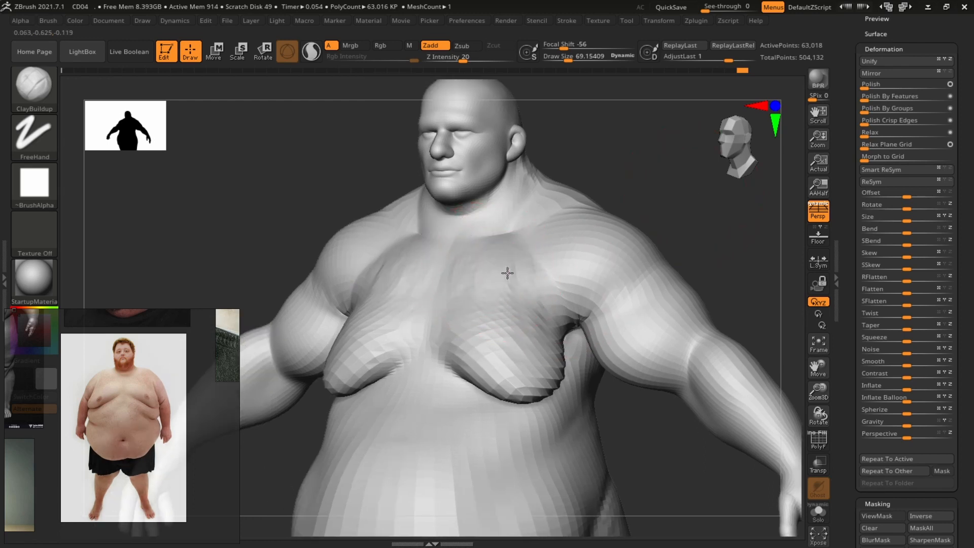
key(shift)
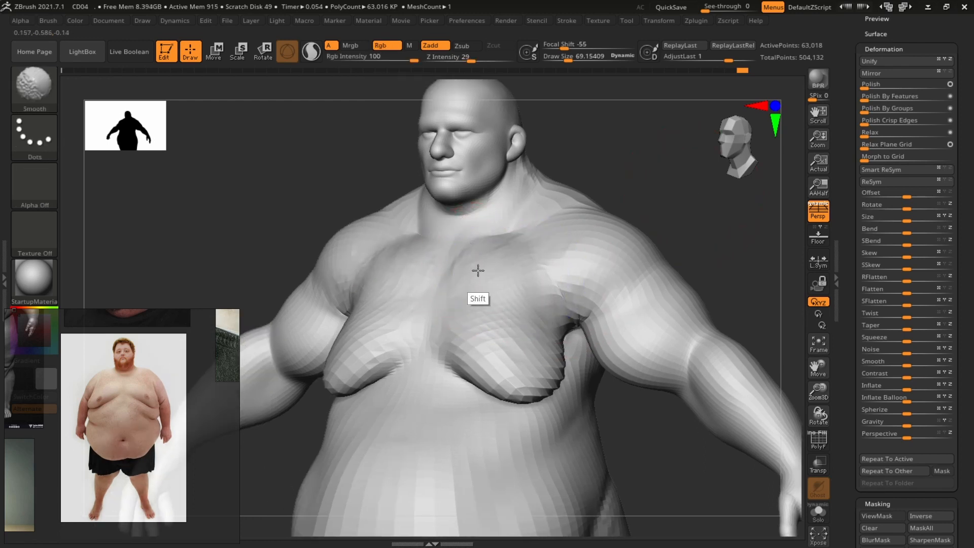
Step: Carve a navel into the centre of the lower belly with DamStandard at a draw size of about 19
mouse_move(665, 229)
alt+mouse_down()
mouse_move(589, 193)
mouse_move(718, 243)
mouse_move(661, 253)
mouse_move(767, 281)
alt+mouse_up()
alt+drag(614, 389, 647, 355)
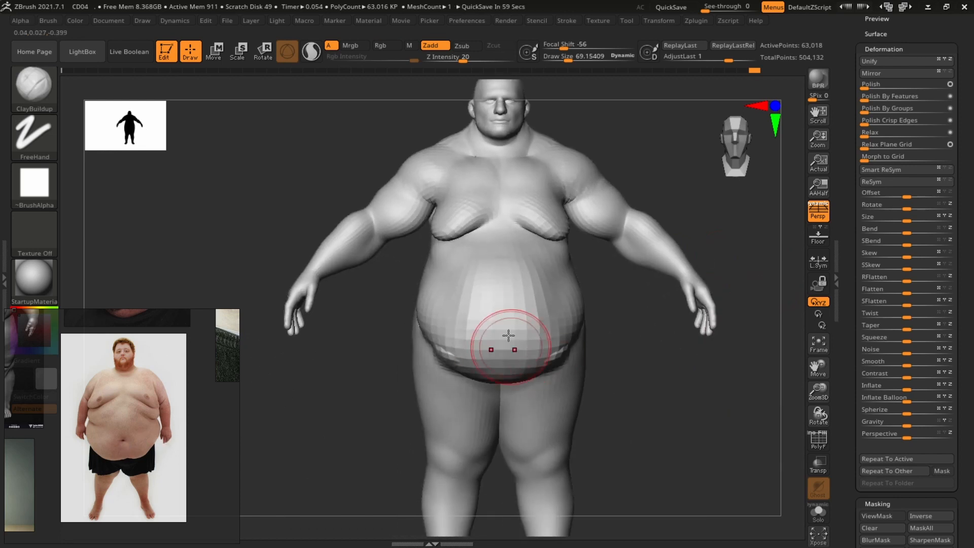
key(s)
drag(520, 351, 514, 355)
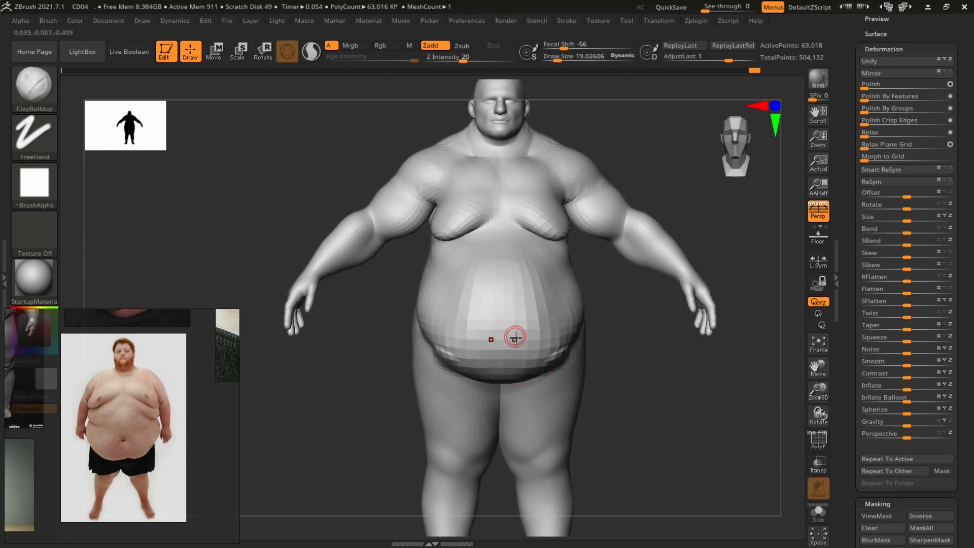
key(b)
key(d)
key(s)
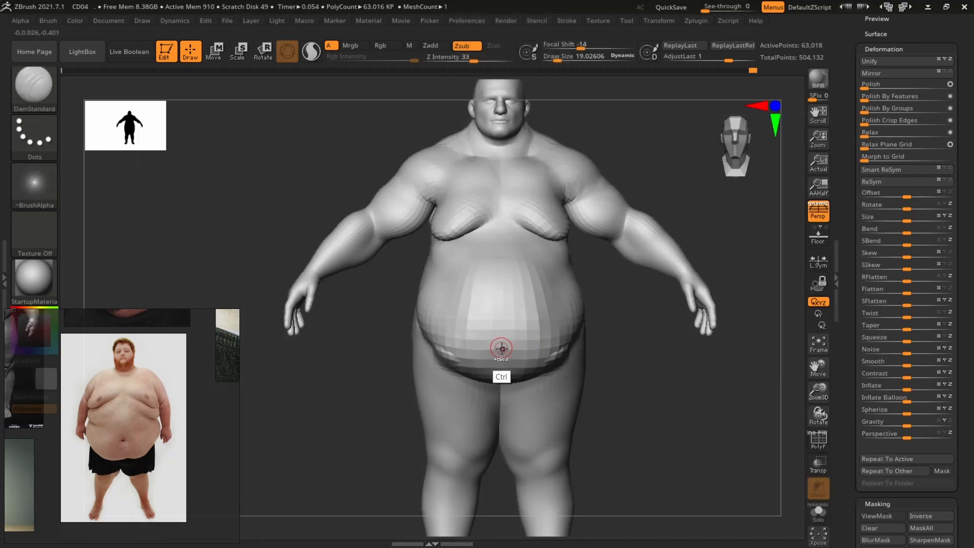
key(ctrl+h)
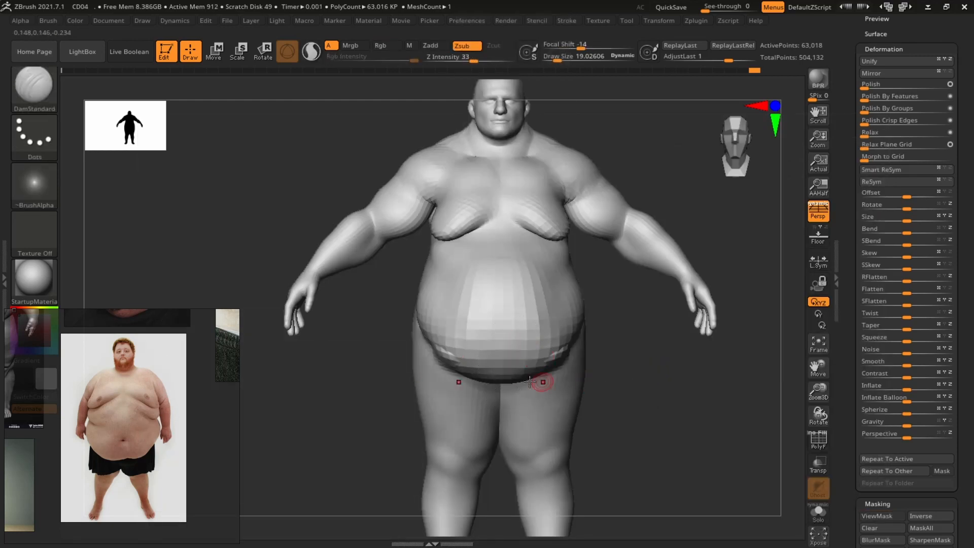
ctrl+right_drag(561, 372, 503, 354)
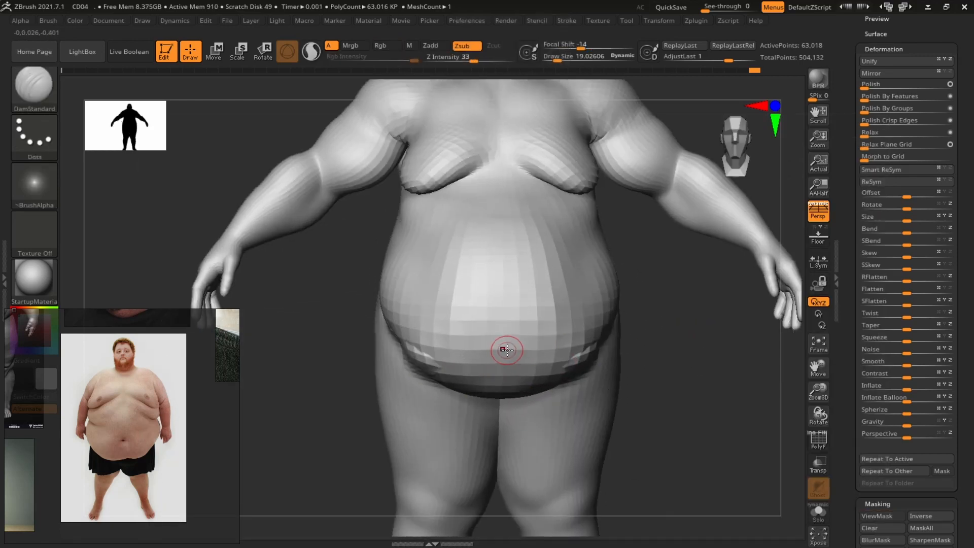
Step: Deepen the cleft and lower folds of the buttocks with DamStandard at a draw size of about 86, and soften them
alt+drag(704, 389, 608, 309)
mouse_move(731, 274)
alt+mouse_down()
mouse_move(745, 292)
mouse_move(749, 327)
alt+mouse_up()
key(s)
drag(506, 370, 528, 370)
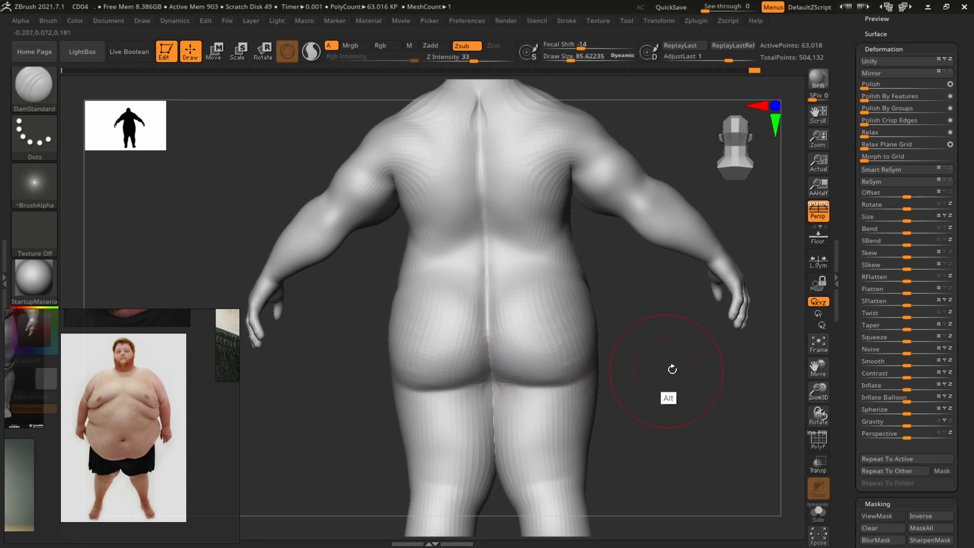
alt+drag(672, 369, 688, 285)
drag(507, 217, 506, 261)
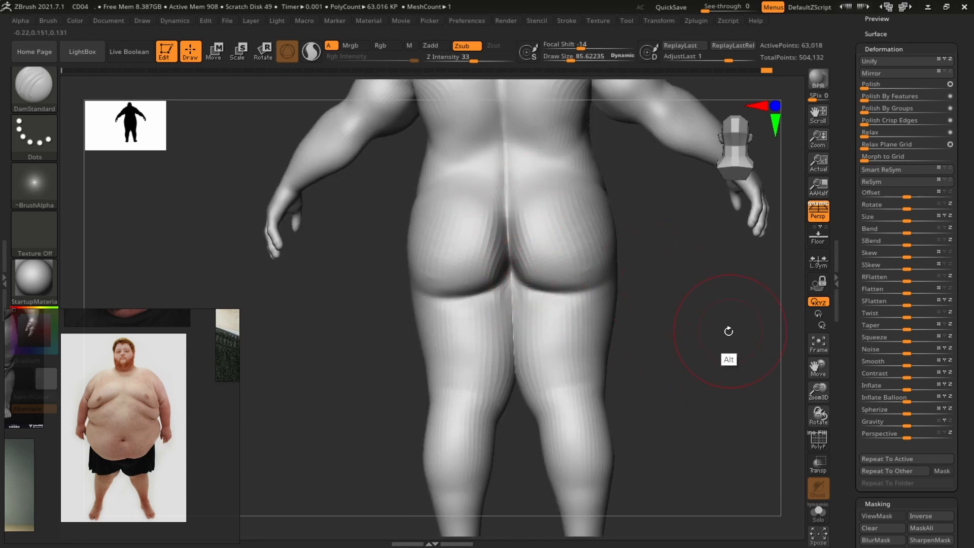
mouse_move(729, 326)
alt+mouse_down()
mouse_move(675, 344)
mouse_move(562, 303)
alt+mouse_up()
key(shift)
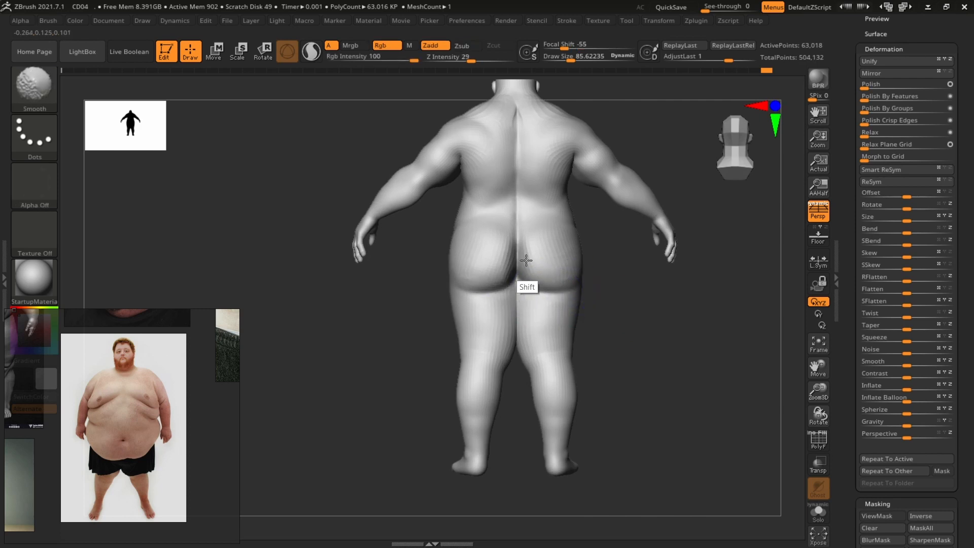
mouse_move(640, 299)
alt+mouse_down()
mouse_move(714, 313)
mouse_move(695, 305)
alt+mouse_up()
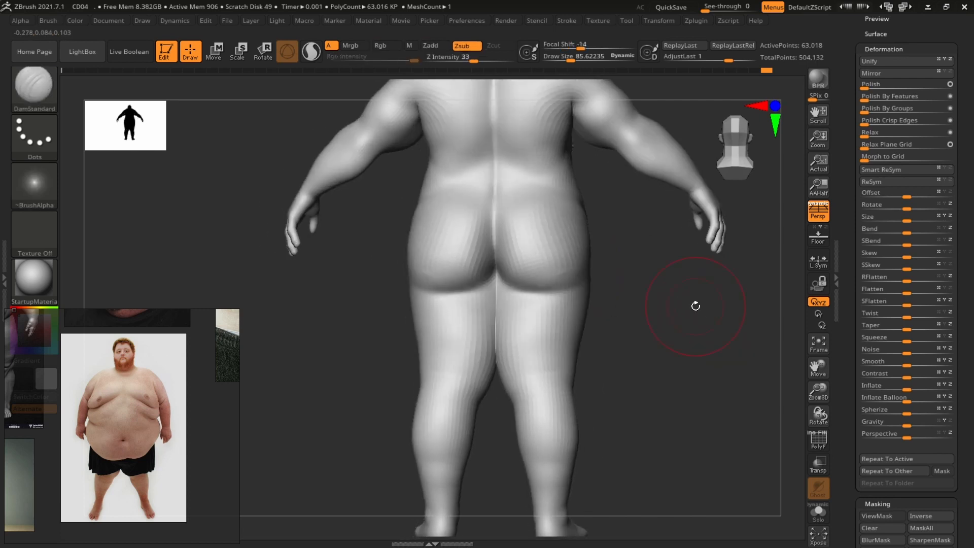
Step: Build up the inner thighs just below the buttocks with ClayBuildup at a draw size of about 99
key(b)
key(c)
key(b)
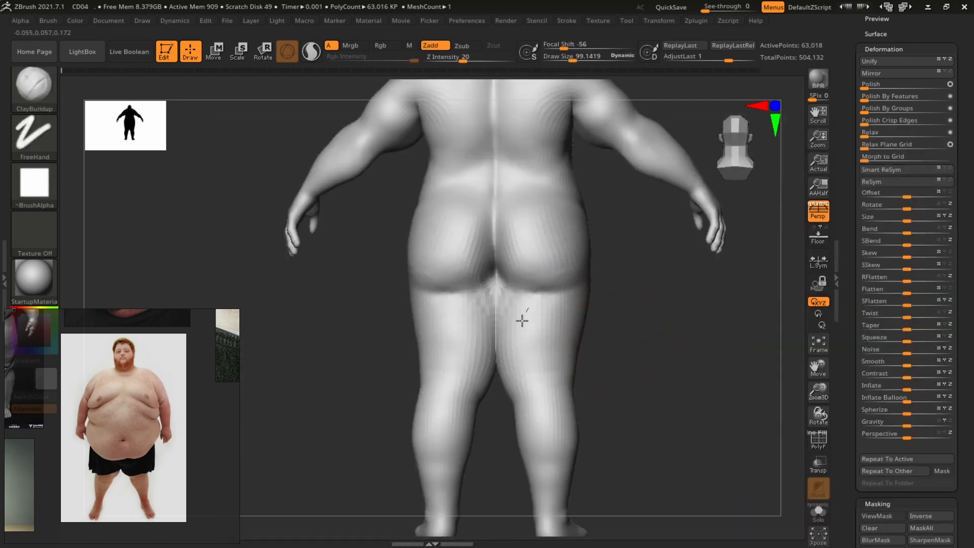
mouse_move(640, 321)
mouse_down()
mouse_move(783, 341)
mouse_move(635, 326)
mouse_up()
Step: Examine the coloured muscle anatomy of the back, buttocks and legs on the reference board
scroll(158, 421, down, 5)
middle_drag(159, 421, 67, 449)
scroll(67, 449, down, 5)
mouse_move(150, 370)
middle_down()
mouse_move(183, 479)
mouse_move(183, 375)
mouse_move(143, 377)
middle_up()
scroll(164, 405, up, 9)
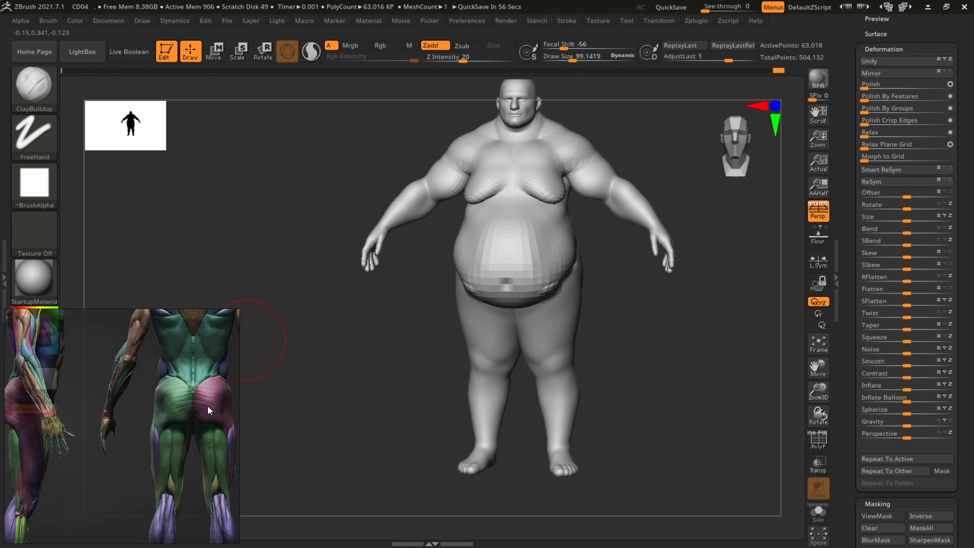
scroll(208, 406, down, 10)
middle_drag(197, 446, 209, 380)
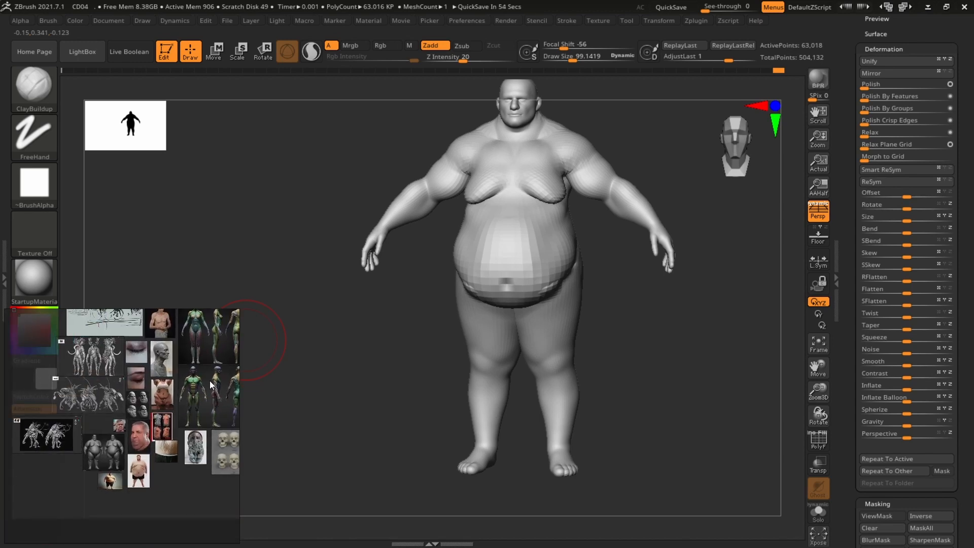
Step: Sculpt the front of the knees with ClayBuildup at a draw size of about 81
shift+drag(668, 320, 591, 167)
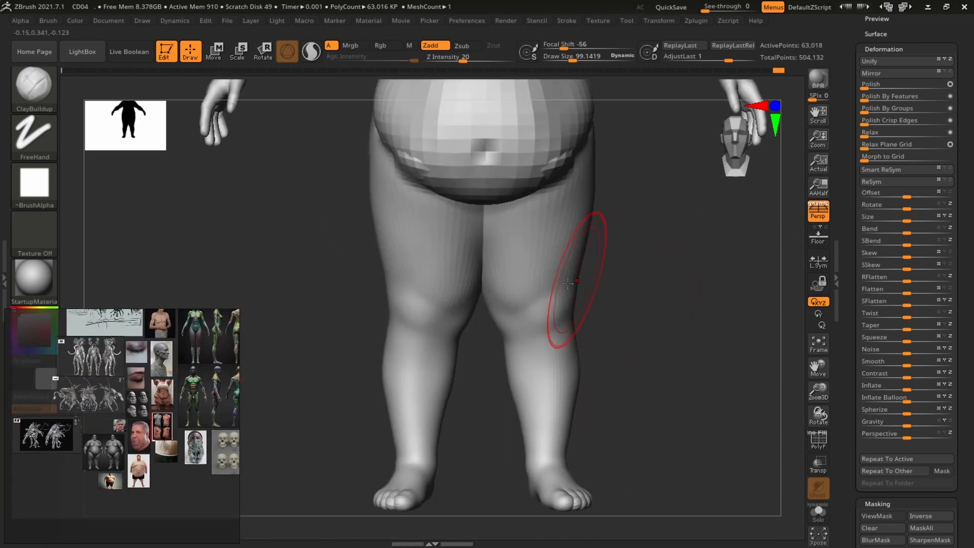
drag(630, 308, 525, 300)
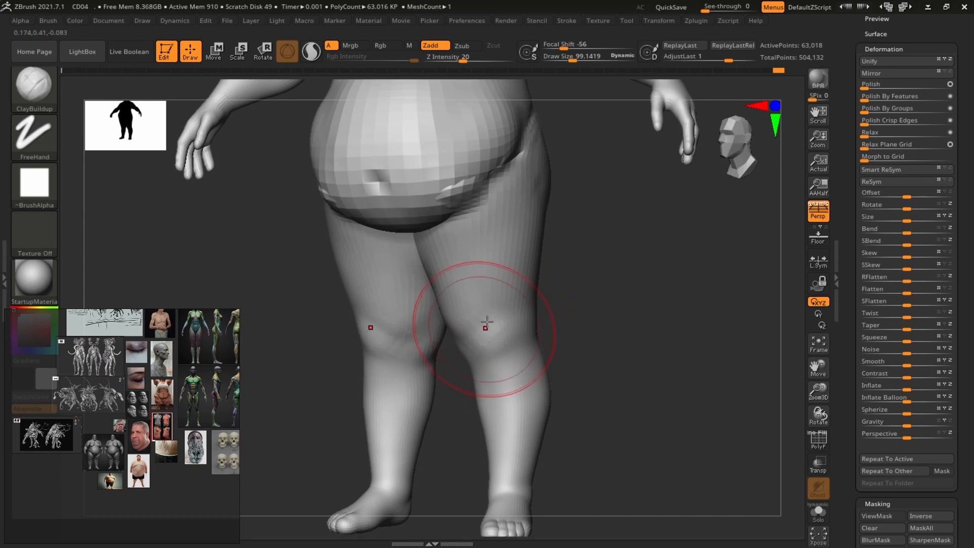
key(s)
mouse_move(489, 328)
mouse_down()
mouse_move(474, 333)
mouse_move(492, 341)
mouse_move(513, 419)
mouse_up()
key(s)
click(487, 349)
shift+right_drag(513, 420, 490, 355)
mouse_move(500, 330)
mouse_down()
mouse_move(470, 308)
mouse_move(498, 311)
mouse_up()
ctrl+right_drag(603, 285, 698, 298)
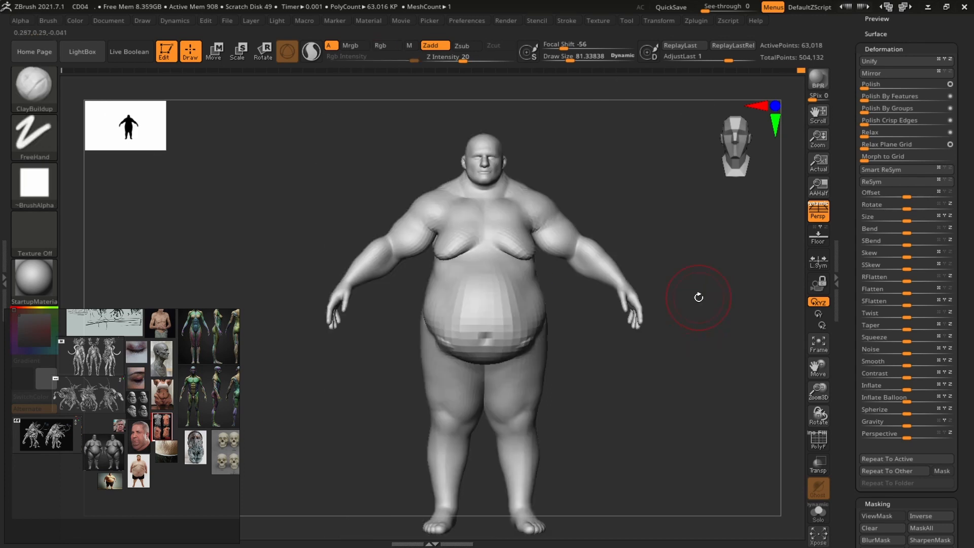
Step: Build up the trapezius and upper back behind the neck with ClayBuildup at a draw size of about 81, and smooth them
ctrl+right_drag(632, 305, 818, 278)
alt+right_drag(743, 228, 766, 495)
alt+right_drag(594, 277, 588, 230)
right_drag(512, 262, 603, 244)
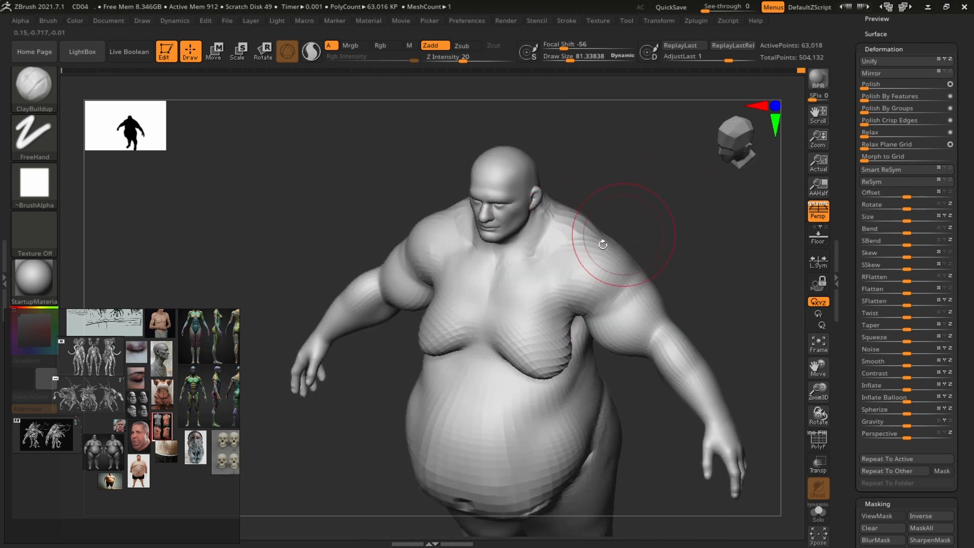
right_drag(658, 199, 550, 262)
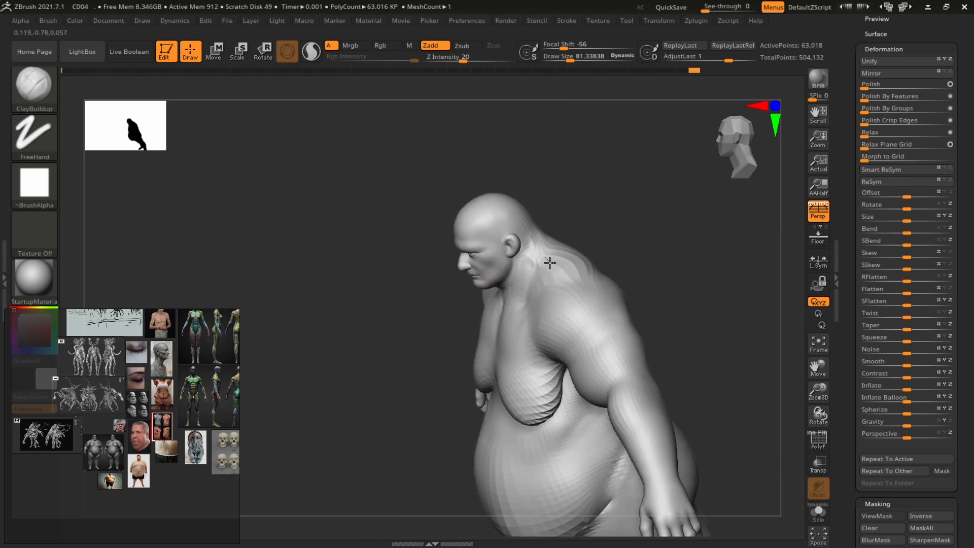
right_drag(656, 207, 637, 278)
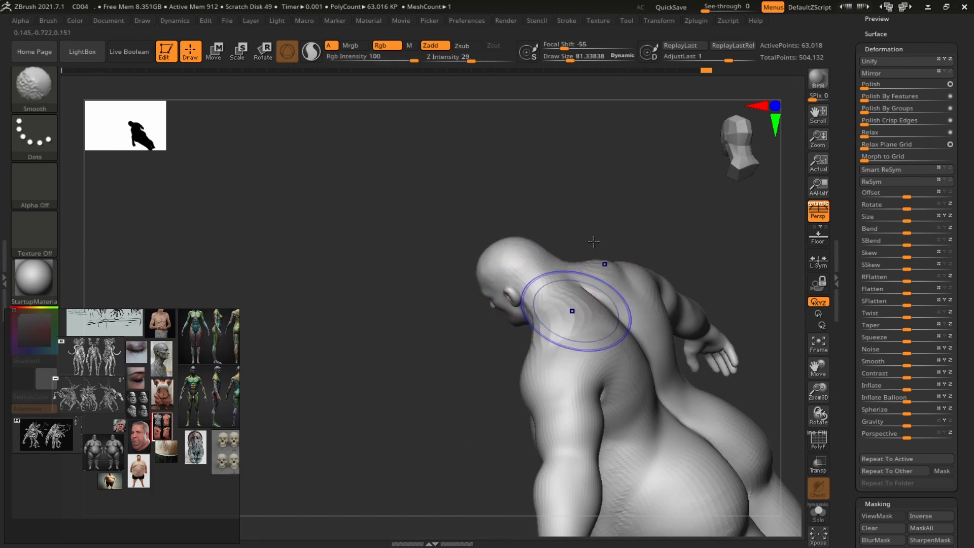
Step: Isolate the arms' polygroup so the rest of the body is hidden
ctrl+right_drag(596, 242, 726, 267)
mouse_move(726, 267)
right_down()
mouse_move(668, 281)
mouse_move(567, 278)
mouse_move(629, 286)
mouse_move(696, 265)
mouse_move(660, 325)
mouse_move(703, 294)
mouse_move(701, 235)
mouse_move(731, 211)
right_up()
ctrl+shift+click(624, 316)
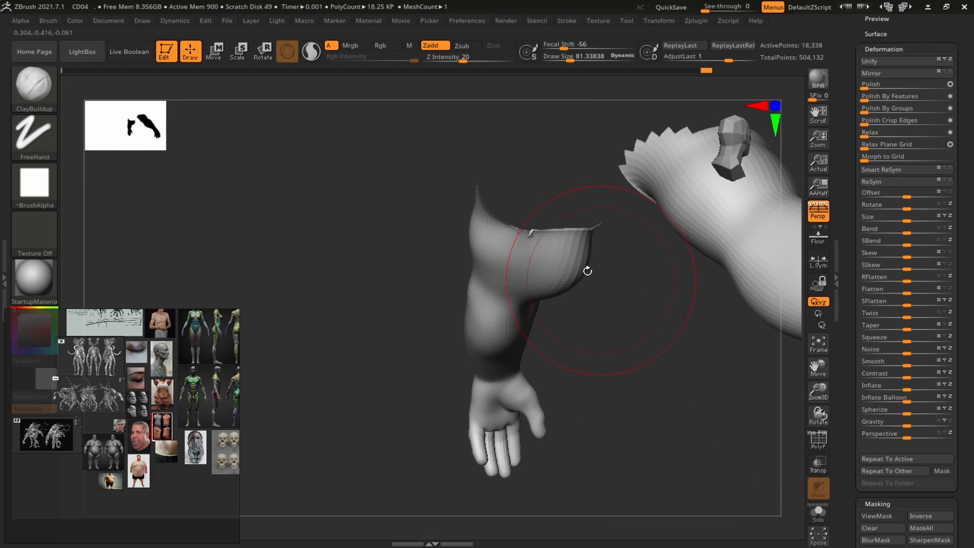
right_drag(641, 297, 618, 291)
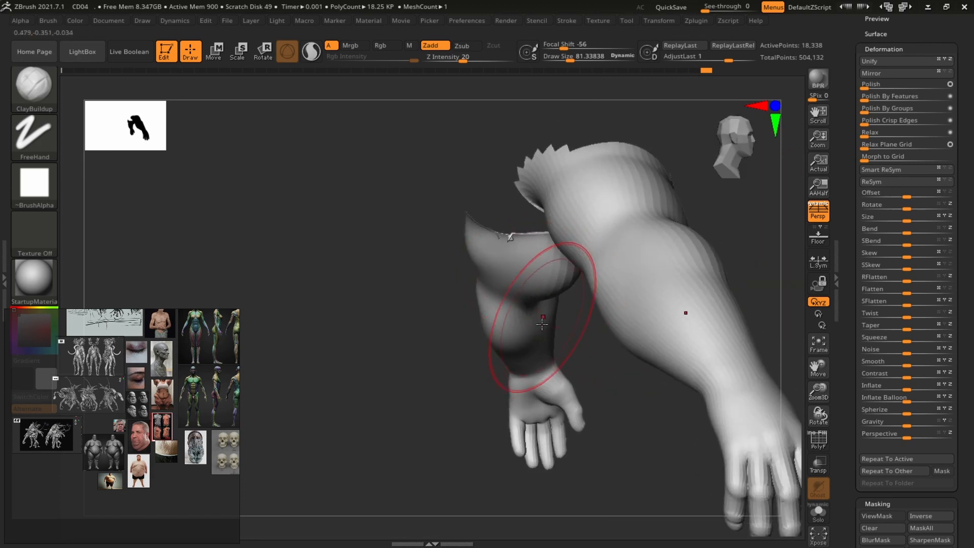
Step: Reshape the underside of the upper arms near the elbows with the Move brush at a draw size of about 54
key(b)
key(m)
key(v)
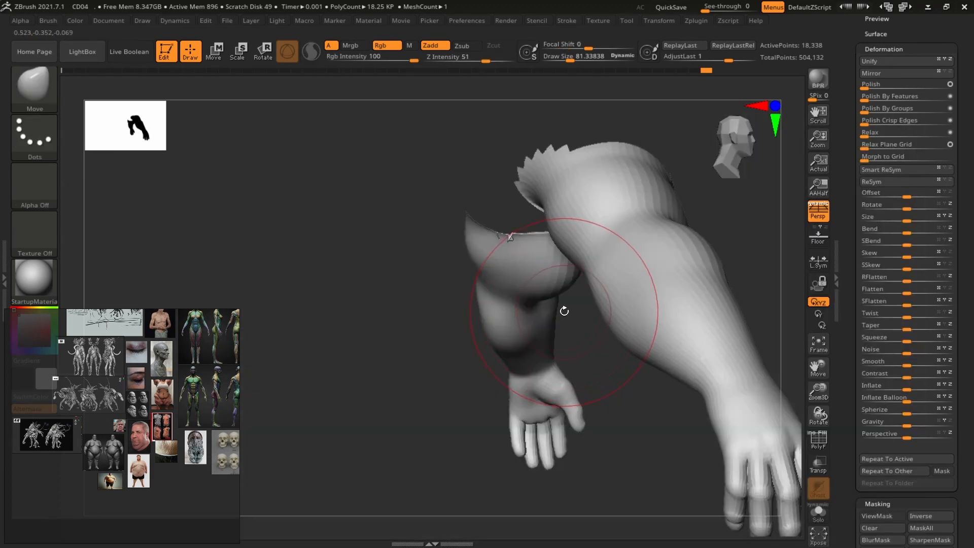
key(s)
drag(557, 310, 581, 307)
right_drag(581, 307, 575, 317)
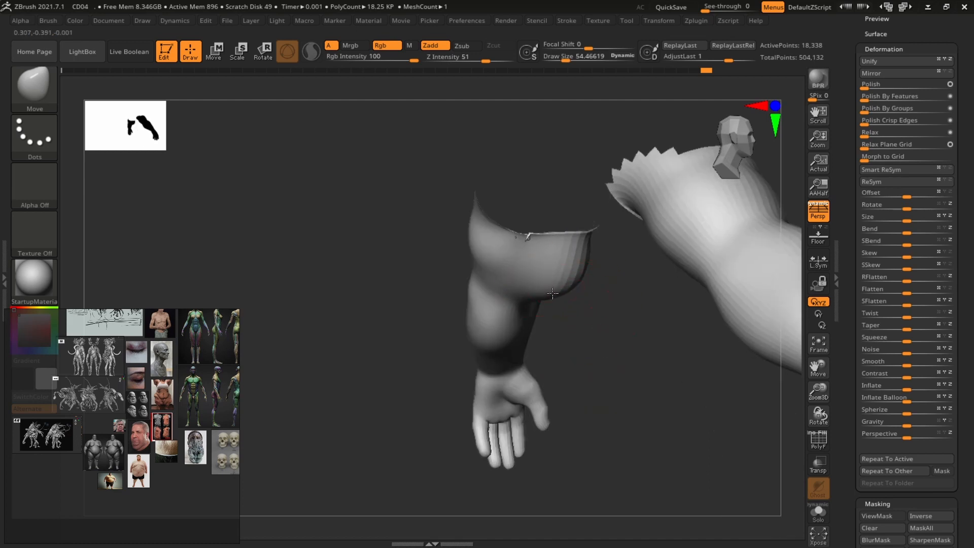
drag(564, 290, 538, 288)
right_drag(569, 289, 587, 304)
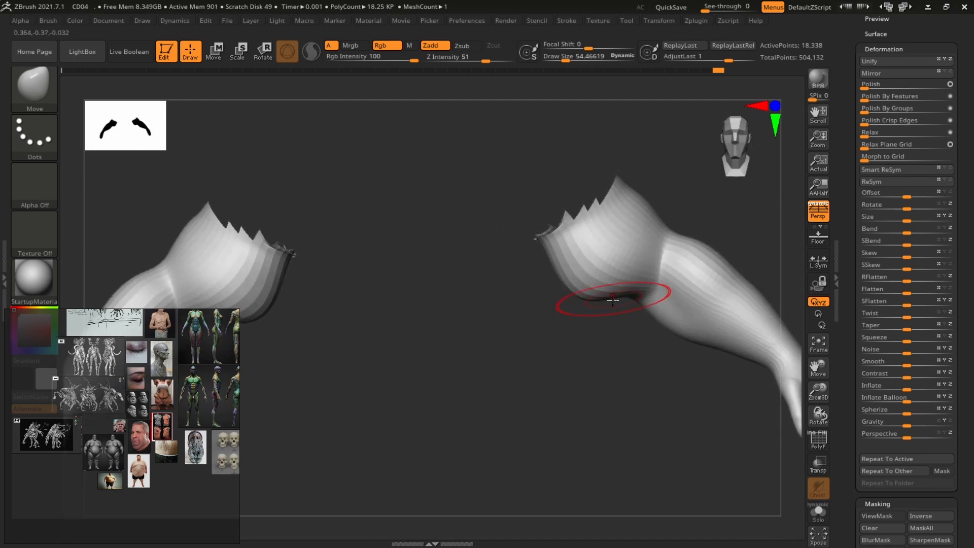
Step: Refine the lower contour of the upper arms with the Move brush at draw sizes of about 73 and 45
key(s)
drag(584, 299, 591, 296)
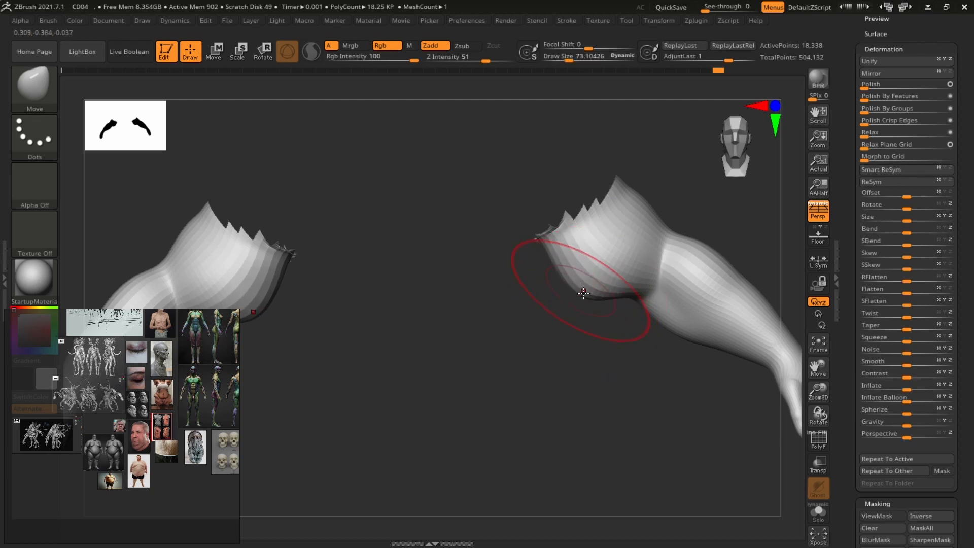
key(s)
drag(663, 296, 617, 300)
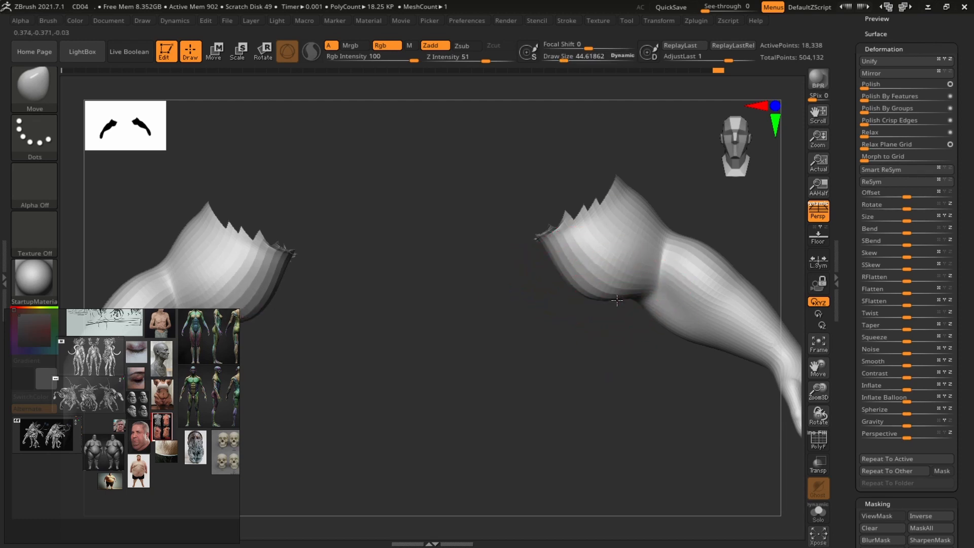
Step: Show the whole body again and adjust the underside of the forearms with the Move brush at a draw size of about 86
ctrl+shift+click(715, 201)
mouse_move(776, 227)
ctrl+right_down()
mouse_move(618, 212)
mouse_move(741, 248)
mouse_move(756, 233)
mouse_move(691, 233)
ctrl+right_up()
key(s)
drag(601, 337, 609, 338)
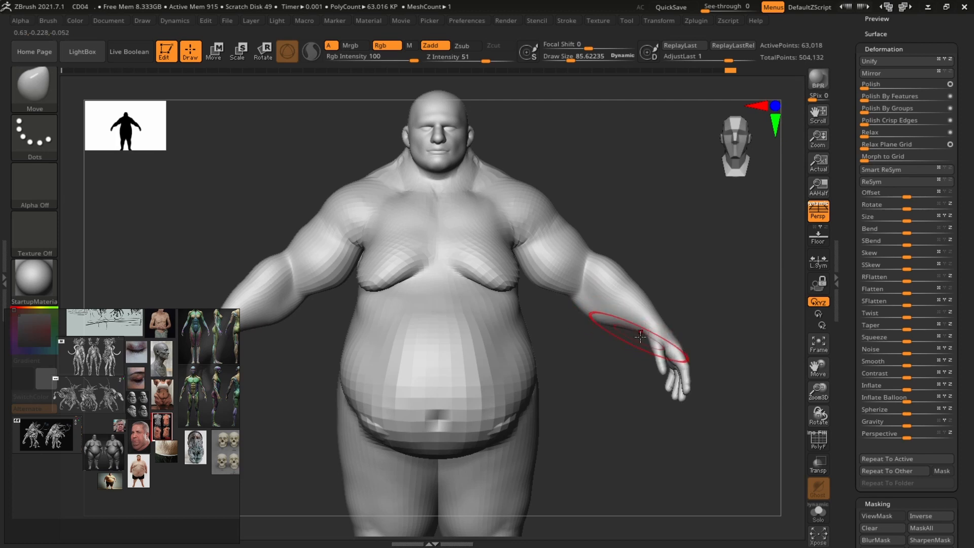
alt+right_drag(695, 254, 764, 242)
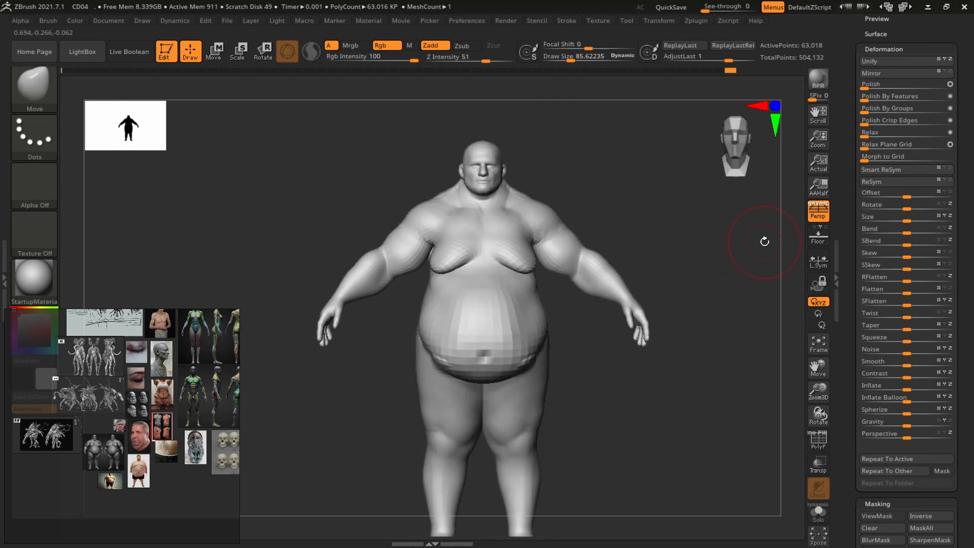
Step: Save the project as CD04, overwriting the existing file
key(ctrl+s)
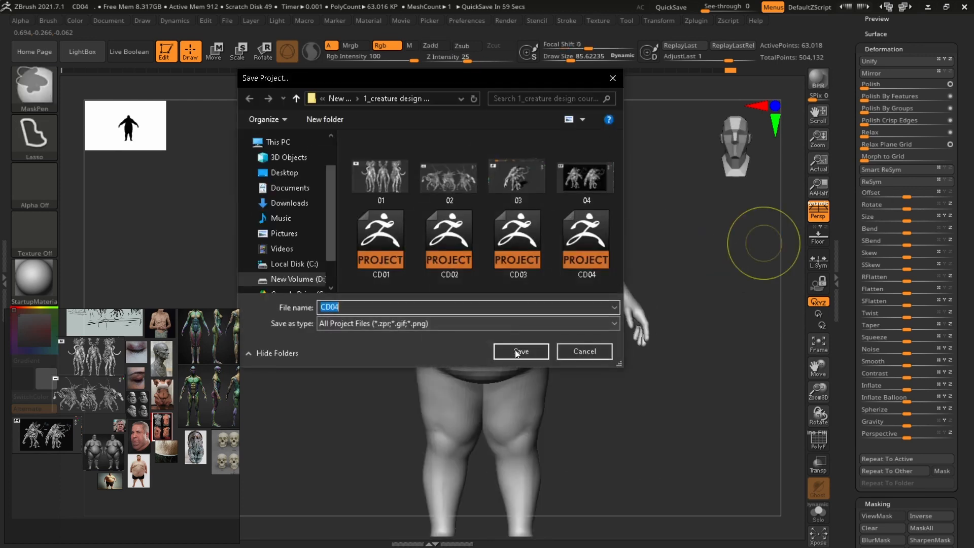
click(518, 350)
click(531, 271)
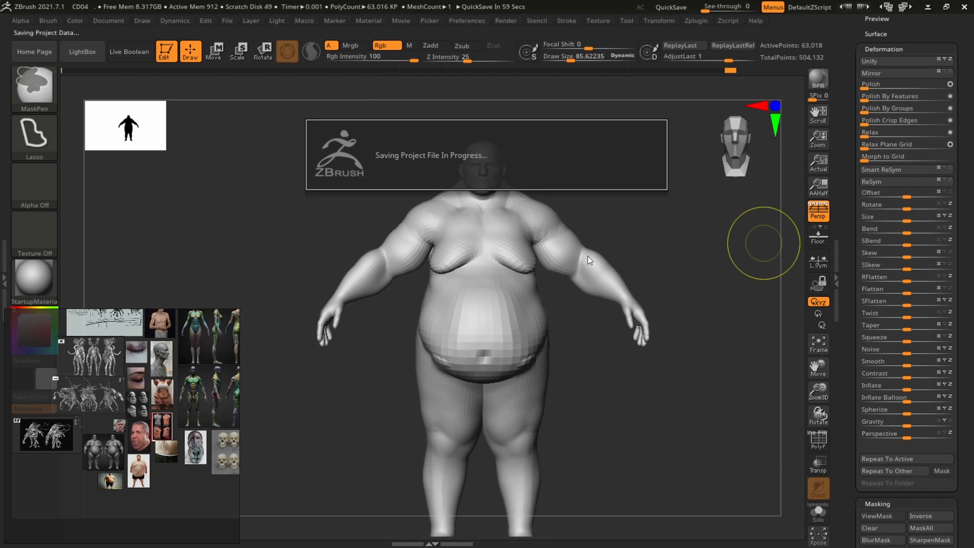
Step: Examine the multi-limbed creature renders on the reference board from several angles and compare them with the body
scroll(95, 412, down, 3)
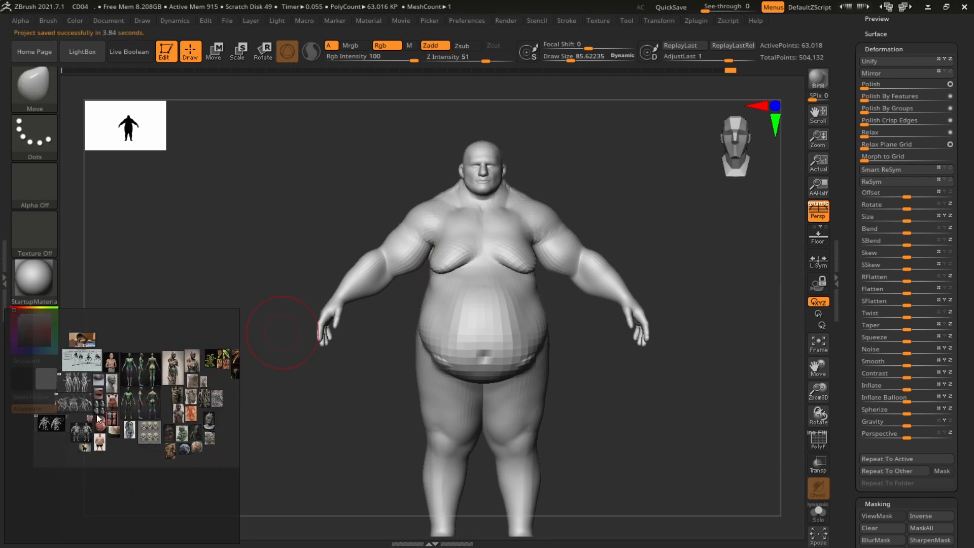
scroll(59, 429, up, 3)
middle_drag(59, 429, 127, 410)
scroll(156, 409, up, 6)
scroll(186, 382, up, 3)
middle_drag(183, 347, 267, 384)
middle_drag(75, 384, 151, 379)
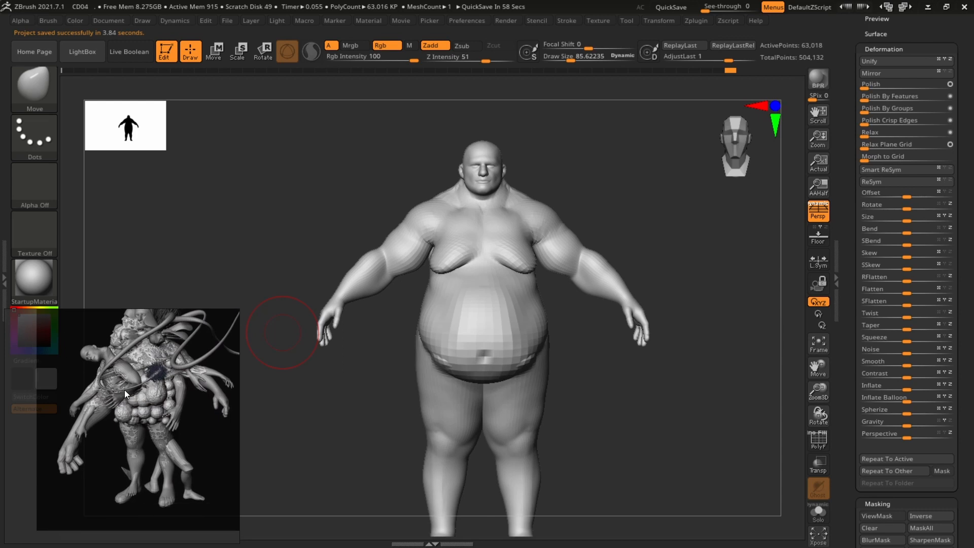
drag(690, 248, 716, 247)
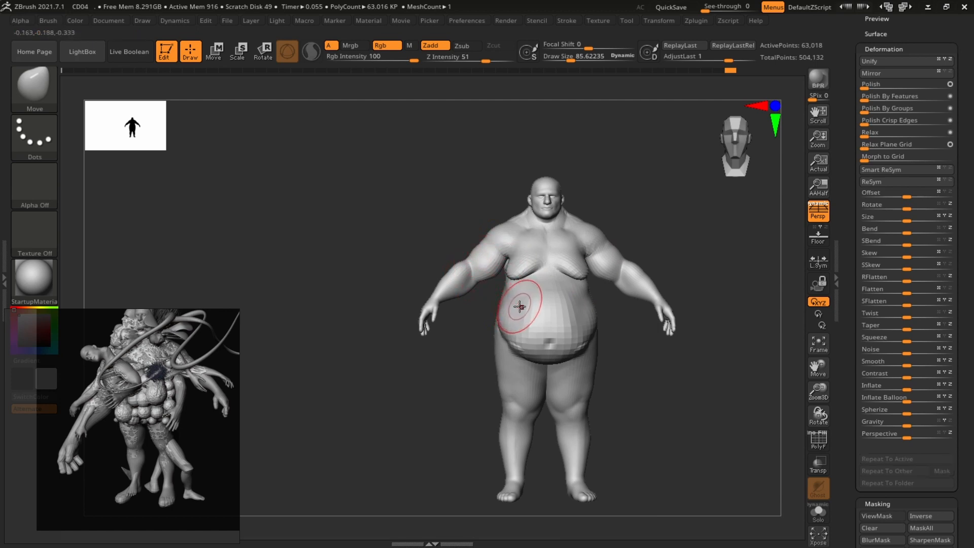
alt+drag(703, 268, 678, 241)
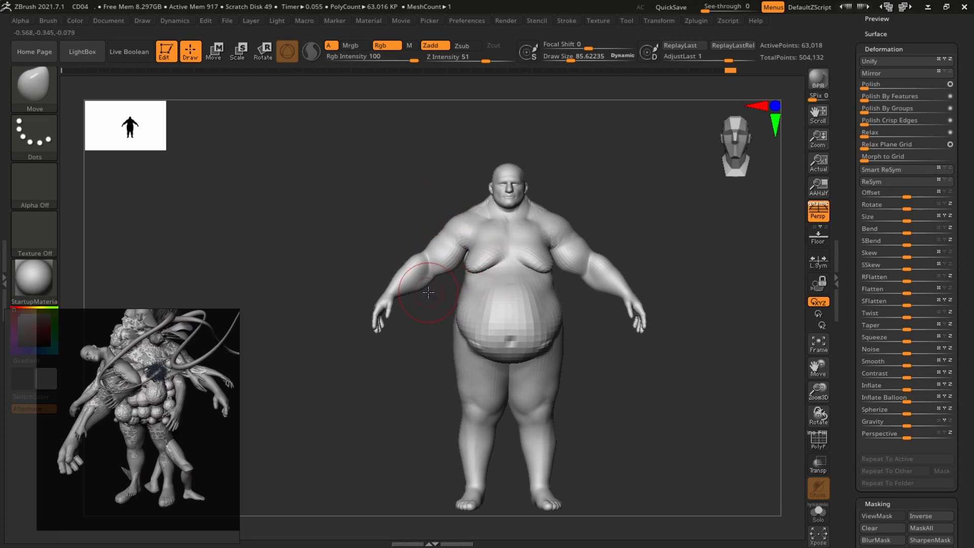
alt+drag(691, 266, 735, 233)
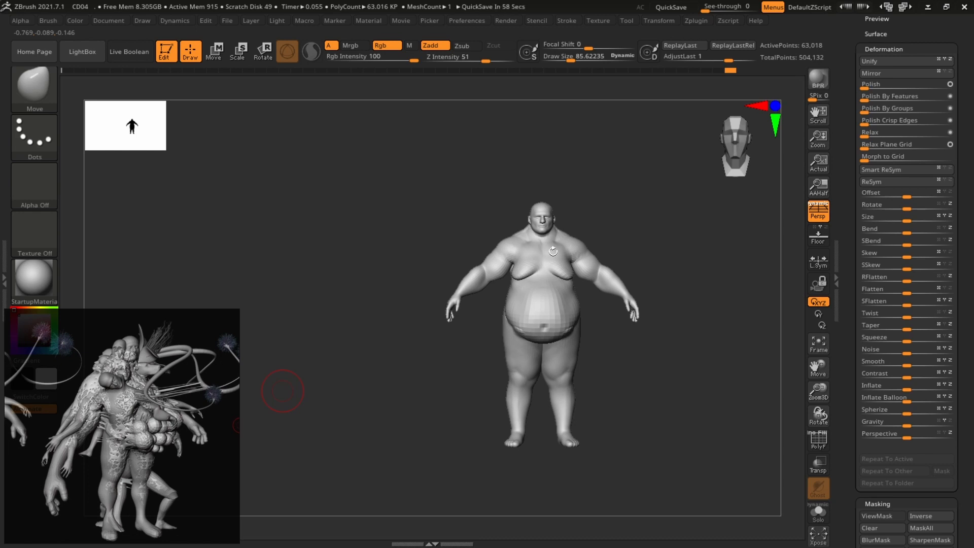
alt+drag(682, 223, 739, 231)
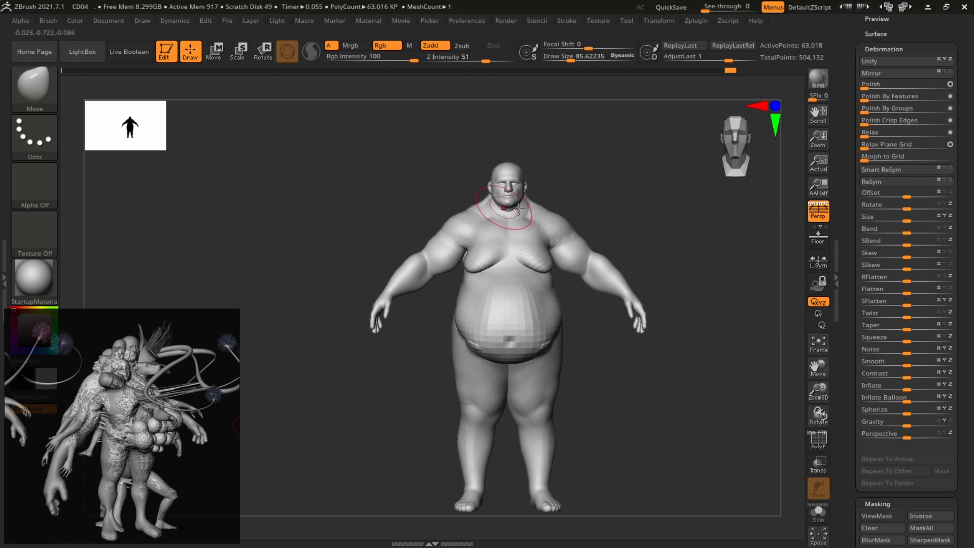
ctrl+right_drag(737, 303, 638, 252)
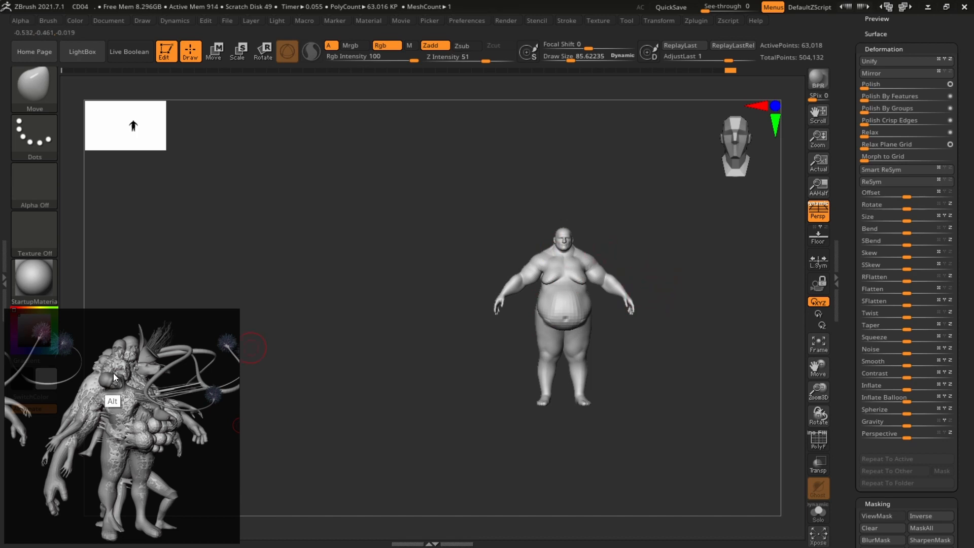
alt+drag(85, 366, 108, 364)
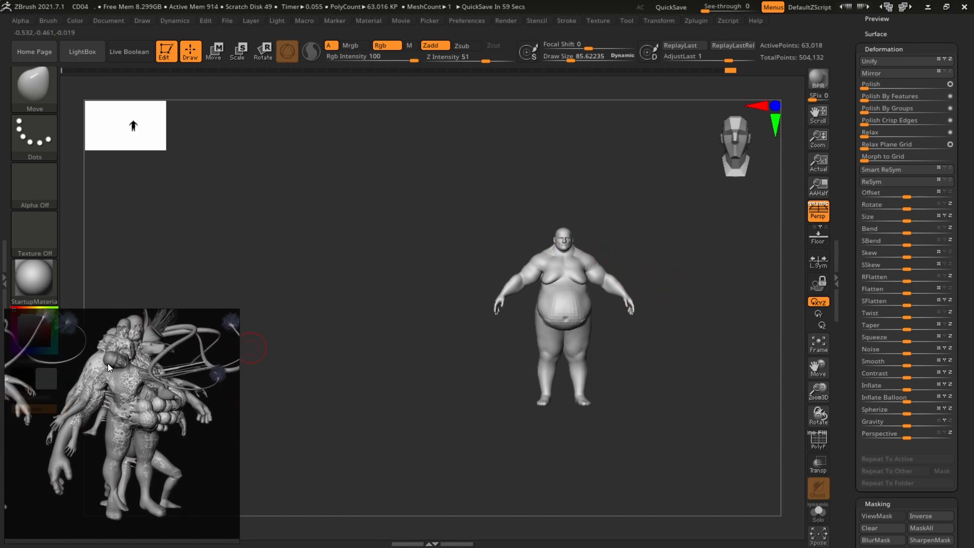
alt+drag(193, 361, 208, 418)
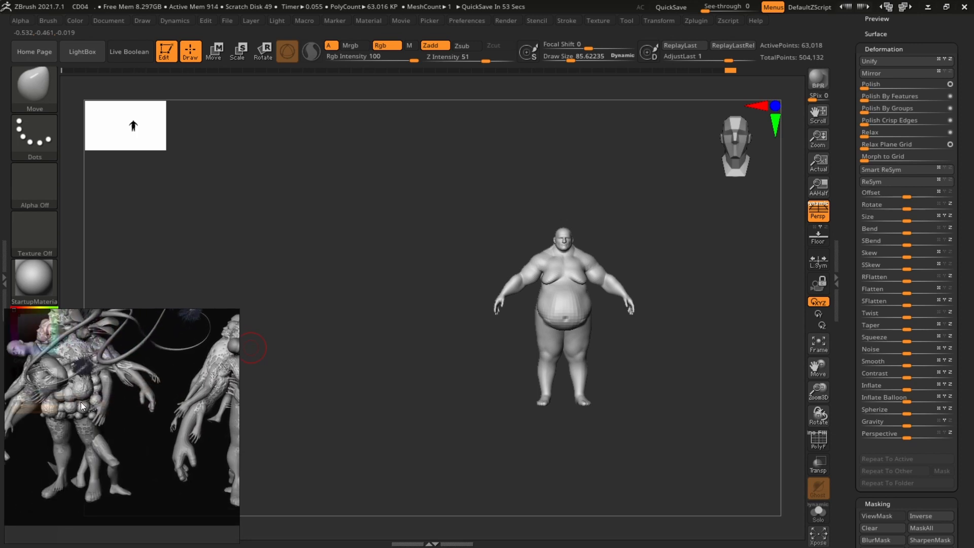
alt+drag(81, 402, 195, 410)
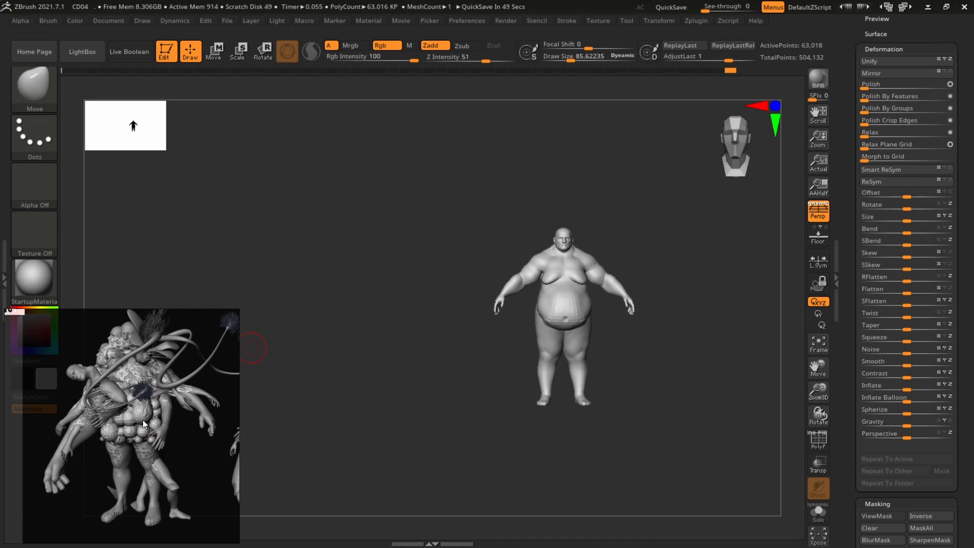
alt+drag(214, 438, 70, 389)
alt+drag(194, 390, 173, 486)
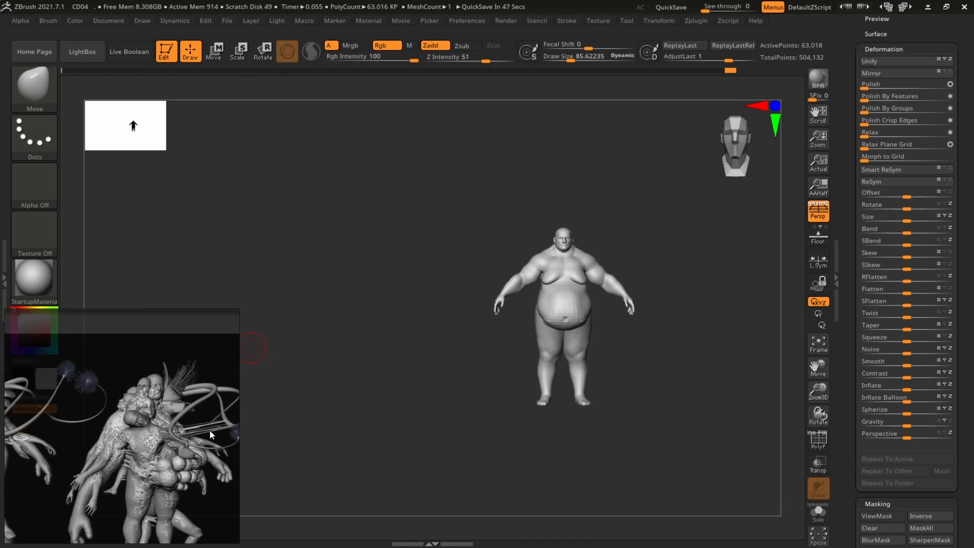
alt+drag(196, 411, 174, 382)
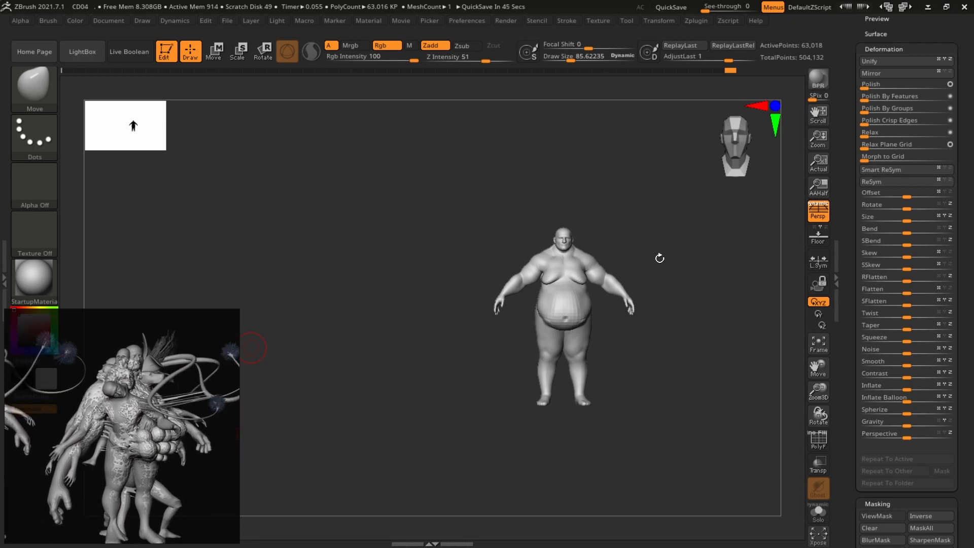
drag(696, 249, 710, 253)
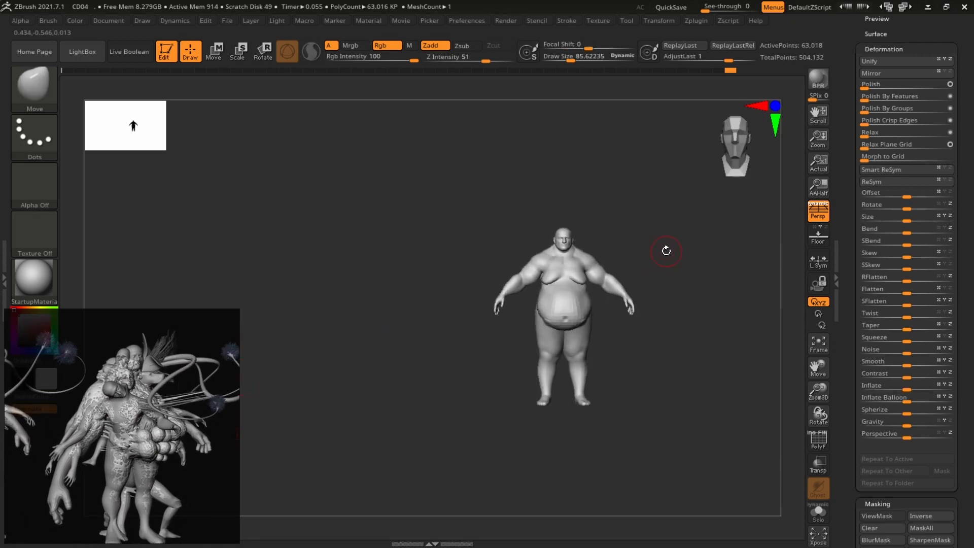
Step: Choose the PolySphere of the IMM Primitives brush and set the draw size to about 26
alt+drag(631, 308, 718, 253)
key(b)
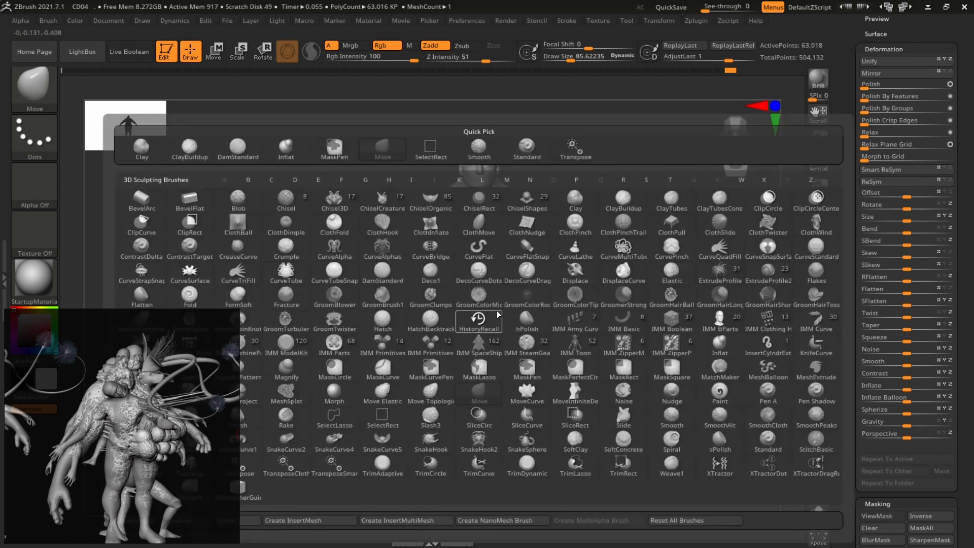
click(384, 340)
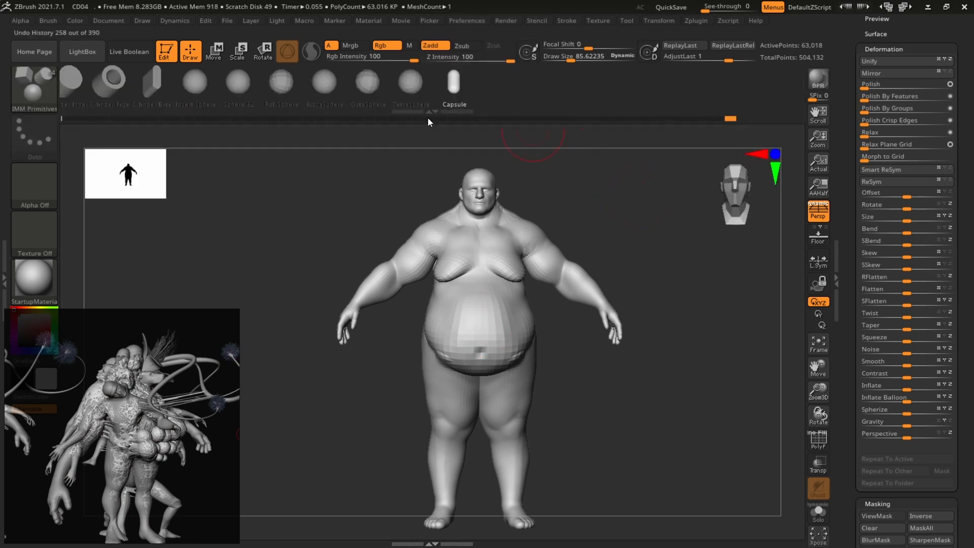
click(278, 87)
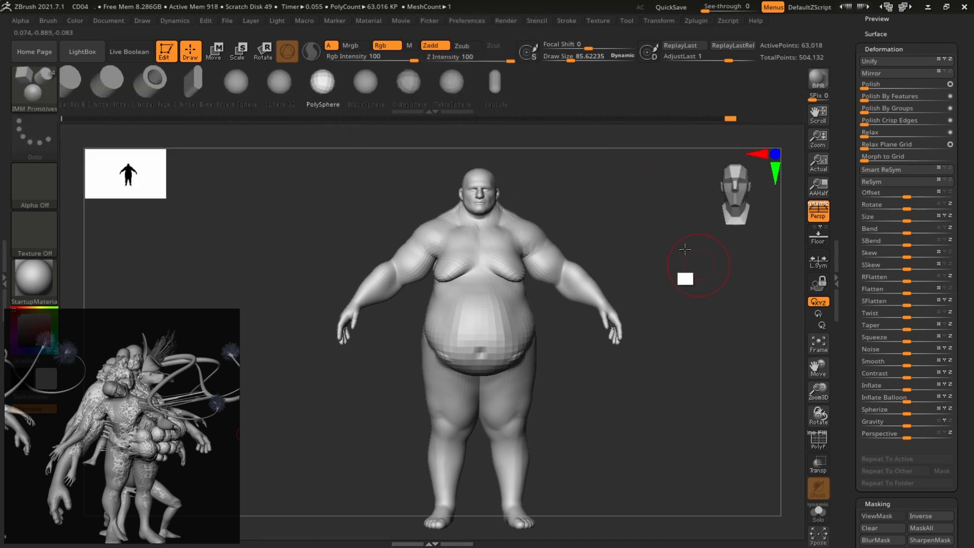
alt+drag(685, 250, 658, 210)
key(s)
mouse_move(464, 315)
mouse_down()
mouse_move(453, 316)
mouse_move(475, 313)
mouse_up()
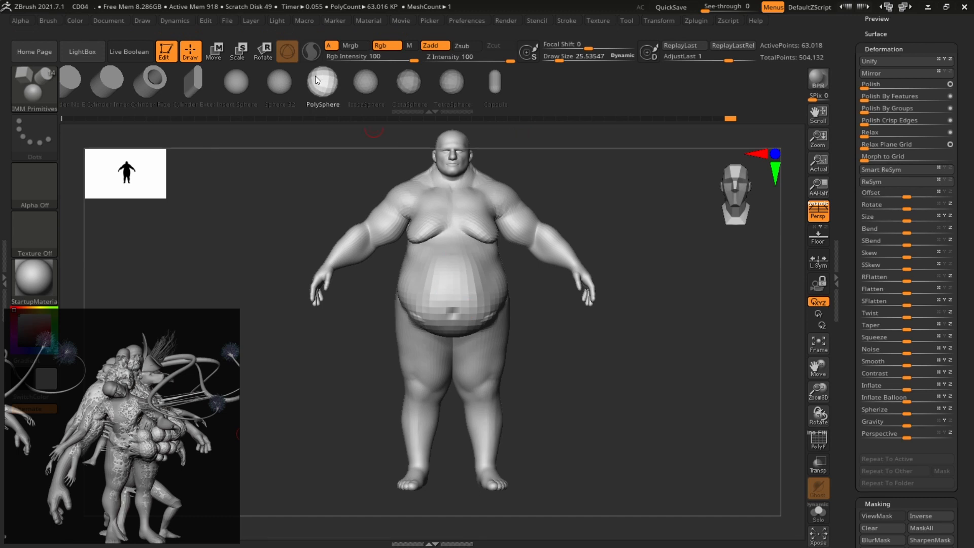
Step: Append a Sphere3D as a new subtool and activate its transform gizmo
drag(848, 101, 832, 317)
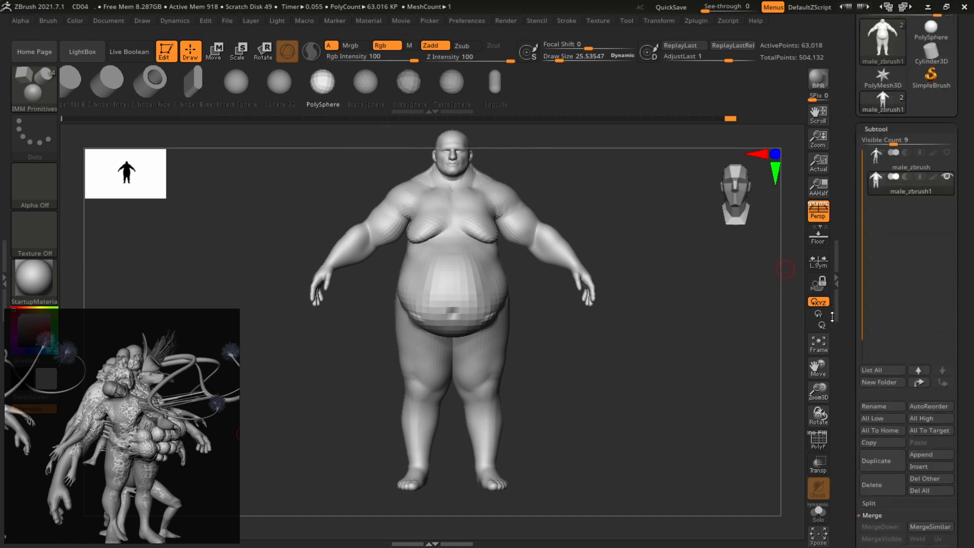
click(919, 452)
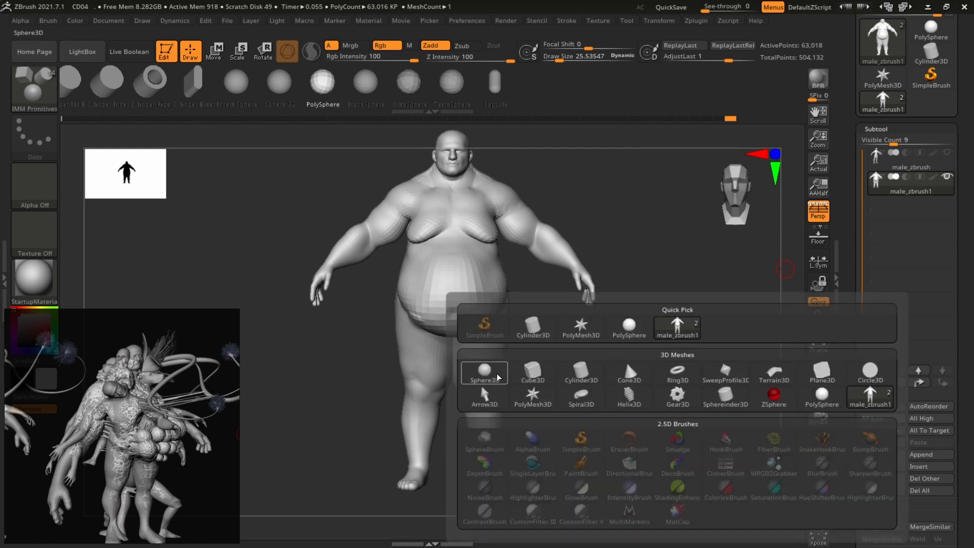
click(625, 359)
click(476, 304)
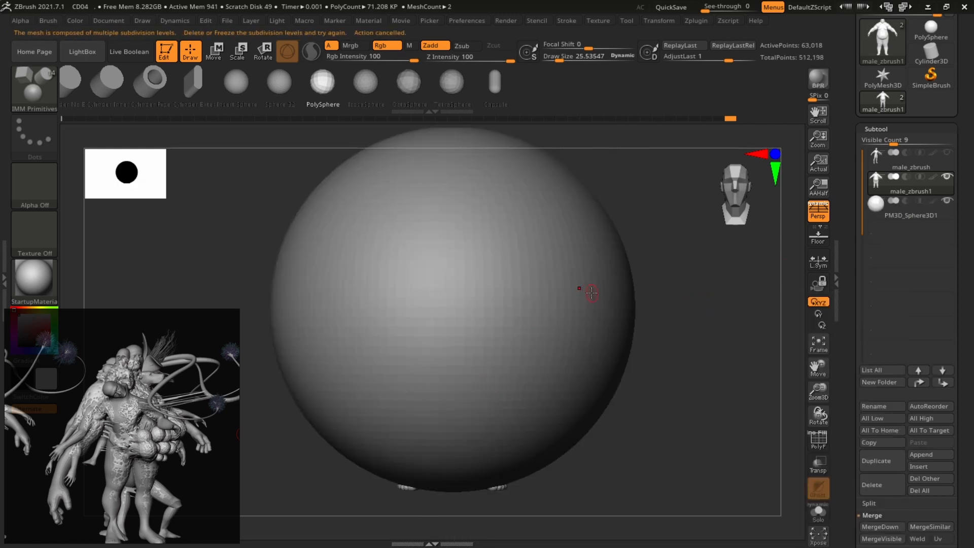
click(928, 208)
key(r)
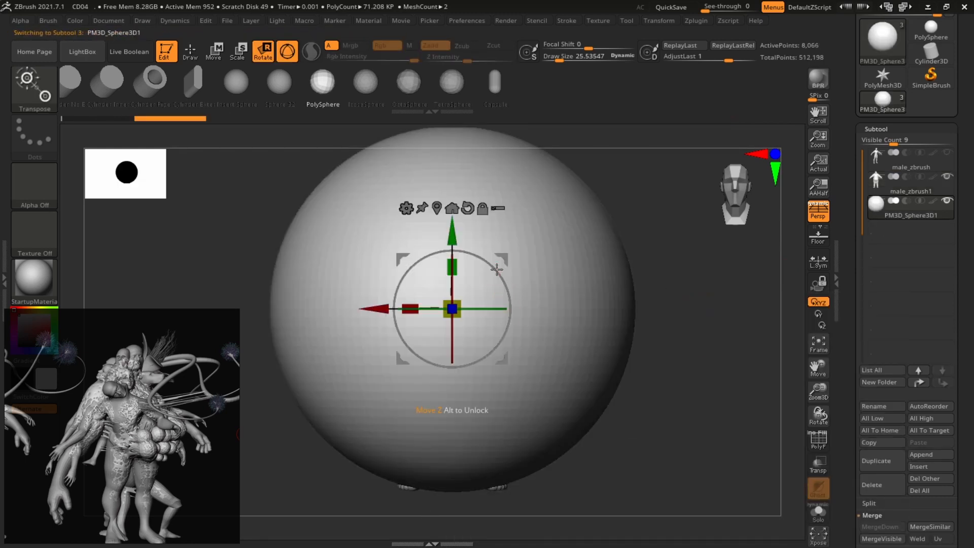
Step: Move the appended sphere sideways until it stands clear of the body
mouse_move(469, 302)
mouse_down()
mouse_move(294, 298)
mouse_move(603, 308)
mouse_move(483, 304)
mouse_up()
key(q)
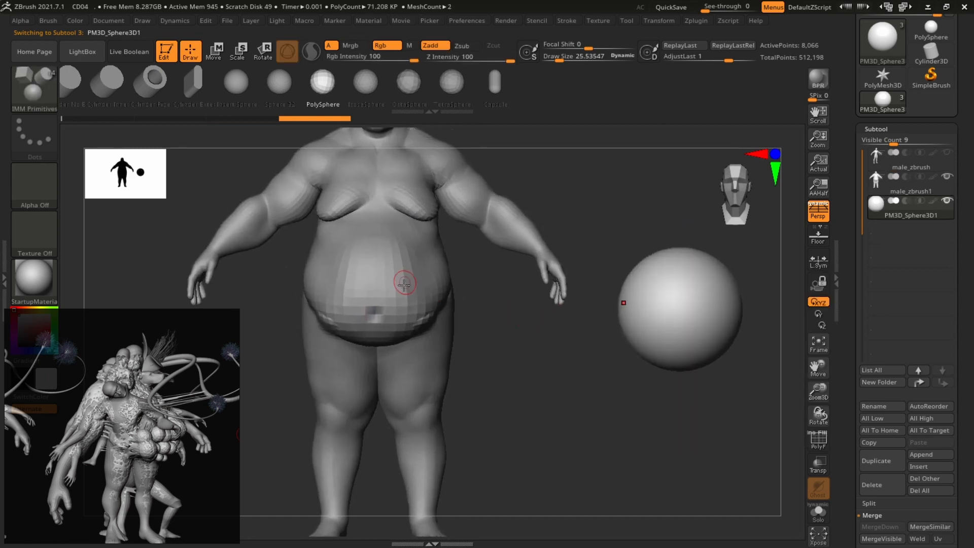
Step: Try inserting PolySpheres over the belly and beside the body, then undo them
drag(404, 286, 411, 295)
alt+drag(567, 341, 612, 396)
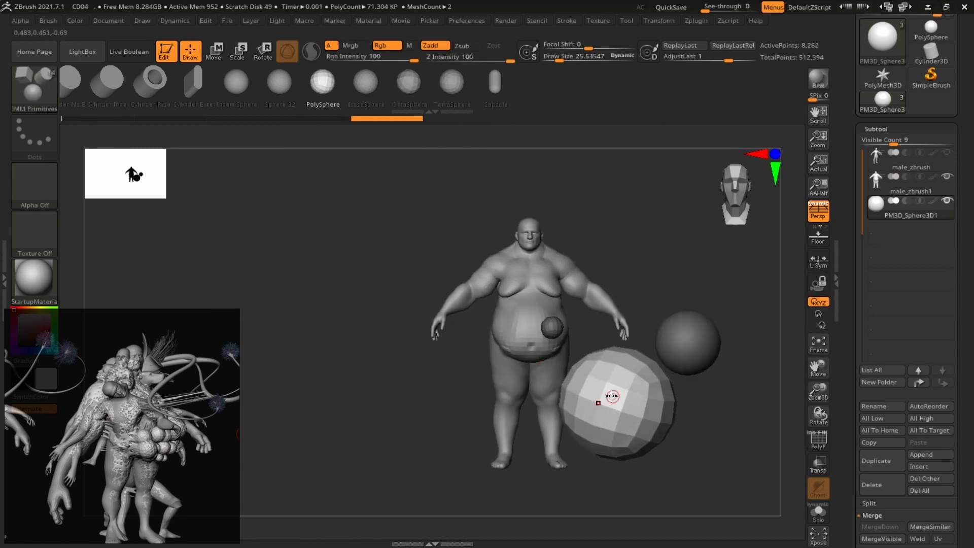
key(ctrl+z)
drag(692, 418, 628, 348)
key(ctrl+z)
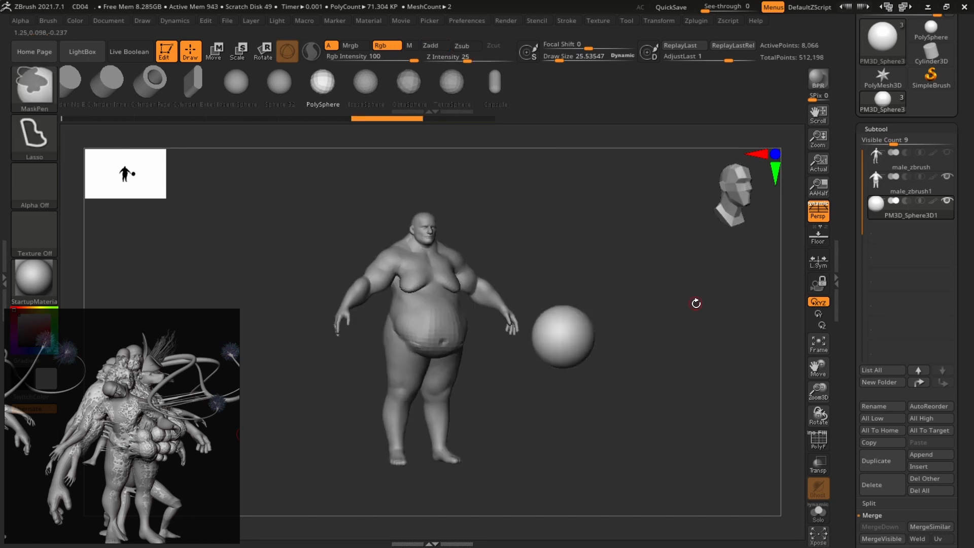
Step: Try to insert a PolySphere directly on the male_zbrush1 body subtool
drag(694, 302, 767, 227)
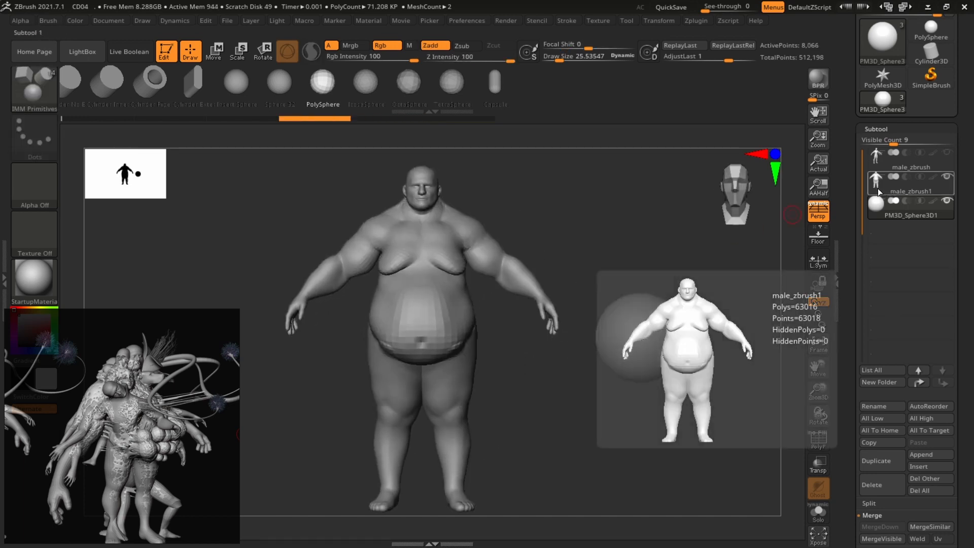
click(877, 188)
click(439, 307)
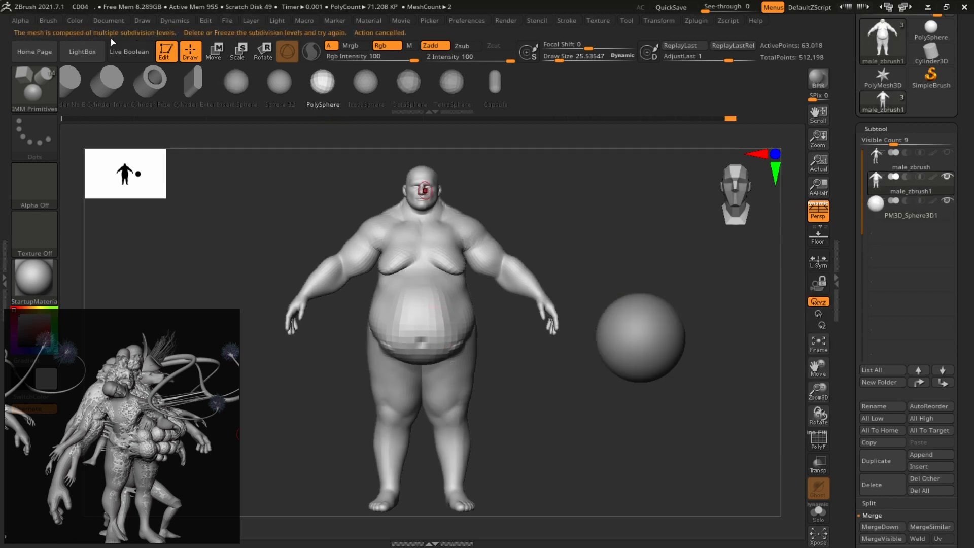
alt+drag(766, 263, 778, 258)
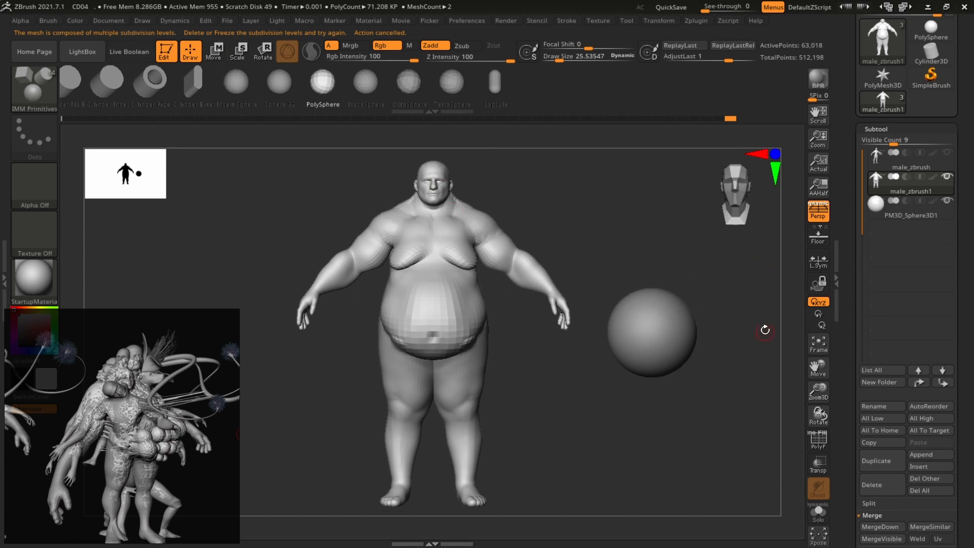
alt+drag(703, 310, 720, 304)
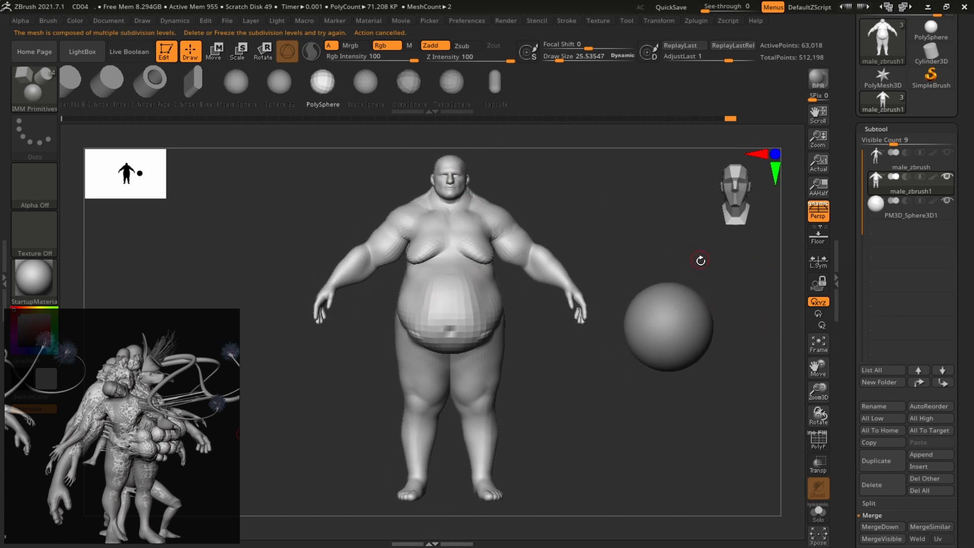
drag(700, 261, 735, 303)
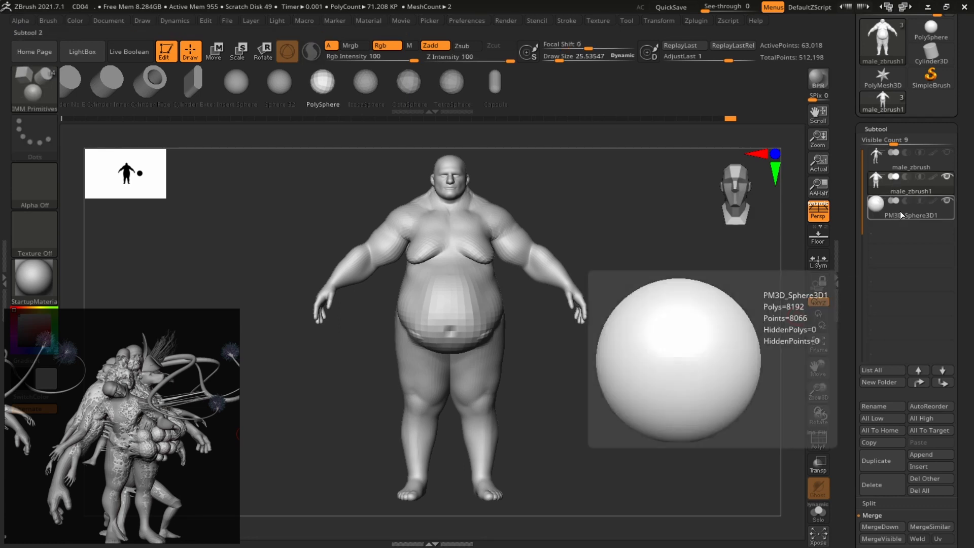
Step: Select the PM3D_Sphere3D1 subtool and scale it uniformly down to about 0.1 of its size
click(913, 213)
alt+drag(726, 305, 746, 286)
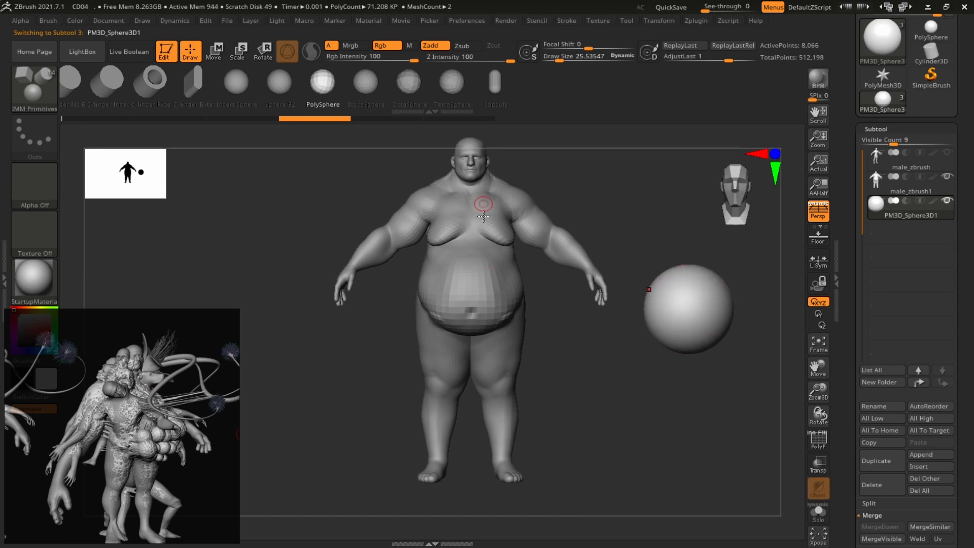
drag(484, 216, 678, 225)
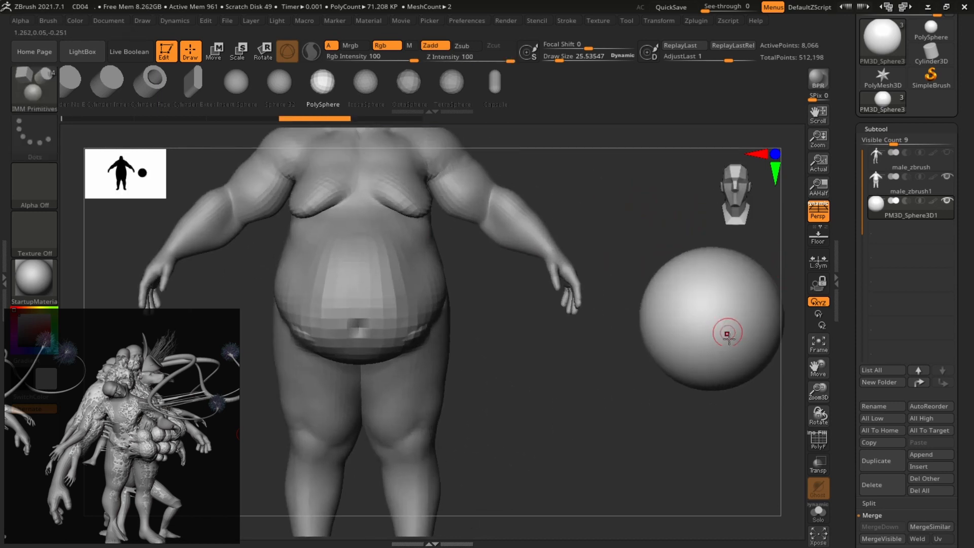
key(r)
drag(712, 319, 677, 314)
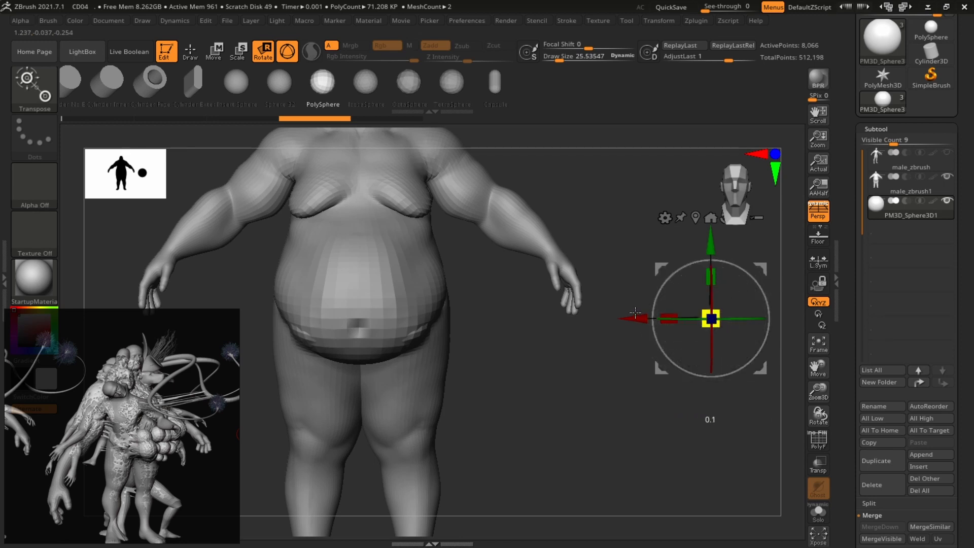
key(q)
Step: Insert the first few PolySpheres of varying sizes as a tight cluster on the character's left side of the belly
mouse_move(709, 418)
alt+mouse_down()
mouse_move(722, 407)
mouse_move(698, 380)
mouse_move(629, 401)
mouse_move(648, 381)
mouse_move(665, 317)
alt+mouse_up()
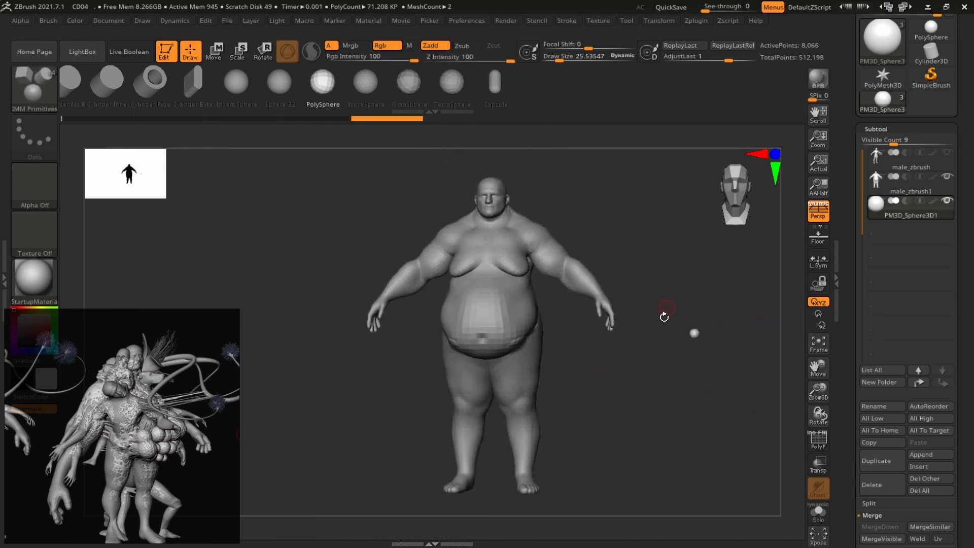
alt+drag(662, 358, 664, 404)
drag(539, 354, 540, 360)
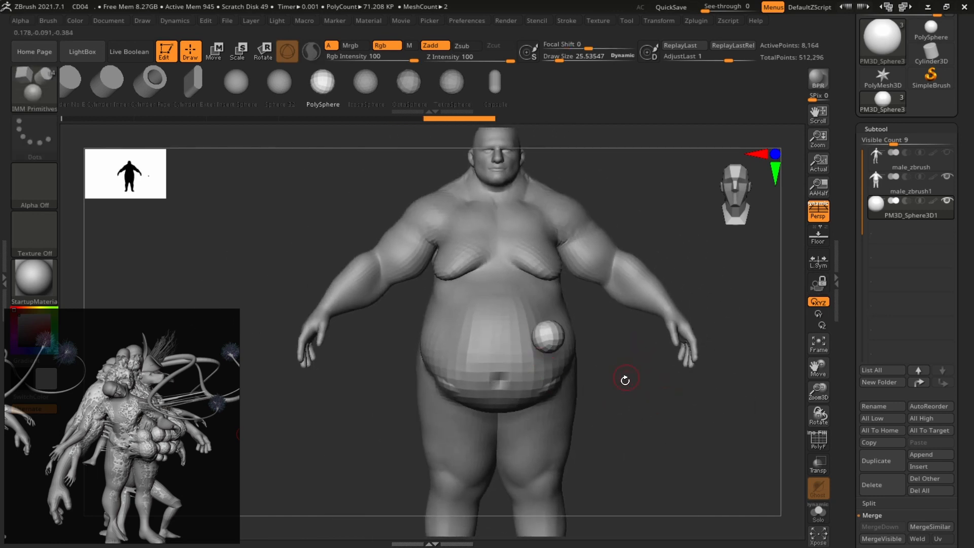
drag(624, 378, 599, 355)
drag(540, 319, 540, 336)
drag(665, 378, 624, 381)
drag(556, 366, 557, 368)
drag(678, 404, 601, 393)
drag(596, 393, 571, 391)
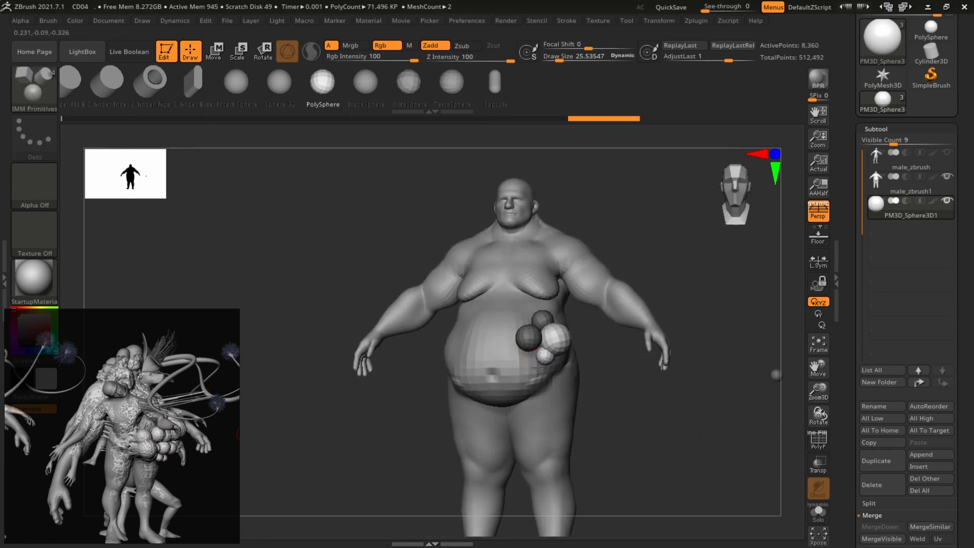
drag(527, 361, 530, 370)
drag(654, 433, 638, 428)
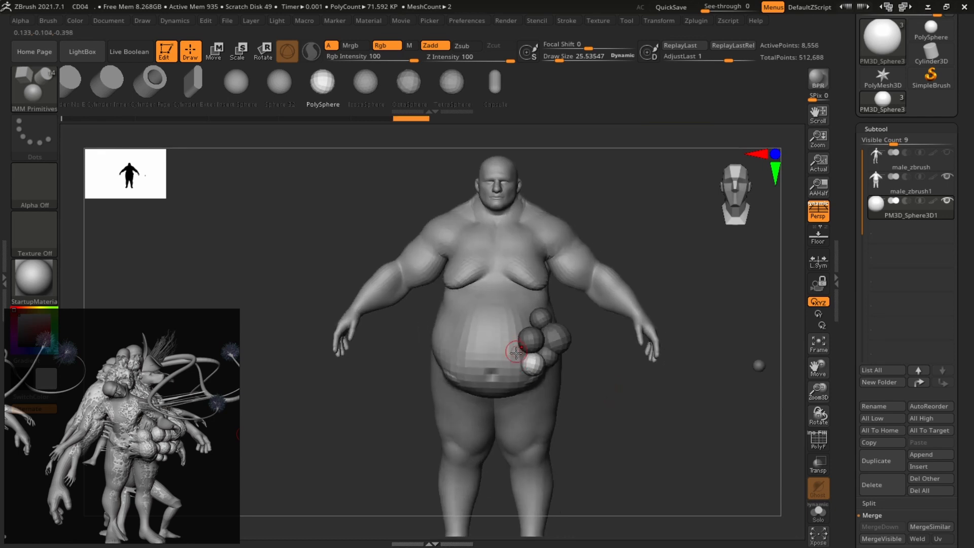
Step: Extend the cluster with more overlapping PolySpheres toward the lower belly and the left flank
drag(514, 344, 513, 344)
drag(633, 373, 561, 358)
drag(638, 411, 711, 423)
drag(556, 350, 558, 352)
drag(539, 386, 543, 390)
drag(529, 383, 530, 385)
drag(523, 362, 511, 358)
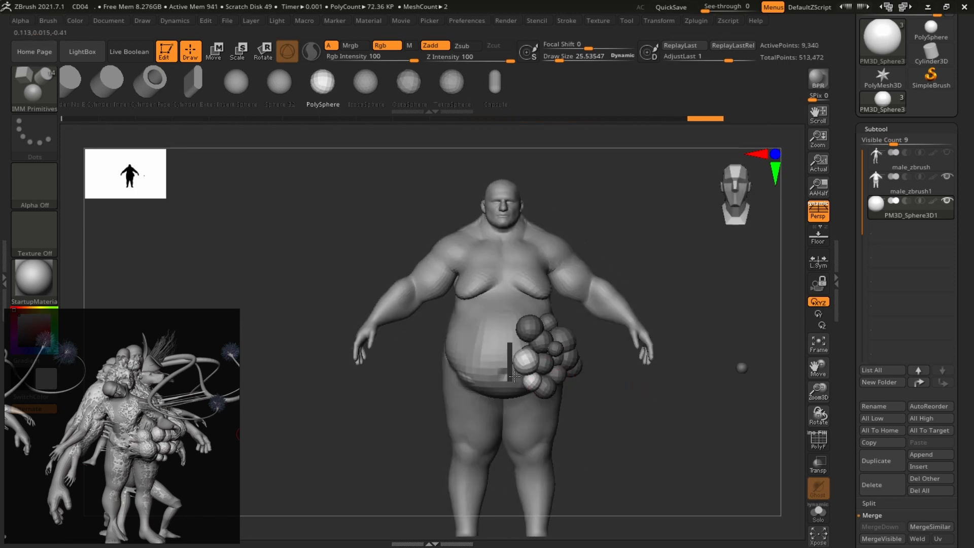
Step: Fill out the cluster with PolySpheres around the hip and along its upper edge below the chest
alt+drag(613, 391, 669, 401)
drag(670, 401, 634, 366)
drag(575, 374, 584, 380)
drag(560, 397, 554, 388)
alt+drag(715, 385, 680, 355)
drag(619, 326, 608, 310)
drag(700, 315, 751, 320)
drag(529, 266, 536, 270)
drag(565, 272, 571, 277)
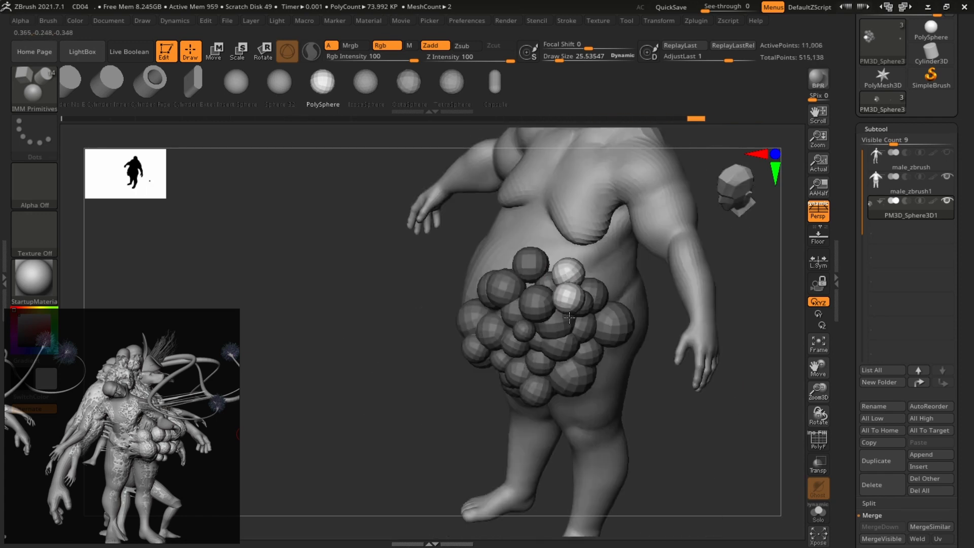
drag(543, 248, 551, 253)
drag(720, 274, 769, 259)
drag(702, 305, 736, 311)
Step: Undo the latest sphere insertions and place new PolySpheres along the upper part of the cluster
key(ctrl+z)
key(ctrl+z)
key(ctrl+z)
key(ctrl+z)
key(ctrl+z)
key(ctrl+z)
drag(726, 254, 693, 256)
drag(529, 279, 559, 279)
drag(535, 309, 544, 318)
drag(567, 298, 574, 317)
alt+drag(752, 415, 736, 338)
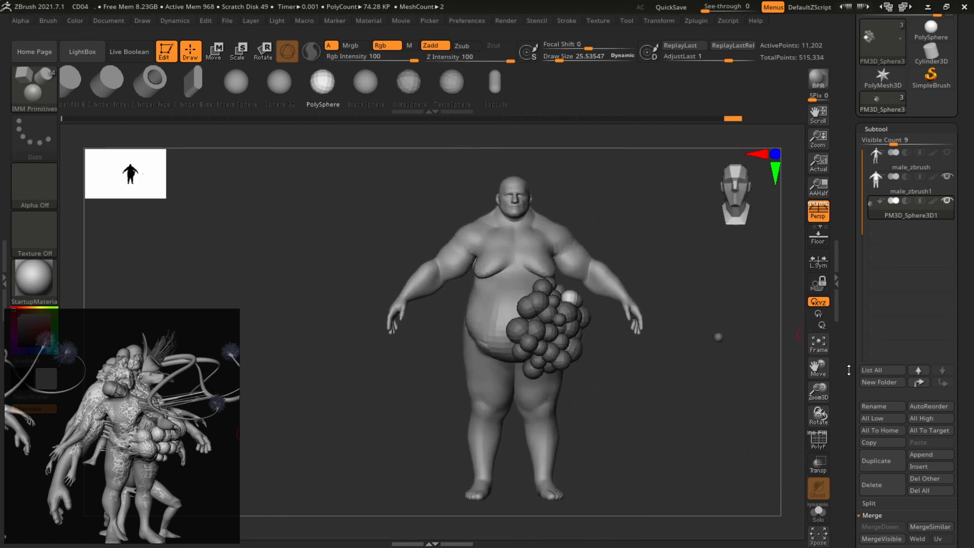
Step: Isolate the sphere cluster with a mask and separate it into its own subtool using Split Masked Points
drag(849, 370, 839, 270)
mouse_move(668, 280)
ctrl+mouse_down()
mouse_move(402, 398)
mouse_move(704, 258)
ctrl+mouse_up()
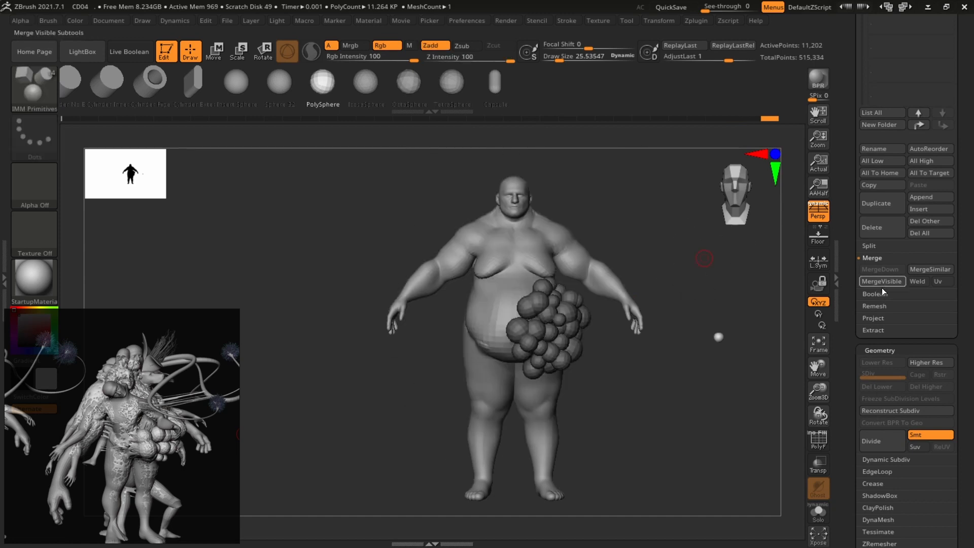
click(877, 245)
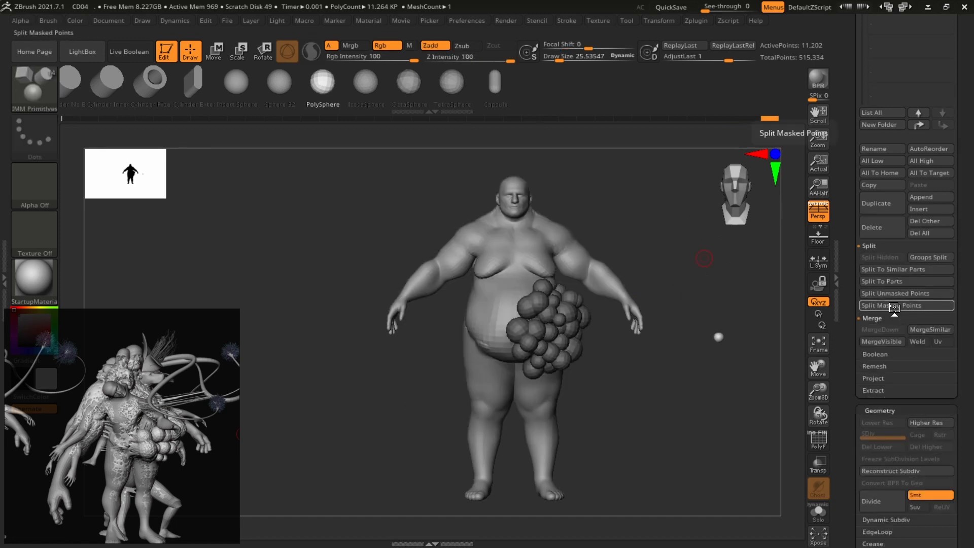
click(894, 305)
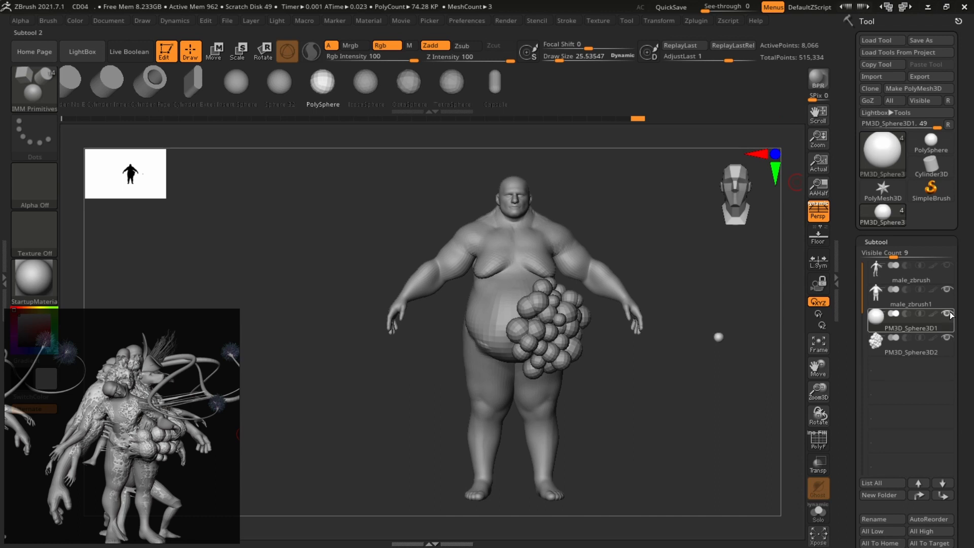
Step: Hide the leftover small sphere subtool and make the sphere cluster the active subtool
alt+click(560, 325)
drag(726, 362, 723, 326)
alt+drag(739, 358, 746, 326)
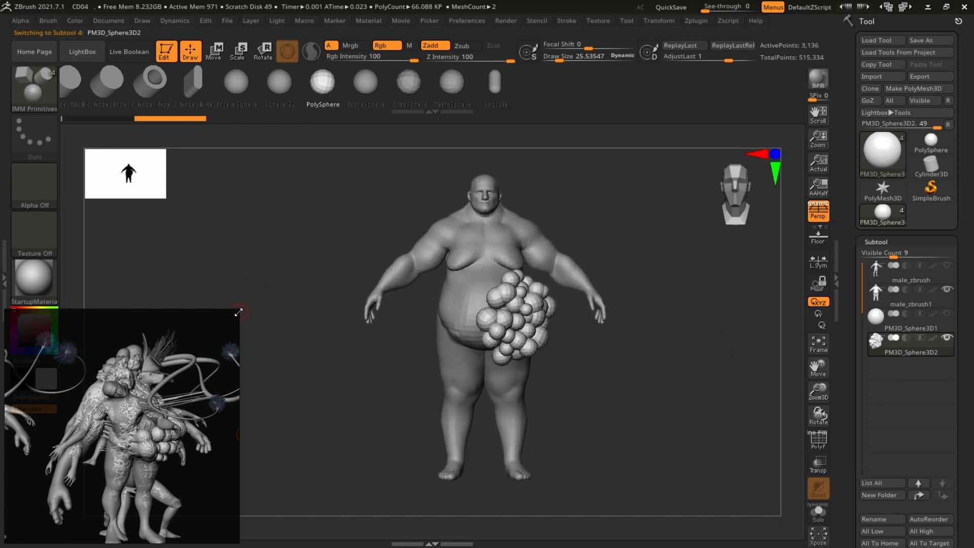
Step: Shrink the reference image overlay and turn off perspective for the view
drag(238, 312, 103, 389)
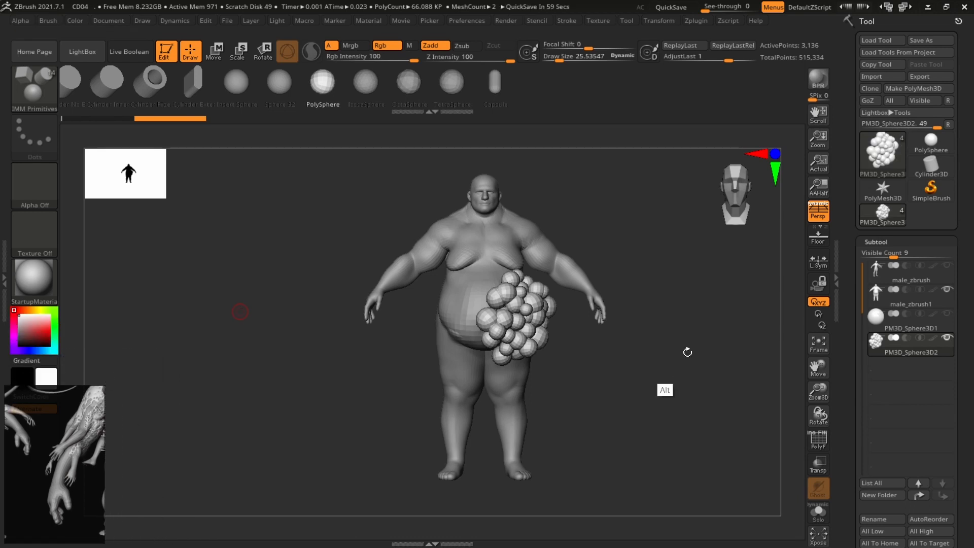
mouse_move(687, 352)
mouse_down()
mouse_move(479, 380)
mouse_move(692, 356)
mouse_up()
click(819, 216)
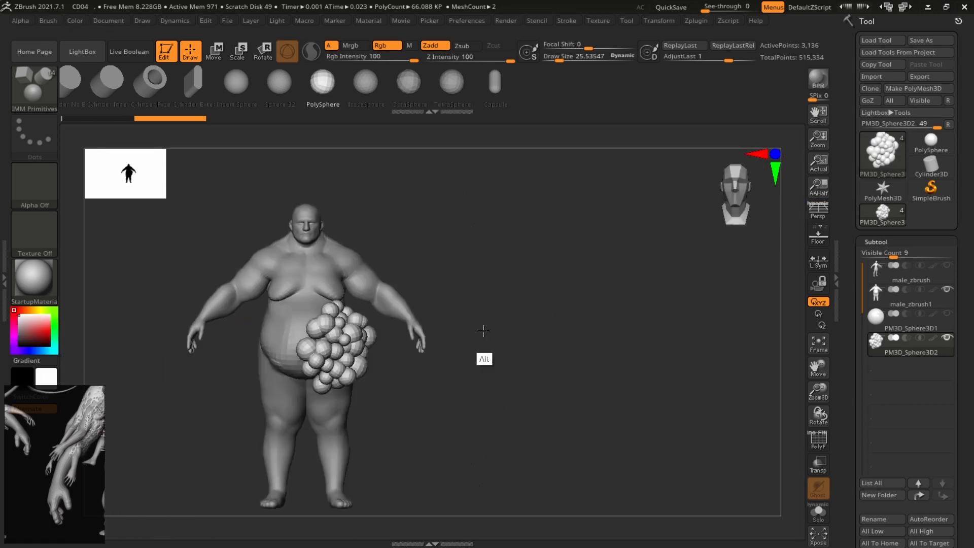
Step: Stamp a snapshot of the body with the belly cluster onto the canvas and place the live model beside it
drag(482, 349, 555, 330)
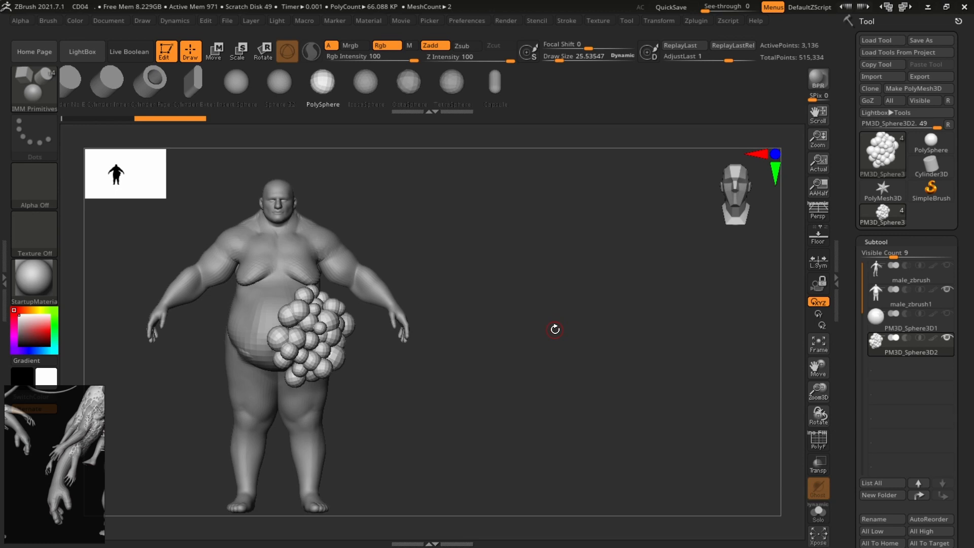
key(shift+s)
alt+drag(568, 424, 781, 421)
alt+drag(657, 406, 759, 399)
Step: Show the sphere cluster on the live model, centre the gizmo on it and raise it to chest and shoulder height
click(949, 304)
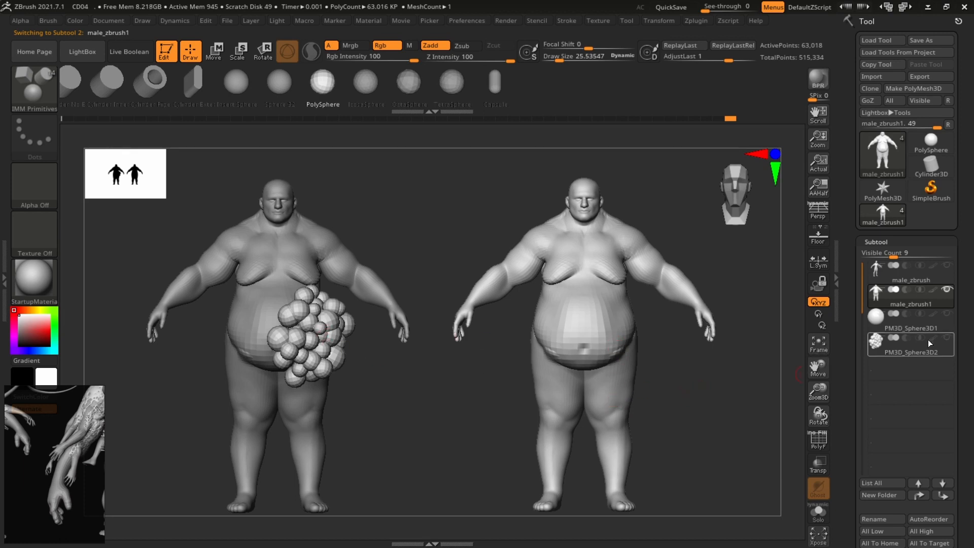
click(946, 339)
key(w)
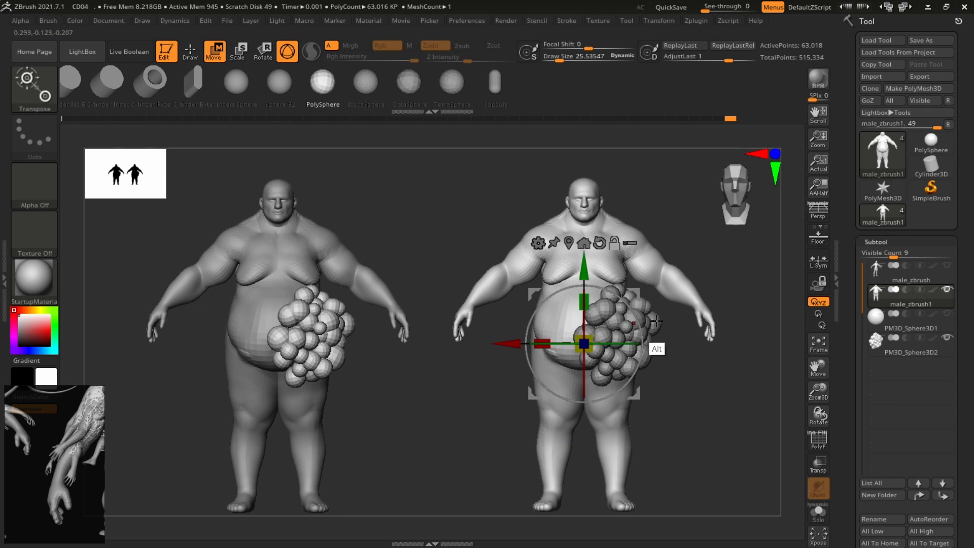
alt+click(645, 203)
click(613, 204)
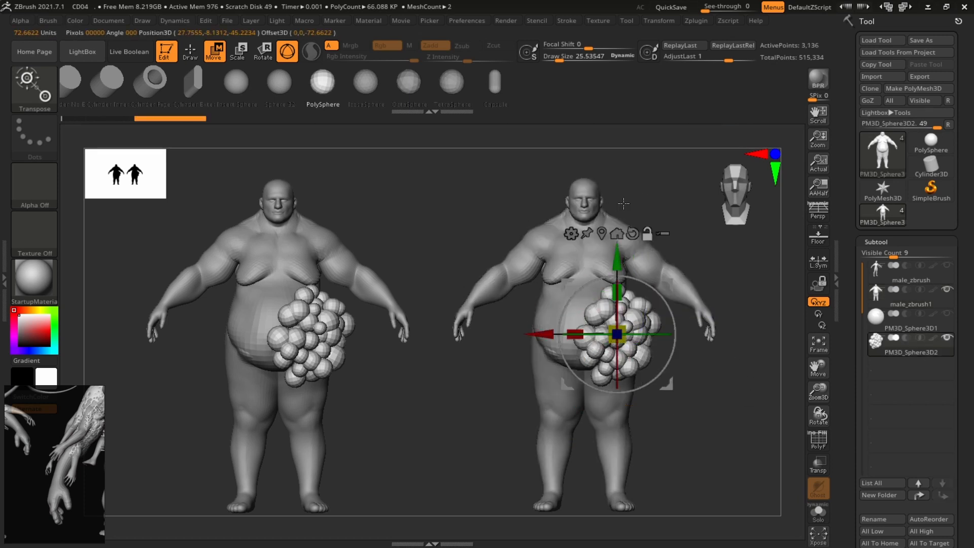
alt+drag(684, 244, 669, 282)
drag(604, 299, 603, 193)
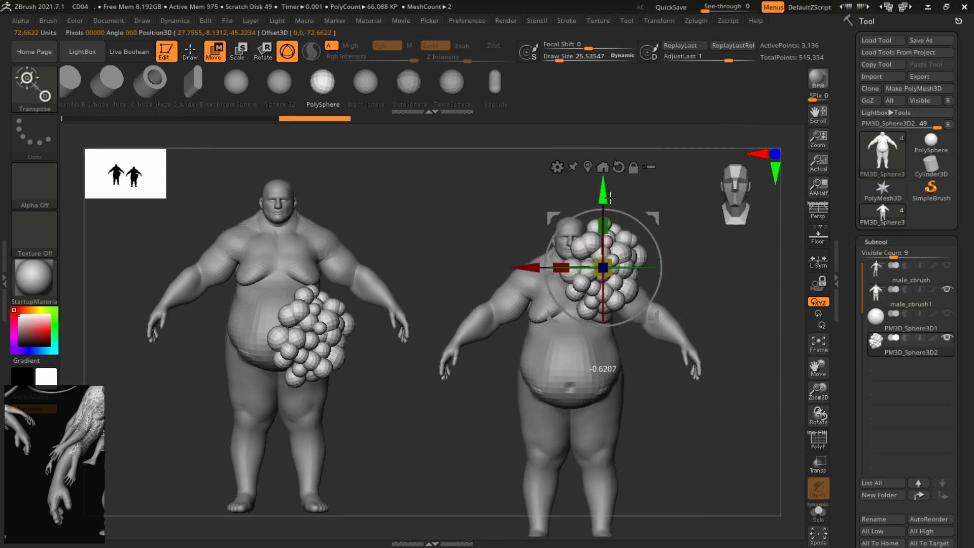
Step: Move the sphere cluster onto the character's left shoulder, tilt it and adjust its size
drag(661, 262, 675, 218)
drag(741, 254, 544, 318)
mouse_move(685, 254)
mouse_down()
mouse_move(724, 252)
mouse_move(728, 269)
mouse_move(679, 275)
mouse_move(780, 293)
mouse_move(682, 320)
mouse_up()
key(q)
key(r)
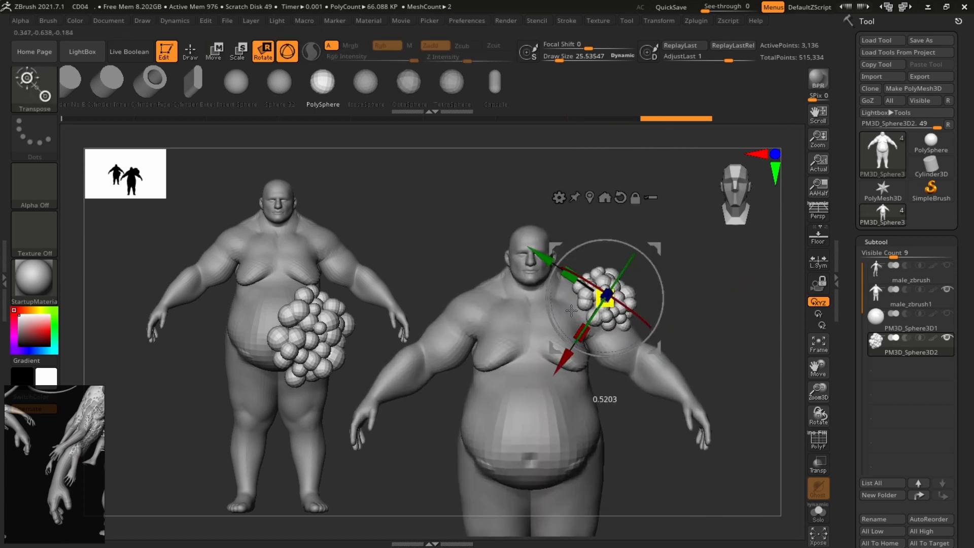
drag(570, 319, 578, 313)
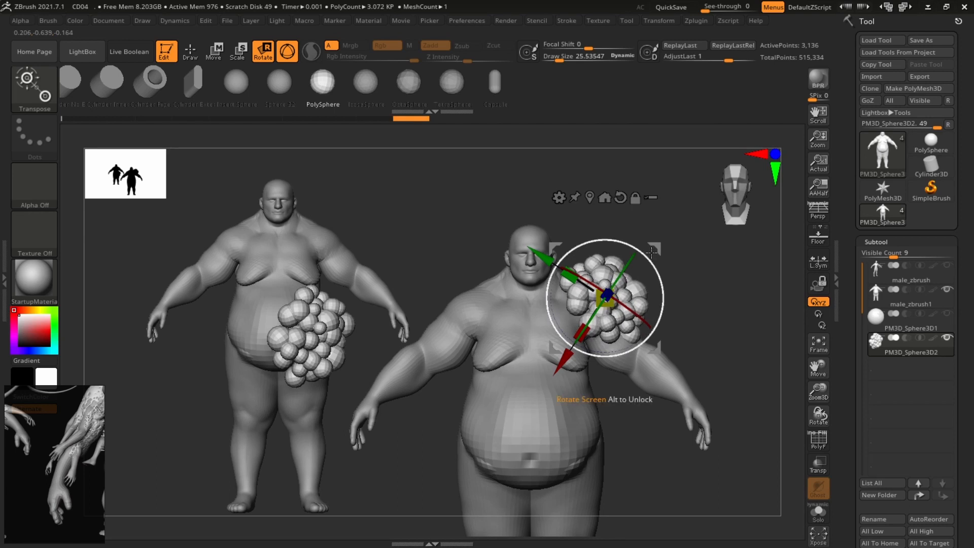
drag(655, 248, 633, 245)
drag(735, 247, 614, 259)
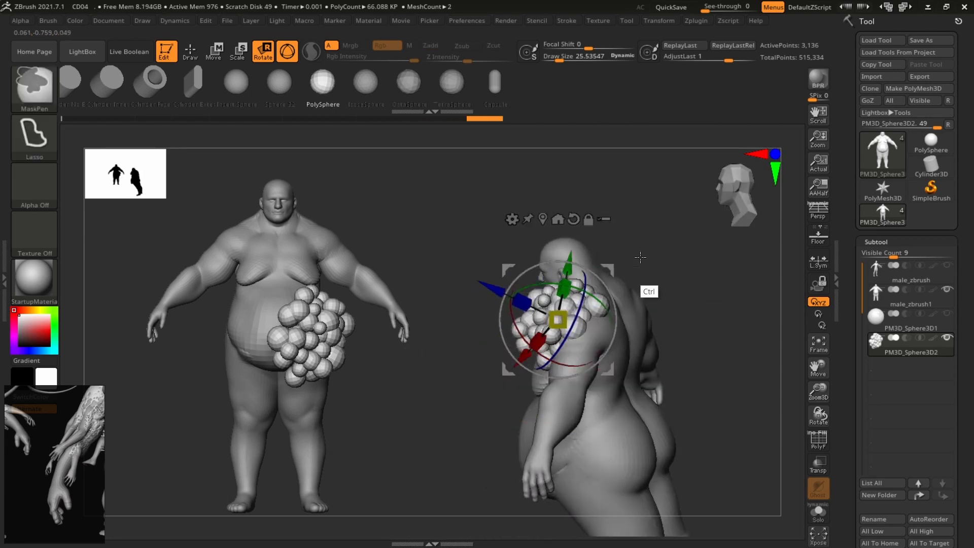
Step: Undo the last two cluster changes, then rotate and resize the cluster so it wraps over the left shoulder
key(ctrl+z)
key(ctrl+z)
drag(592, 305, 752, 280)
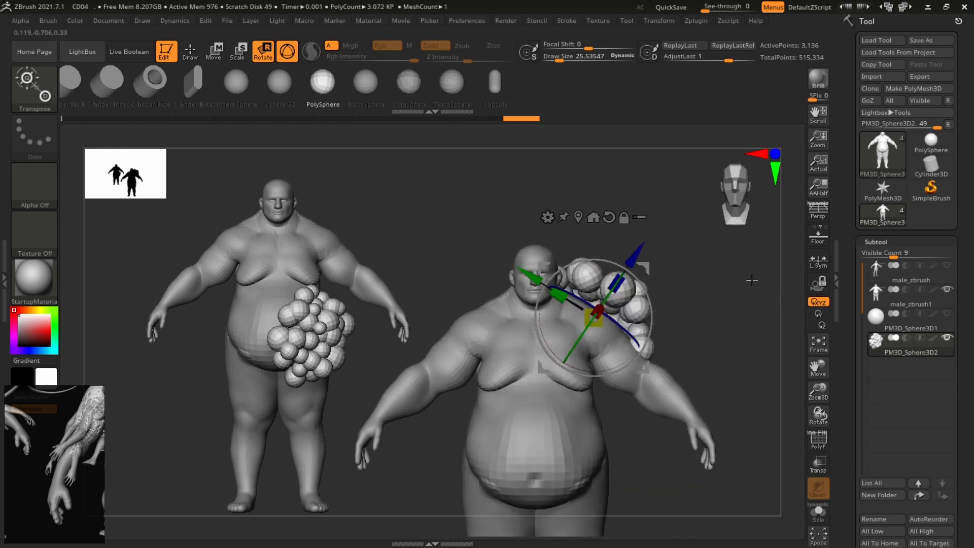
mouse_move(611, 303)
mouse_down()
mouse_move(592, 314)
mouse_move(604, 305)
mouse_up()
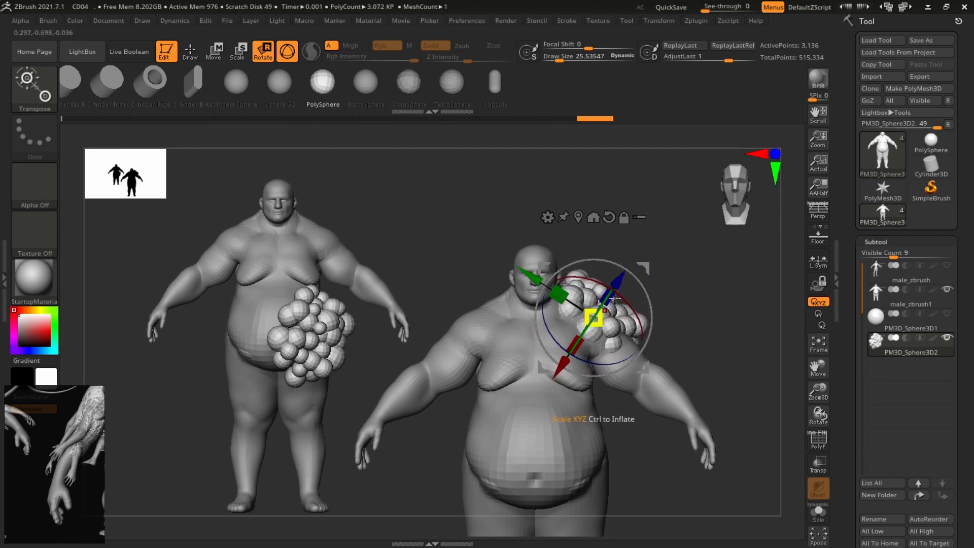
mouse_move(642, 268)
mouse_down()
mouse_move(641, 245)
mouse_move(637, 266)
mouse_up()
mouse_move(715, 267)
mouse_down()
mouse_move(658, 291)
mouse_move(736, 272)
mouse_move(717, 252)
mouse_move(783, 276)
mouse_move(787, 255)
mouse_move(772, 263)
mouse_move(781, 265)
mouse_move(775, 253)
mouse_up()
key(q)
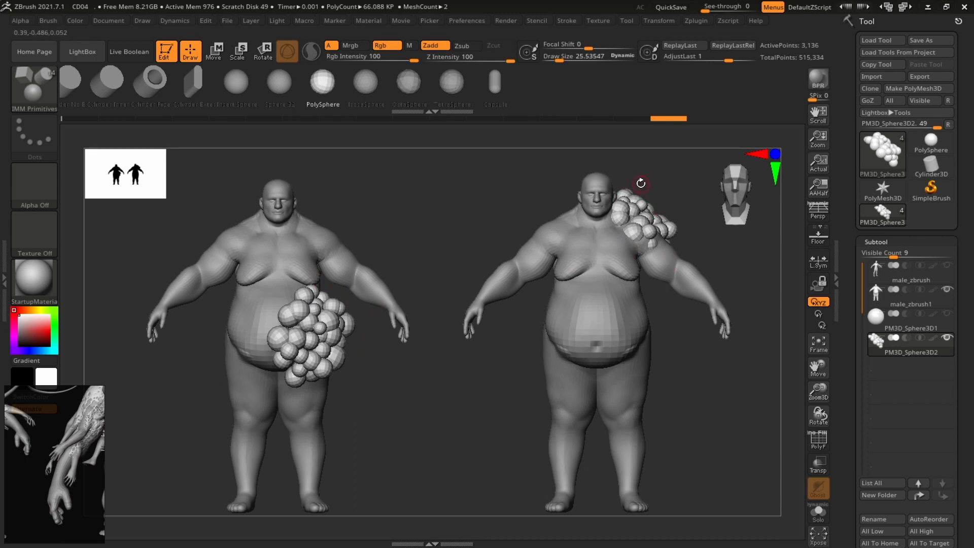
Step: Duplicate the left-shoulder sphere cluster twice, rotating and placing the copies across the upper back
key(w)
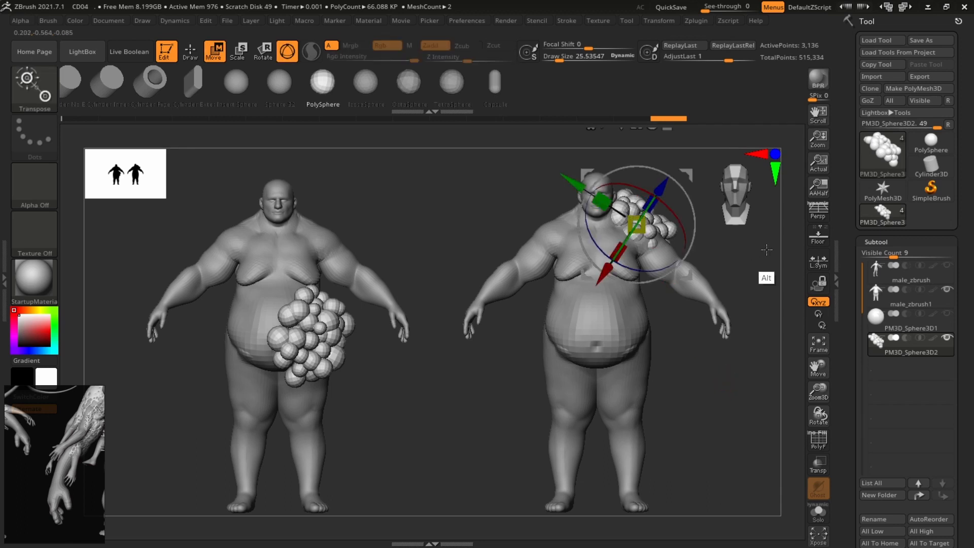
alt+drag(767, 250, 691, 309)
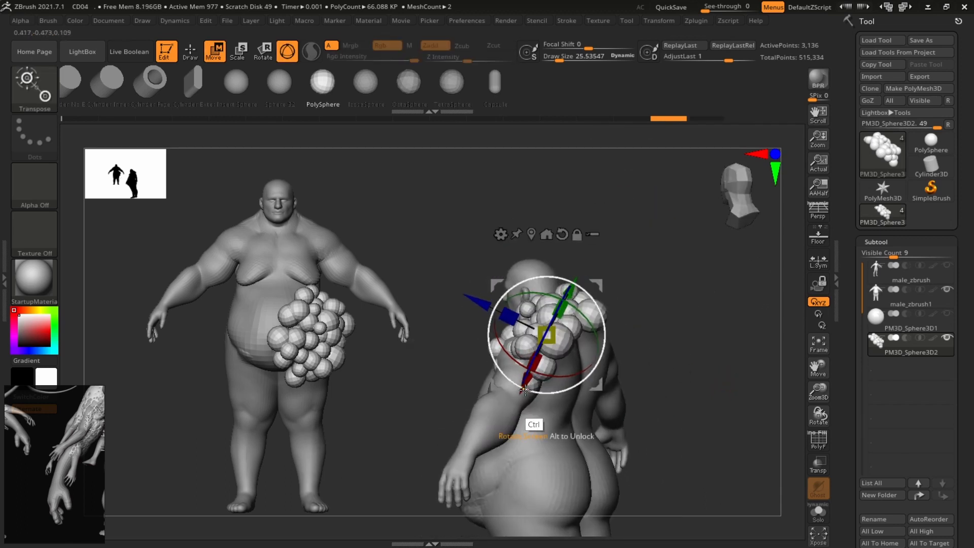
ctrl+drag(538, 349, 558, 304)
drag(725, 285, 655, 284)
drag(630, 274, 690, 299)
drag(754, 277, 800, 280)
drag(708, 293, 673, 294)
drag(792, 312, 730, 315)
mouse_move(675, 294)
ctrl+mouse_down()
mouse_move(680, 260)
mouse_move(685, 310)
ctrl+mouse_up()
drag(776, 284, 634, 280)
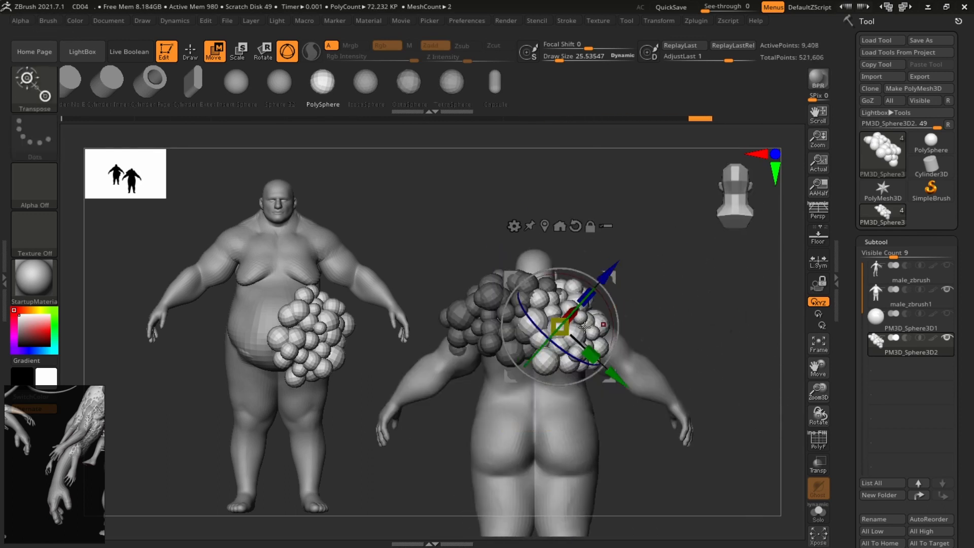
Step: Add two more sphere cluster copies, scaling them down up the right side of the neck and onto the head
ctrl+drag(563, 328, 619, 314)
drag(721, 282, 650, 283)
drag(615, 319, 657, 294)
drag(702, 269, 680, 289)
ctrl+drag(593, 321, 614, 303)
drag(674, 299, 663, 343)
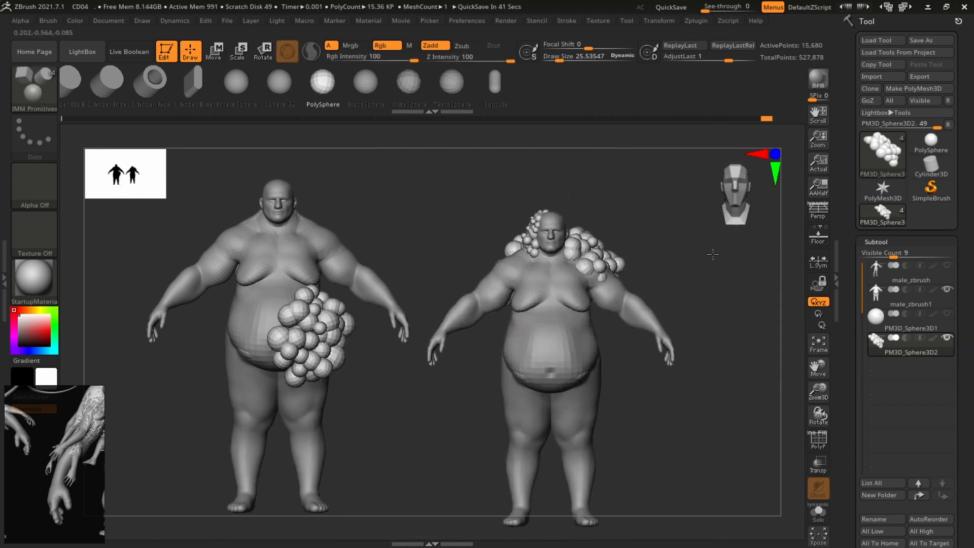
Step: Undo the last change to the sphere clusters and turn off the polyframe display
alt+drag(734, 260, 767, 335)
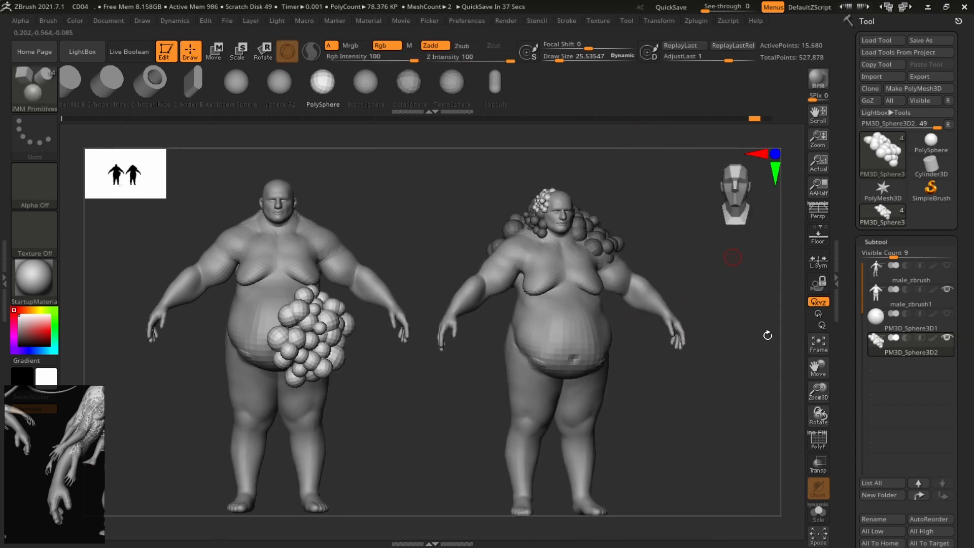
key(ctrl+z)
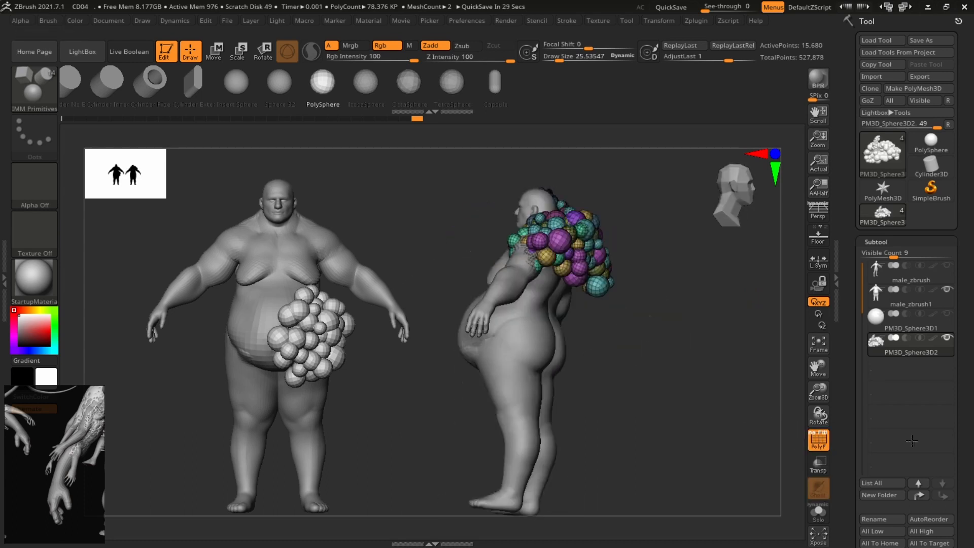
key(shift+f)
alt+drag(719, 350, 566, 353)
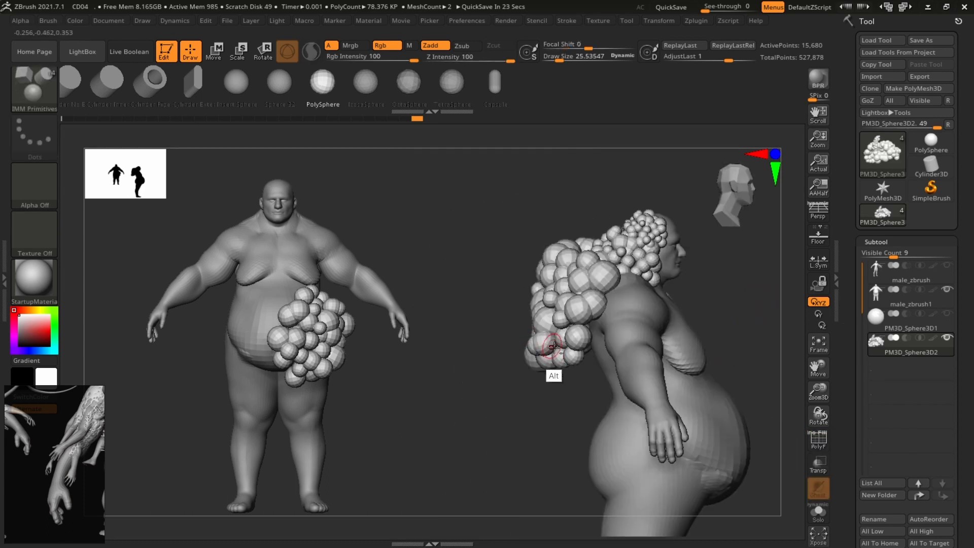
Step: Push the lower back cluster in toward the body using the Move brush, enlarging its draw size to about 222
key(b)
key(m)
key(v)
key(s)
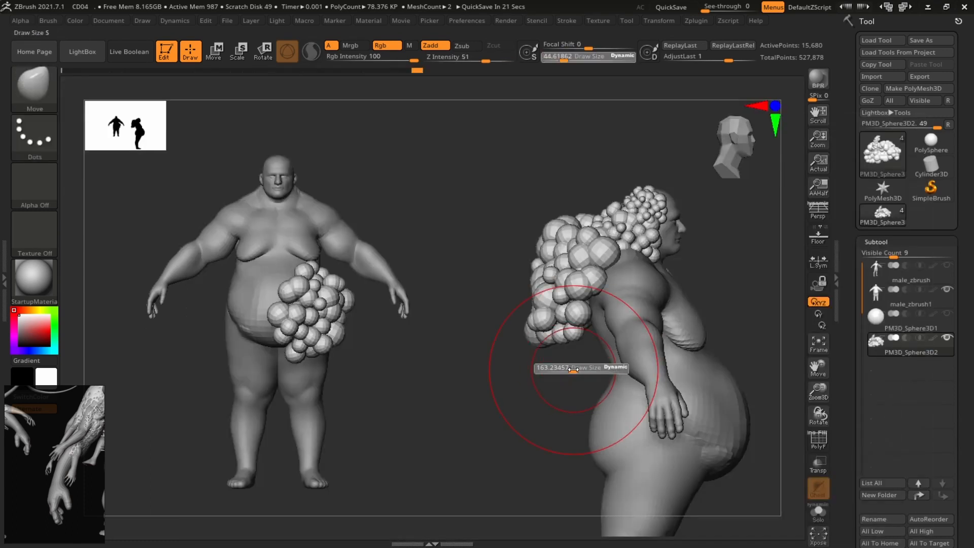
drag(574, 369, 581, 337)
key(s)
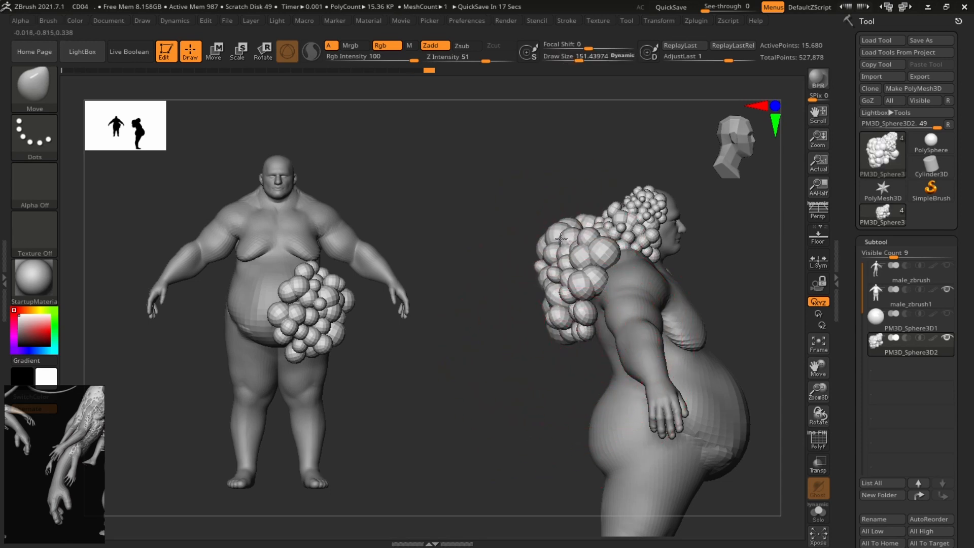
key(bracketright)
key(bracketright)
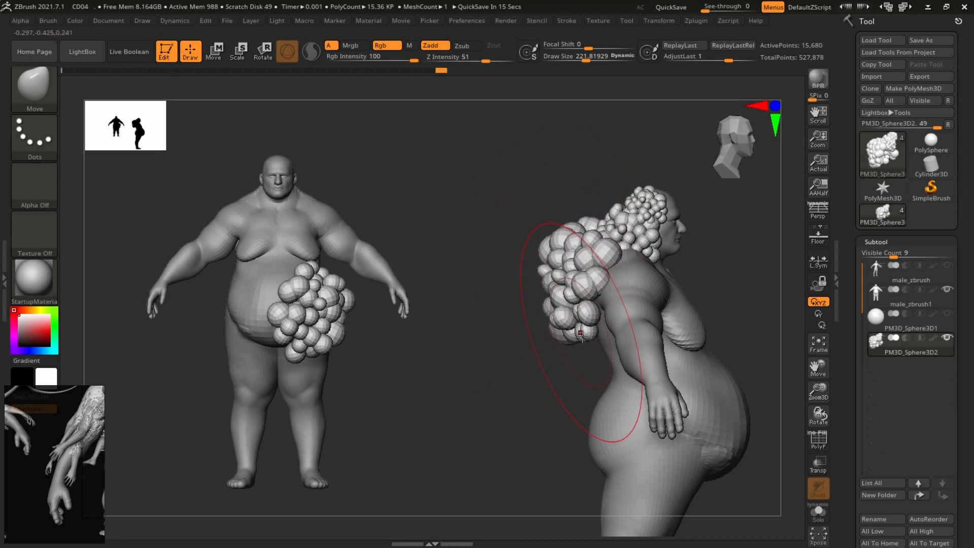
drag(565, 341, 566, 260)
Step: Reshape the clusters across the upper back and left shoulder with the Move brush, reducing the draw size to about 157
key(shift)
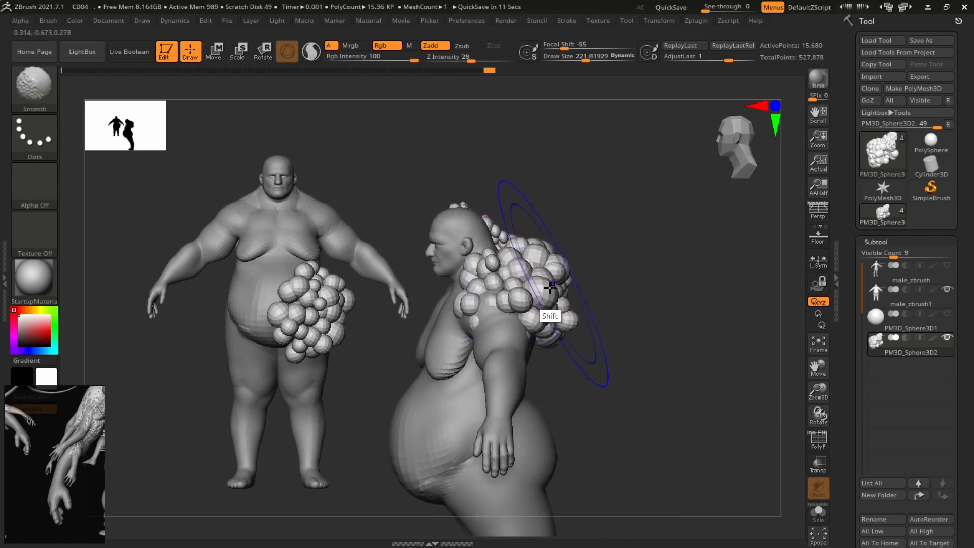
drag(677, 292, 604, 324)
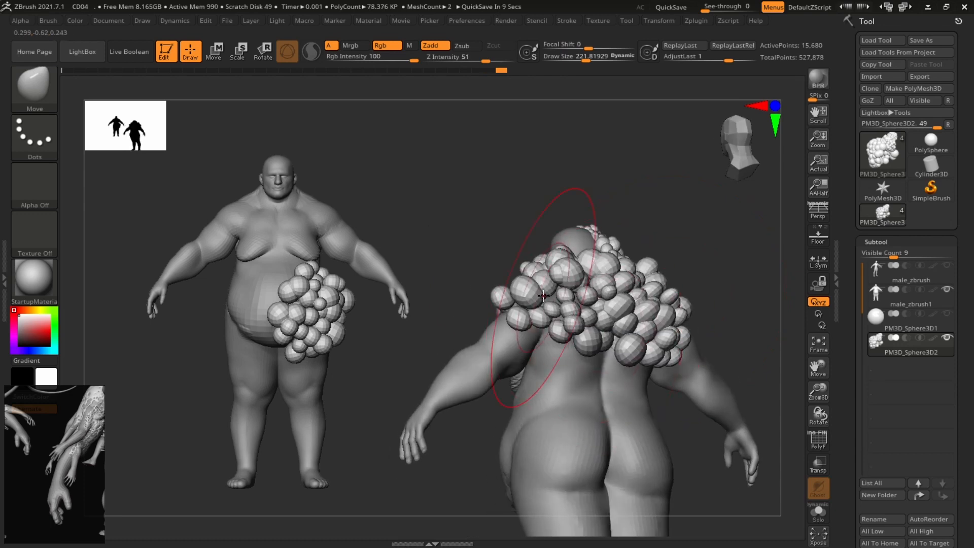
mouse_move(692, 272)
mouse_down()
mouse_move(680, 294)
mouse_move(652, 287)
mouse_up()
drag(676, 256, 686, 243)
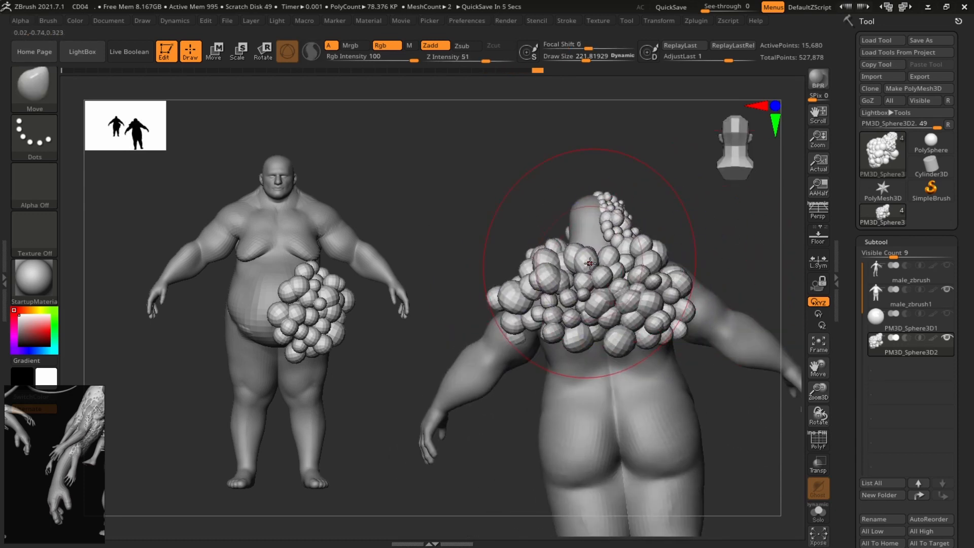
key(s)
drag(606, 256, 605, 354)
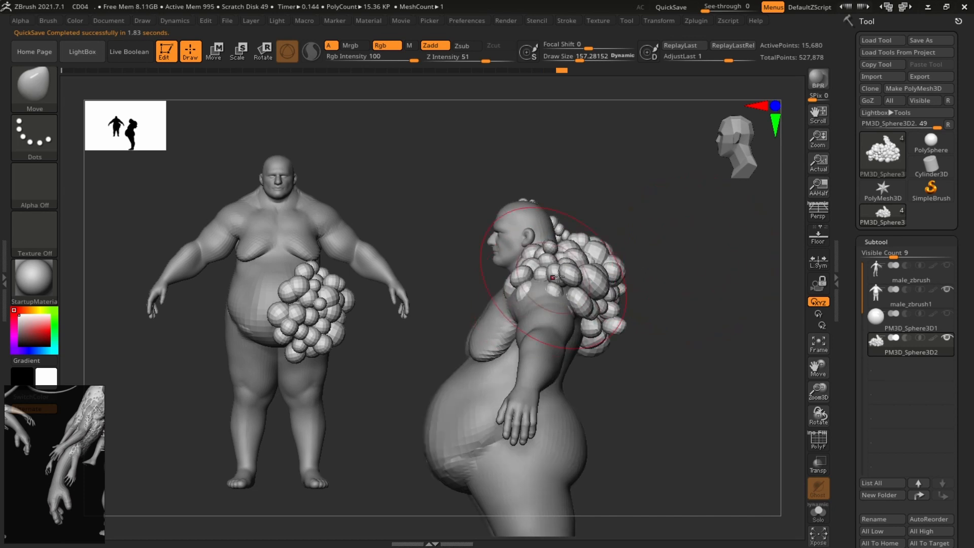
right_drag(544, 290, 541, 314)
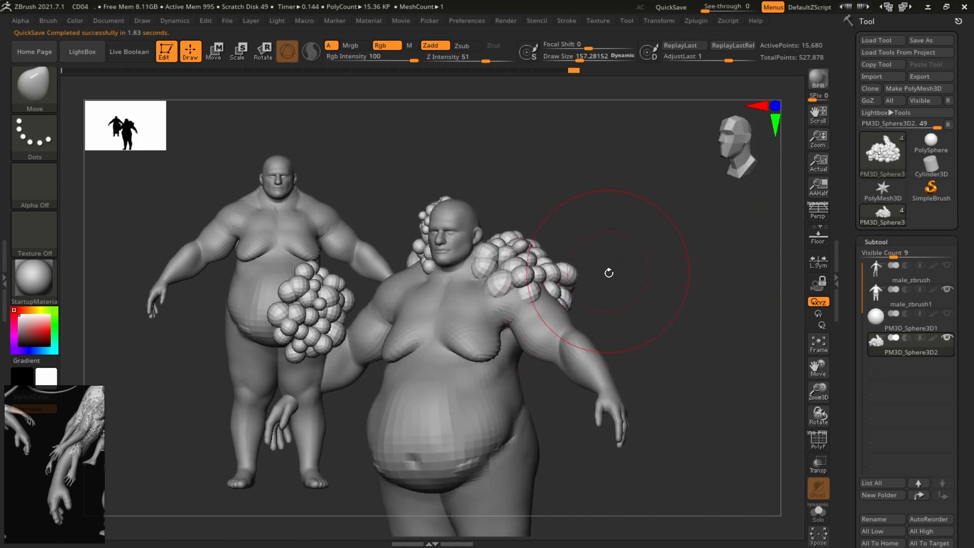
right_drag(609, 273, 547, 296)
Step: Refine the spheres around the neck, shoulders and upper back with light Smooth and Move strokes
key(shift)
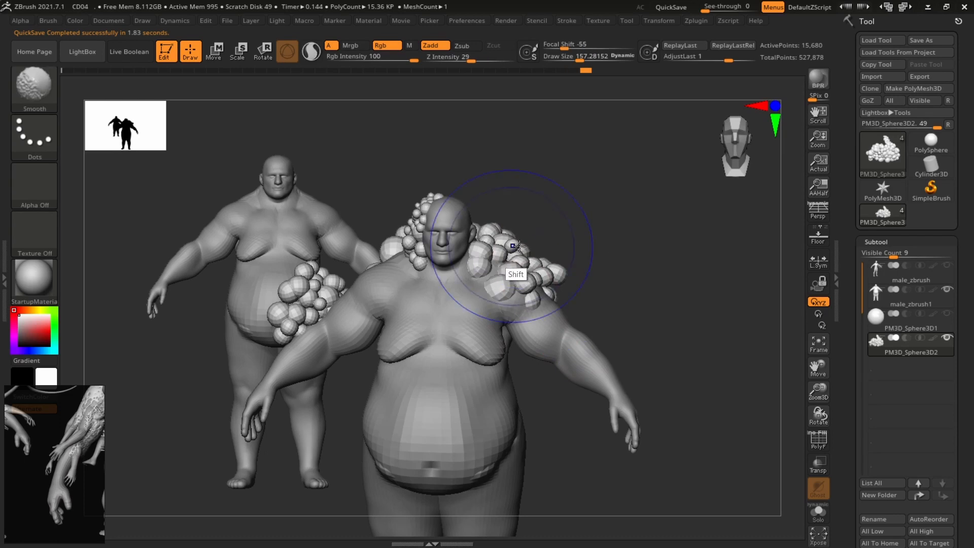
alt+right_drag(665, 223, 769, 238)
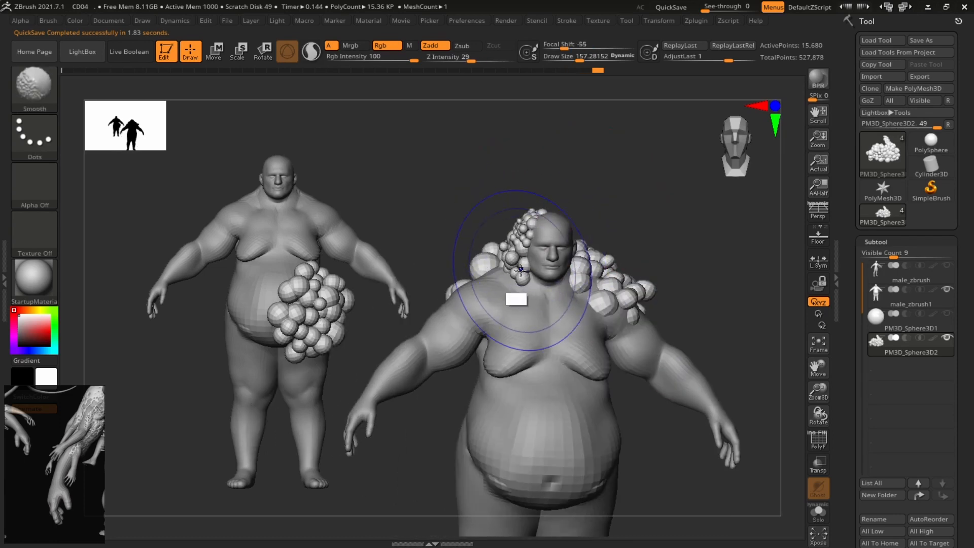
shift+drag(521, 271, 513, 263)
drag(644, 211, 721, 218)
shift+drag(488, 239, 482, 246)
drag(663, 252, 568, 269)
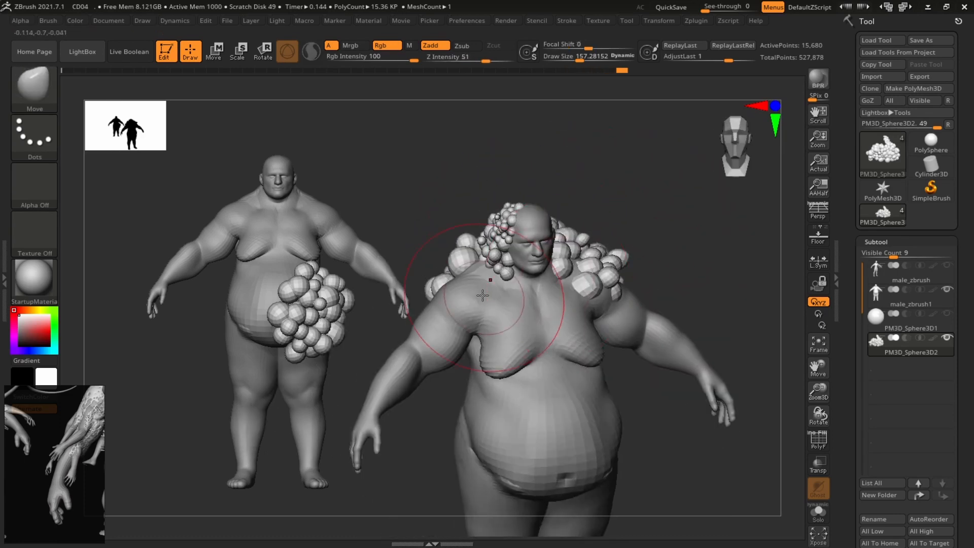
shift+drag(482, 295, 629, 254)
alt+drag(730, 270, 650, 208)
drag(675, 238, 680, 305)
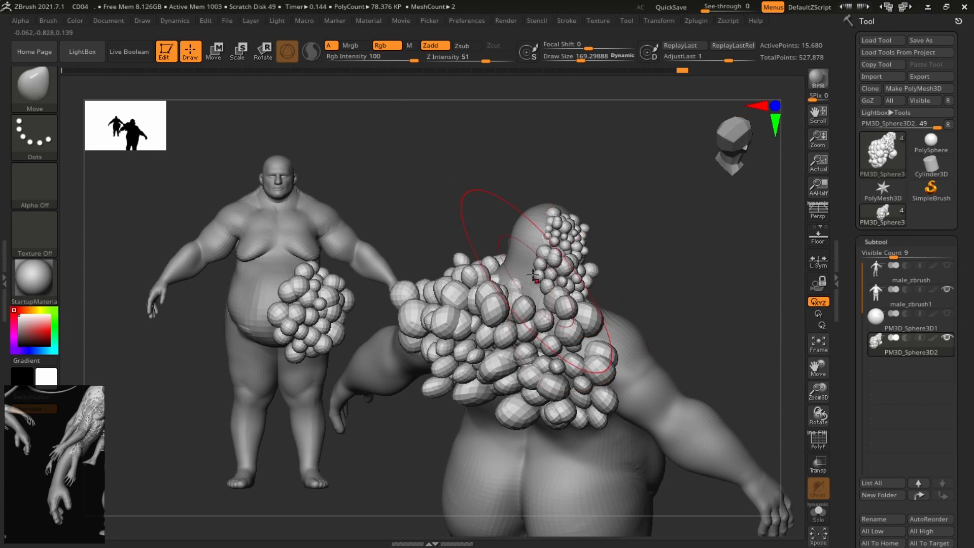
drag(660, 225, 585, 252)
Step: Isolate the small head cluster, mask all the other clusters and switch to the transform gizmo
key(ctrl+shift)
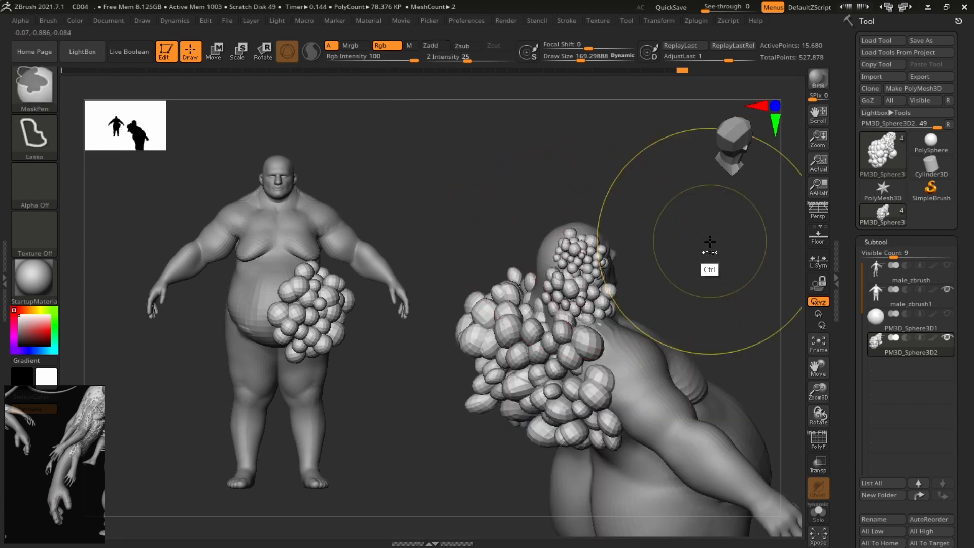
ctrl+shift+click(585, 249)
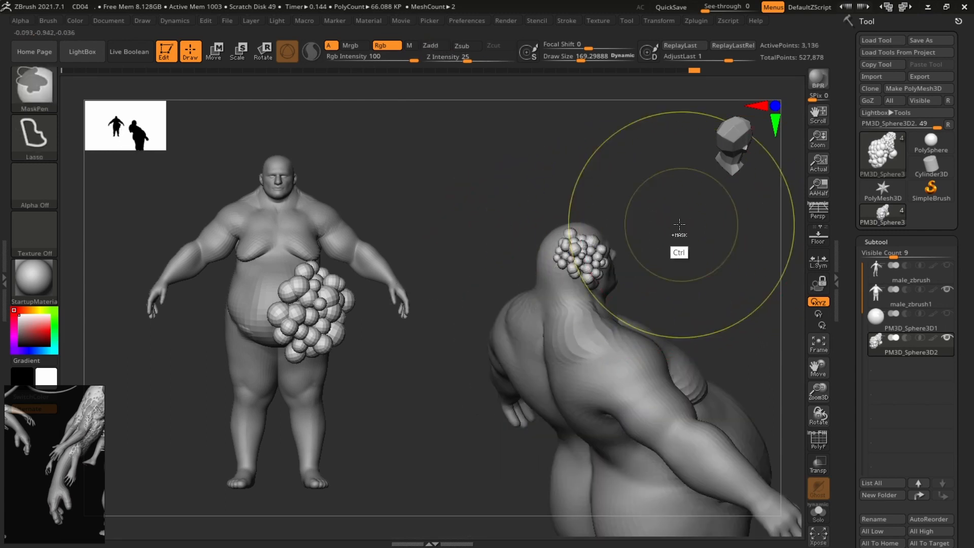
ctrl+click(680, 224)
ctrl+shift+click(686, 222)
ctrl+click(700, 220)
key(w)
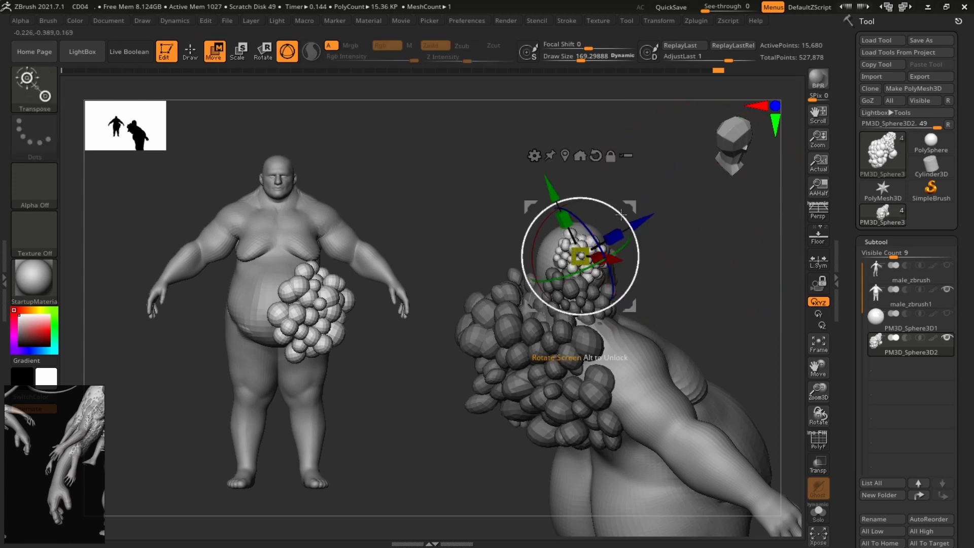
Step: Duplicate the small head cluster, fit the copy behind the neck above the back clusters, and clear the mask
drag(614, 221, 572, 223)
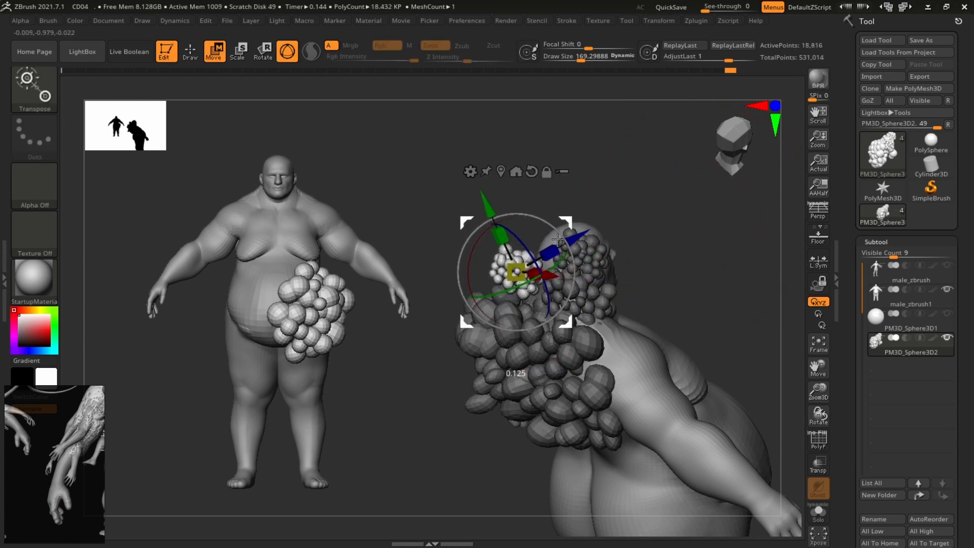
mouse_move(516, 273)
mouse_down()
mouse_move(539, 272)
mouse_move(502, 275)
mouse_up()
drag(485, 275, 496, 275)
drag(654, 243, 726, 246)
mouse_move(551, 273)
mouse_down()
mouse_move(533, 274)
mouse_move(513, 299)
mouse_up()
drag(705, 254, 664, 257)
drag(558, 274, 545, 310)
ctrl+drag(664, 259, 679, 274)
Step: Swell the spheres across the upper back and left shoulder using the Inflat brush at a draw size of about 229
key(q)
key(b)
key(i)
key(n)
key(s)
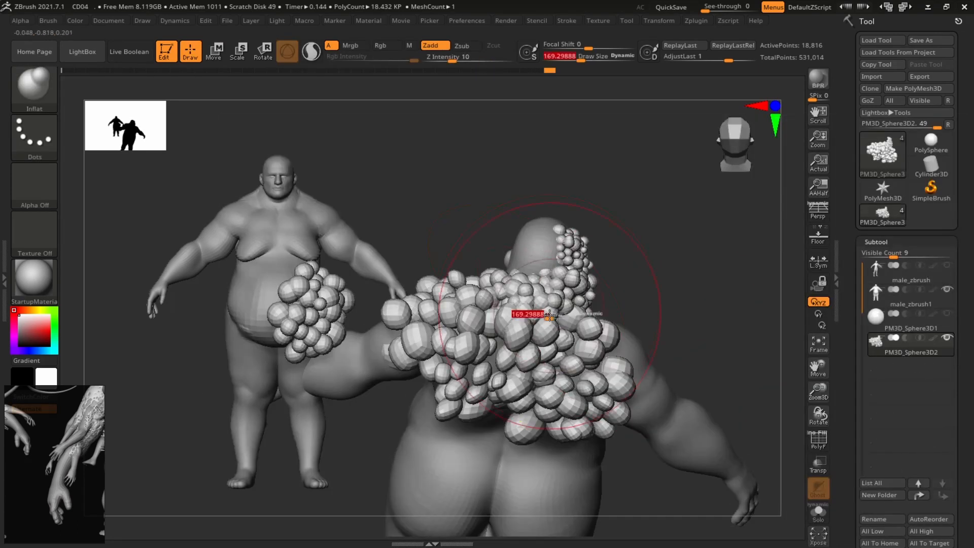
drag(531, 314, 558, 305)
mouse_move(679, 274)
mouse_down()
mouse_move(721, 277)
mouse_move(665, 279)
mouse_up()
drag(516, 318, 532, 335)
mouse_move(680, 284)
mouse_down()
mouse_move(700, 280)
mouse_move(720, 254)
mouse_up()
mouse_move(459, 324)
mouse_down()
mouse_move(460, 350)
mouse_move(477, 340)
mouse_up()
Step: Examine the silhouette of the shoulder and head growth from the front, both sides and angled views
mouse_move(675, 217)
shift+mouse_down()
mouse_move(758, 218)
mouse_move(759, 280)
shift+mouse_up()
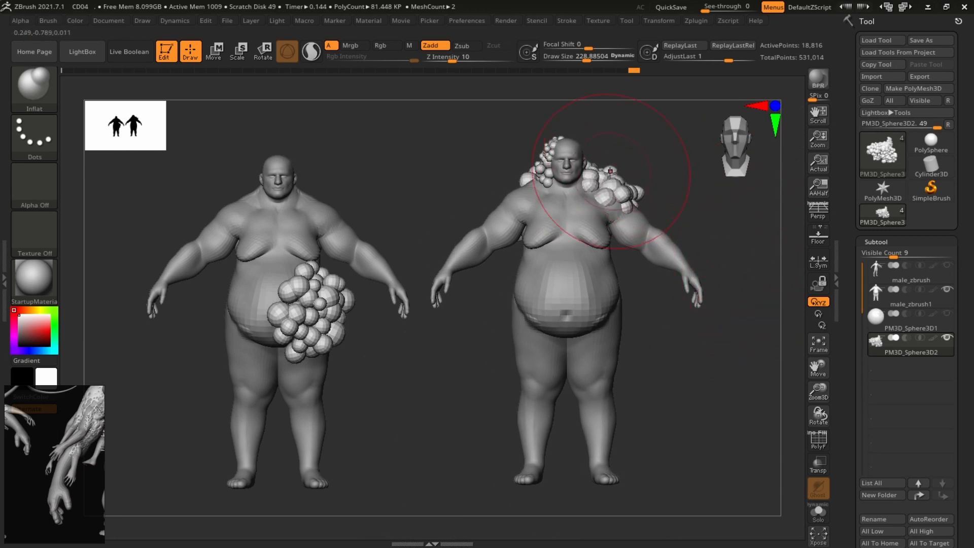
mouse_move(637, 144)
mouse_down()
mouse_move(581, 154)
mouse_move(664, 157)
mouse_move(664, 174)
mouse_up()
key(ctrl)
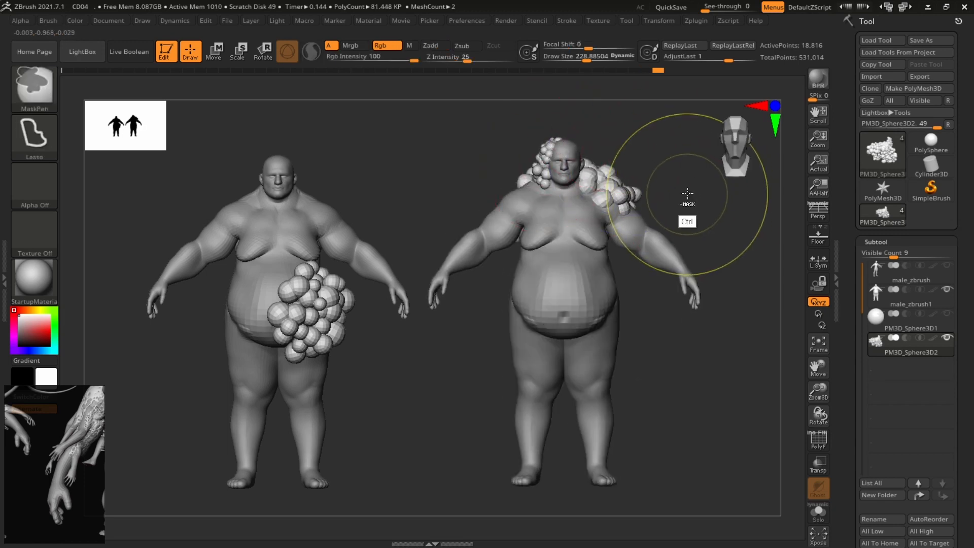
key(ctrl)
key(shift)
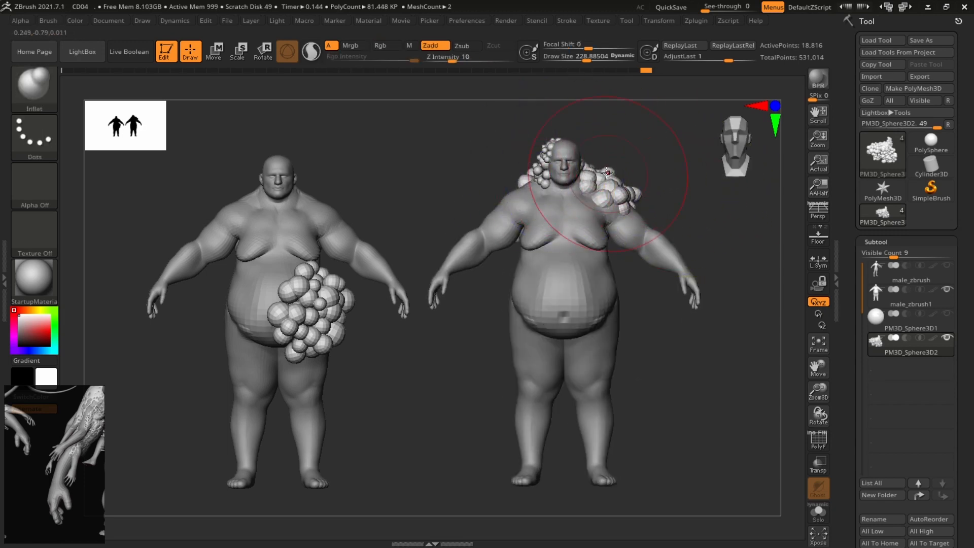
drag(595, 162, 589, 215)
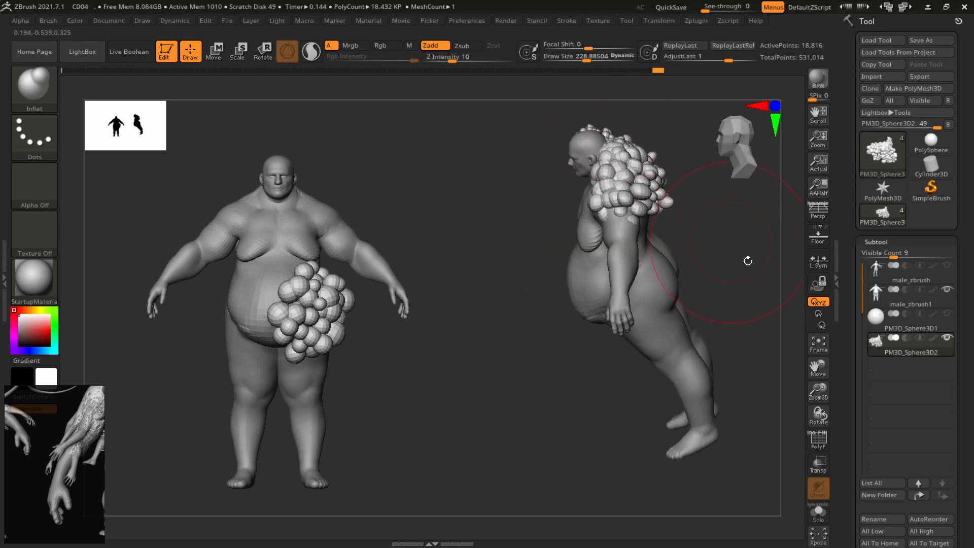
shift+drag(748, 260, 587, 225)
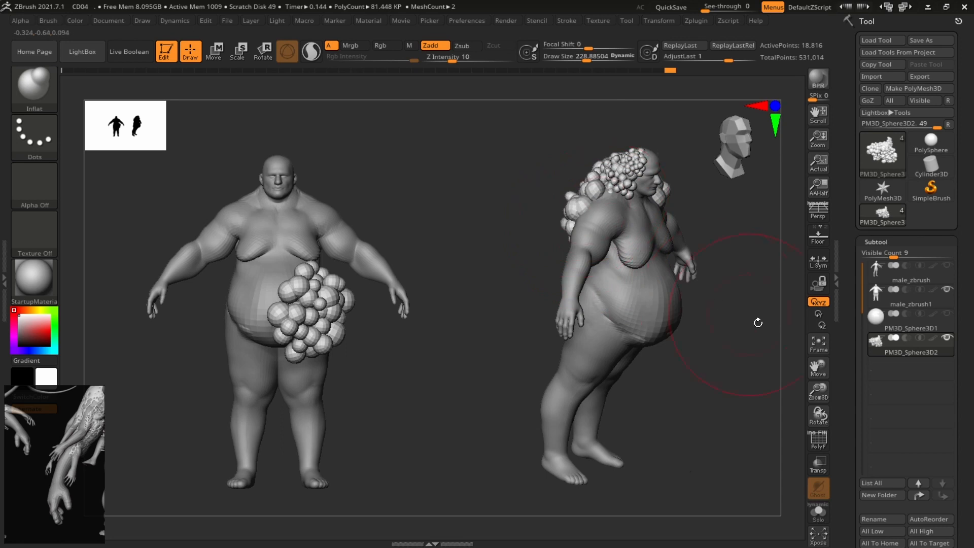
shift+drag(759, 322, 740, 213)
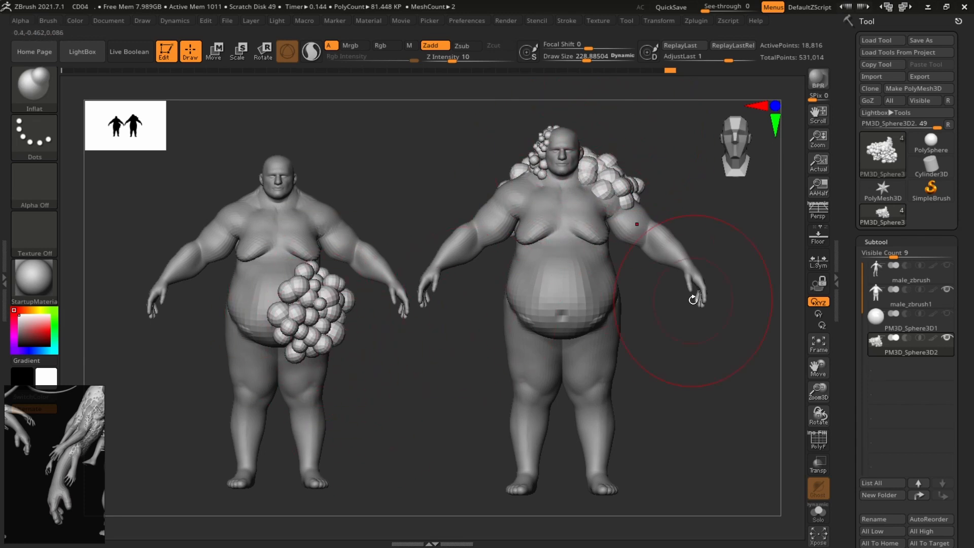
Step: Clear the snapshots from the canvas, make the male body the active subtool and reposition the live model
key(ctrl+n)
alt+click(599, 264)
mouse_move(776, 204)
alt+mouse_down()
mouse_move(667, 212)
mouse_move(683, 211)
alt+mouse_up()
Step: Save the project over the existing CD04 file
key(ctrl+s)
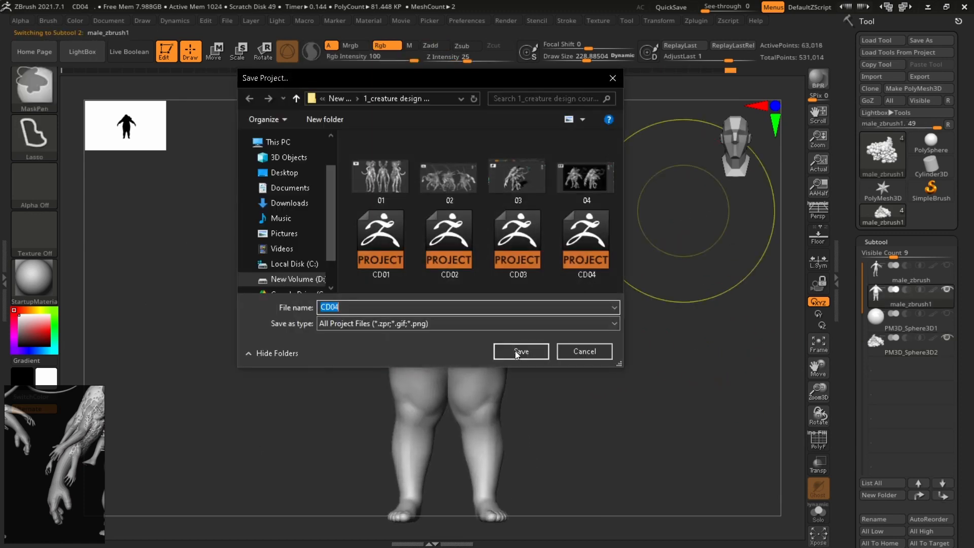
click(516, 350)
click(517, 266)
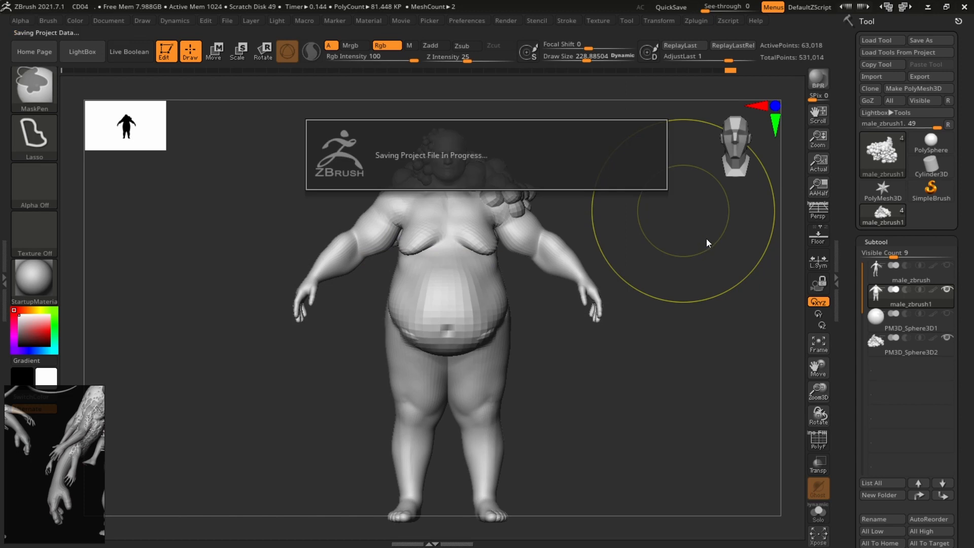